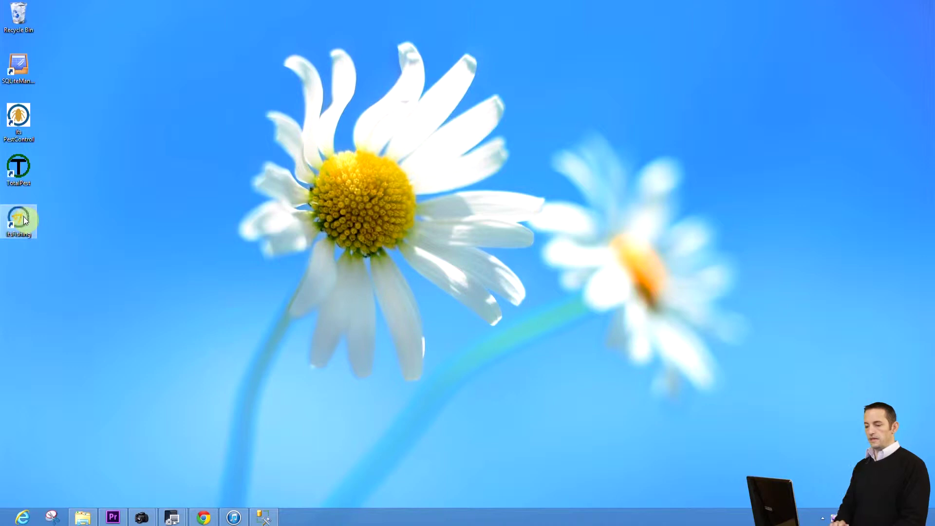
Step: Launch TotalFish Tournament Version 2 from the ItsFishing desktop icon
{"action": "left_click", "coordinate": [517, 274]}
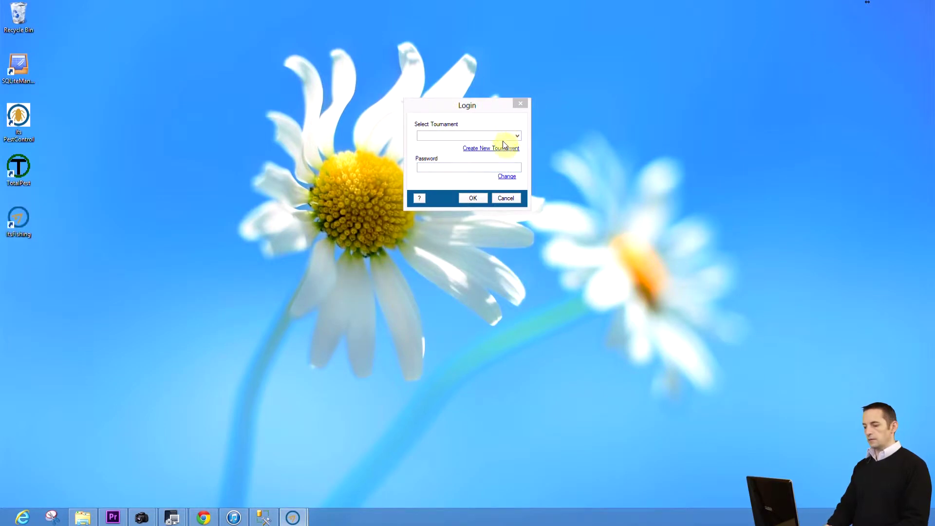
Step: Start a new tournament named 'ASK Shootout 2013'
{"action": "left_click", "coordinate": [504, 150]}
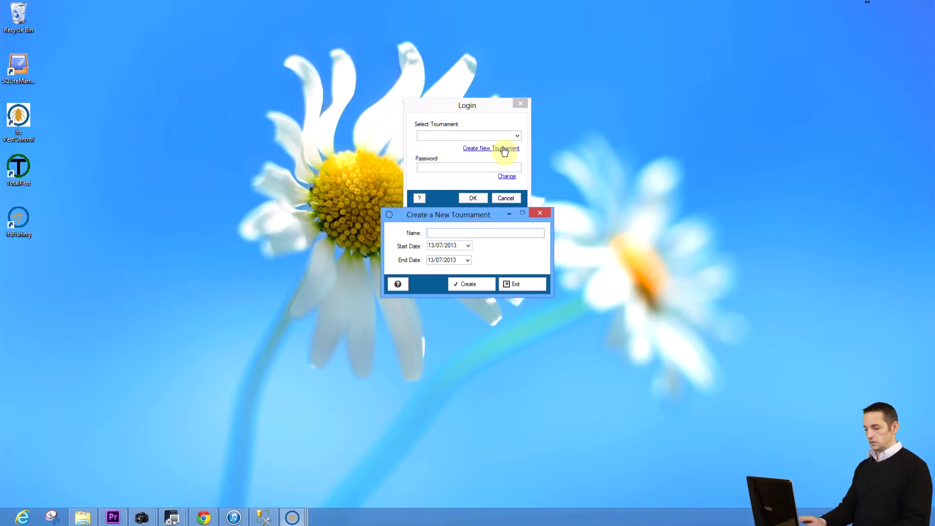
{"action": "type", "text": "A"}
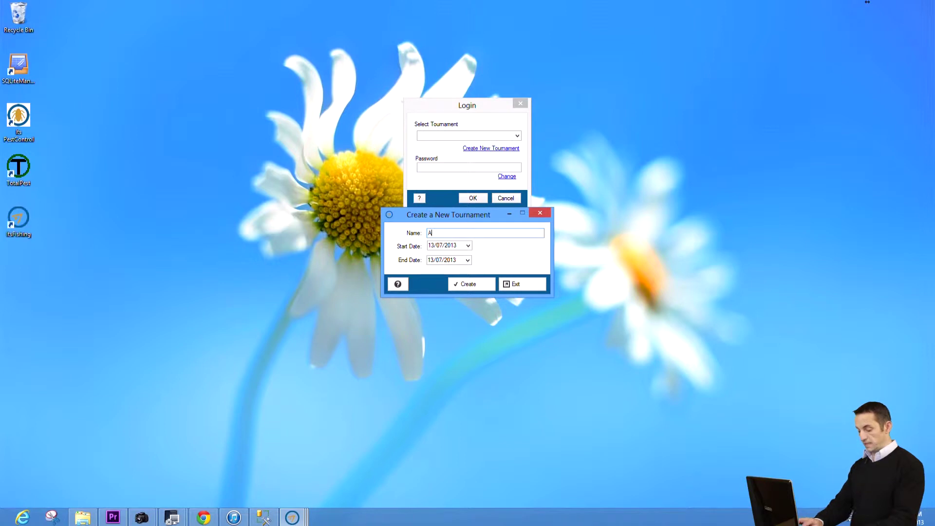
{"action": "type", "text": "SK Shootout 2013"}
{"action": "key", "text": "Tab"}
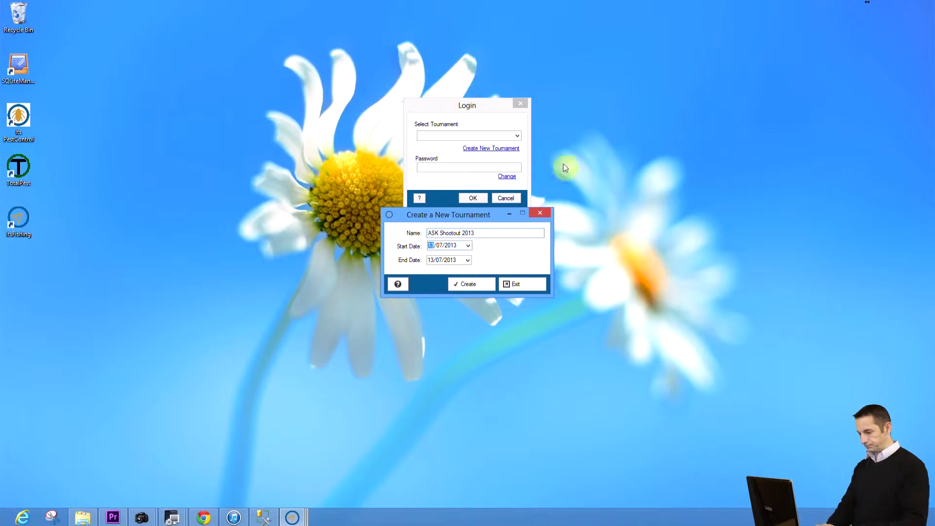
Step: Set the dates to 24/08/2013 through 25/08/2013 and create the tournament
{"action": "left_click", "coordinate": [468, 245]}
{"action": "left_click", "coordinate": [532, 259]}
{"action": "left_click", "coordinate": [512, 299]}
{"action": "left_click", "coordinate": [467, 261]}
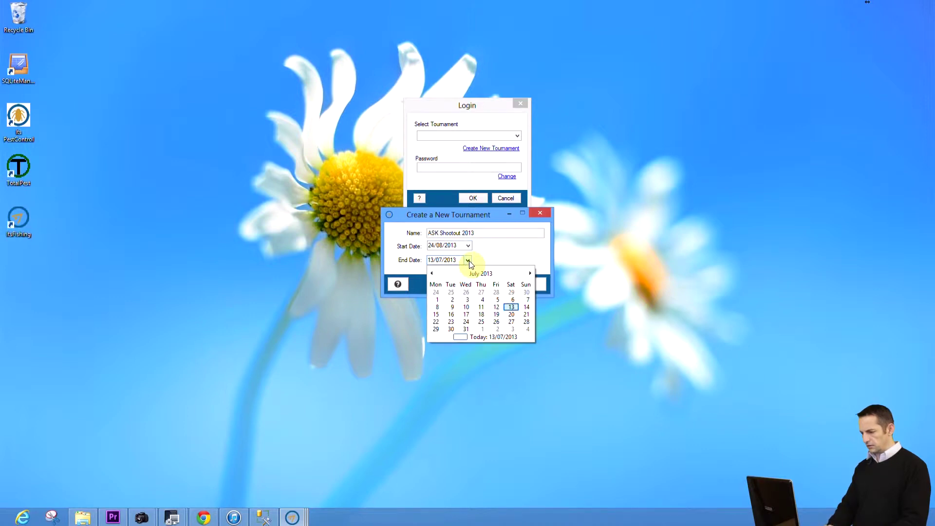
{"action": "left_click", "coordinate": [530, 274]}
{"action": "left_click", "coordinate": [527, 315]}
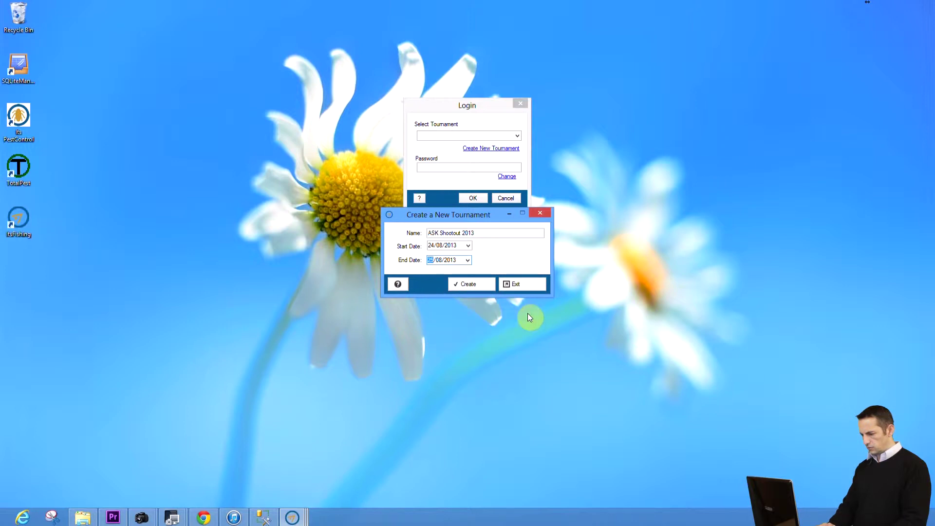
{"action": "left_click", "coordinate": [475, 284]}
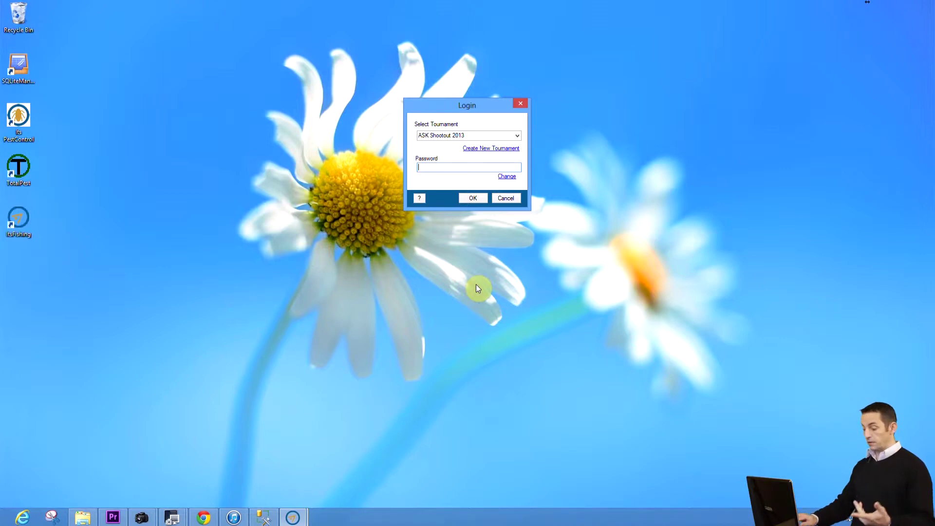
Step: Log in to ASK Shootout 2013 with the tournament password and open the Boats form
{"action": "type", "text": "****"}
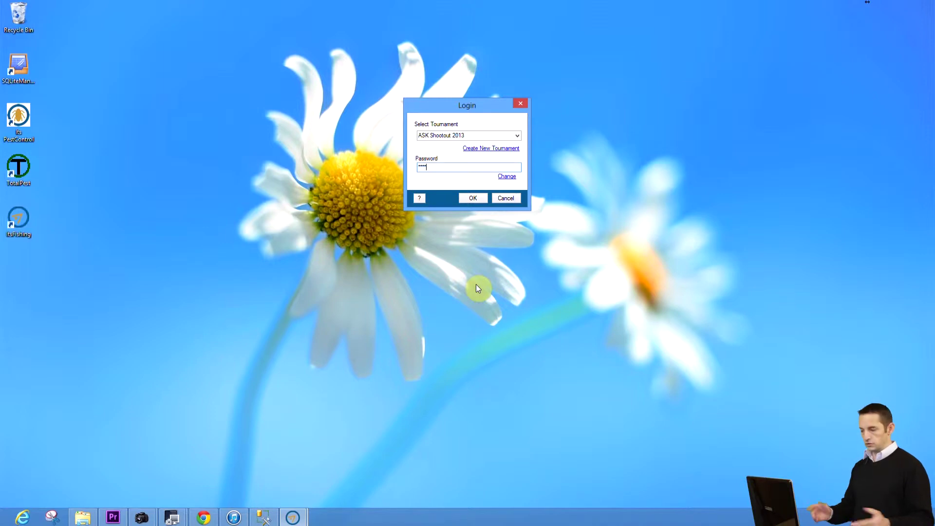
{"action": "left_click", "coordinate": [473, 198]}
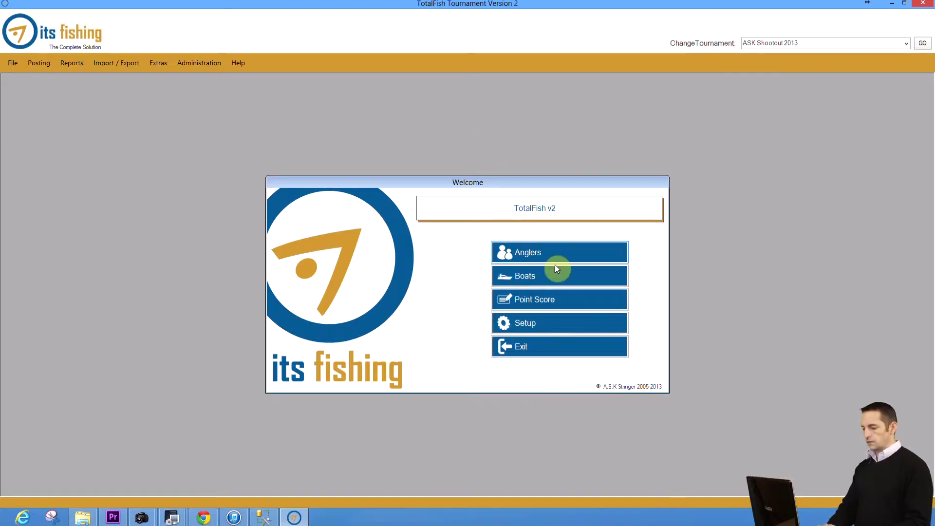
{"action": "left_click", "coordinate": [534, 277]}
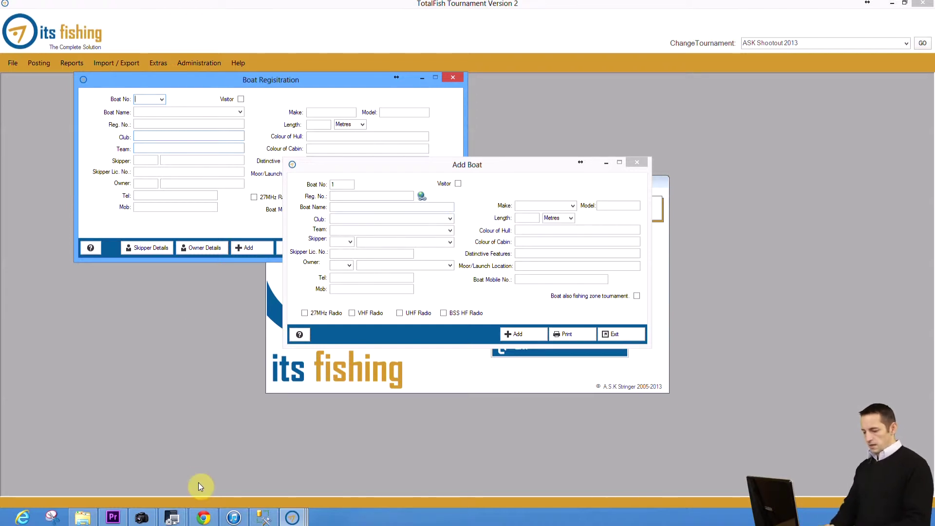
Step: Show the club admin site's Boat Safety list, with the Add Boat form minimized
{"action": "left_click", "coordinate": [204, 517]}
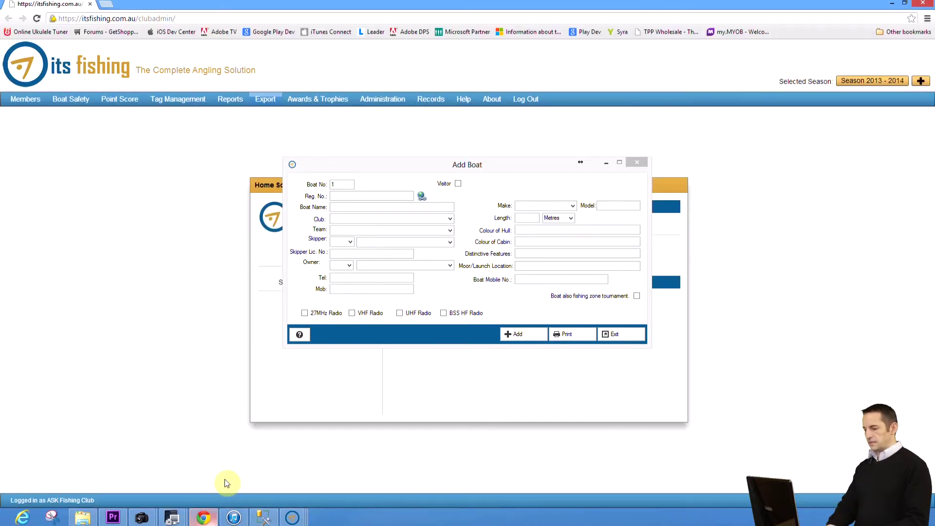
{"action": "left_click", "coordinate": [607, 164]}
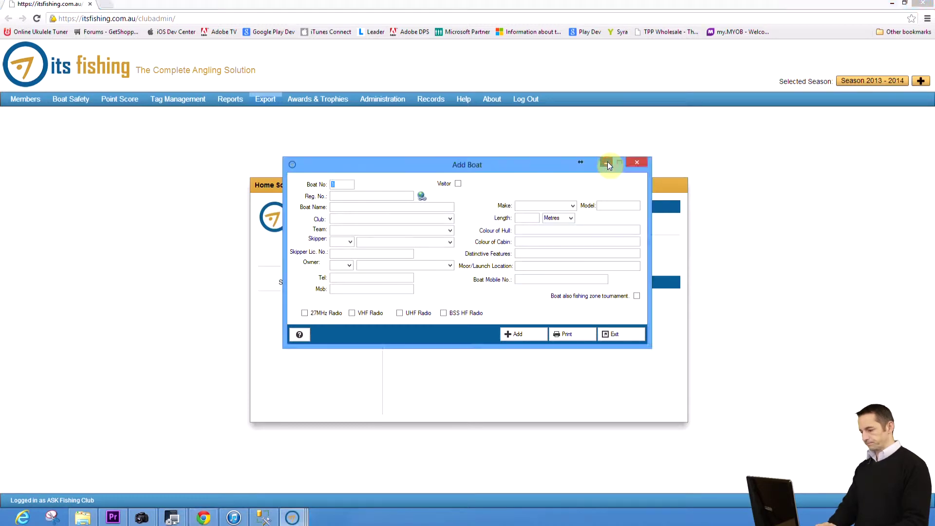
{"action": "left_click", "coordinate": [607, 163]}
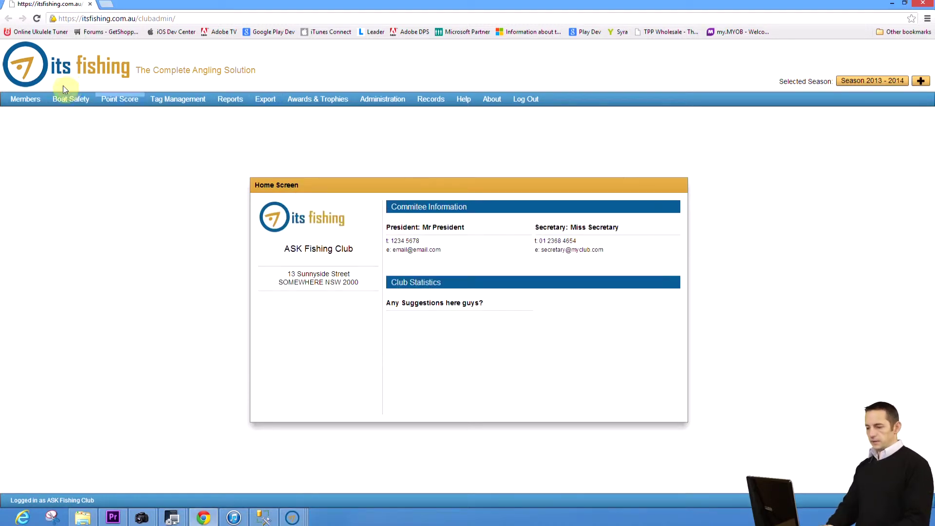
{"action": "left_click", "coordinate": [67, 103]}
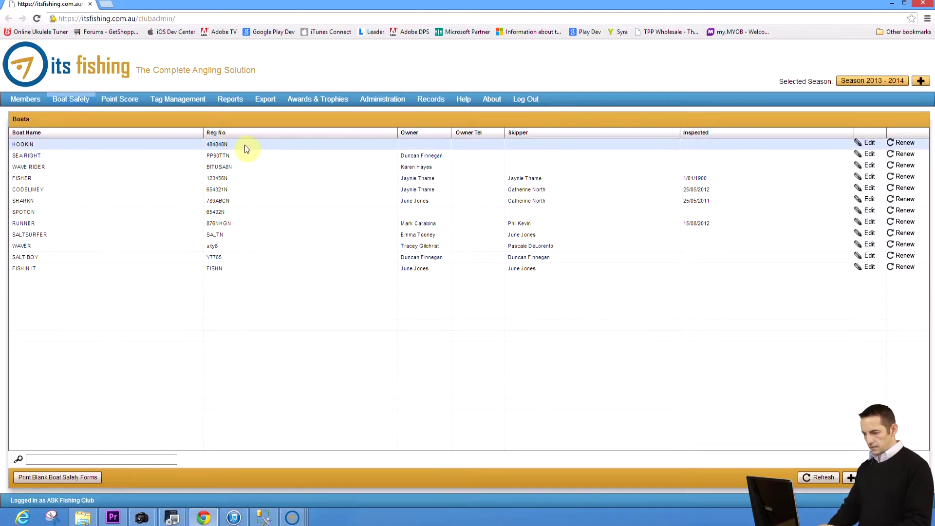
Step: Add HOOKIN as boat 1 by looking up registration 484848N
{"action": "left_click", "coordinate": [292, 518]}
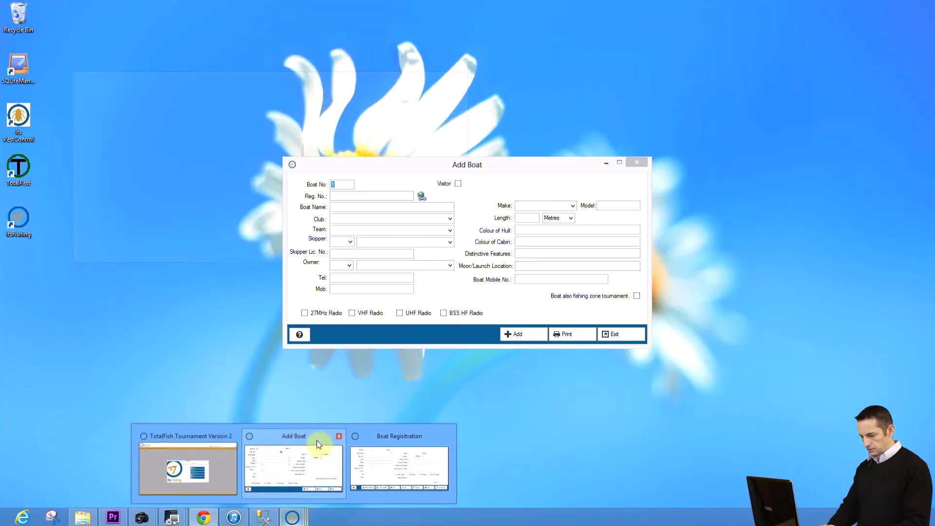
{"action": "left_click", "coordinate": [313, 440]}
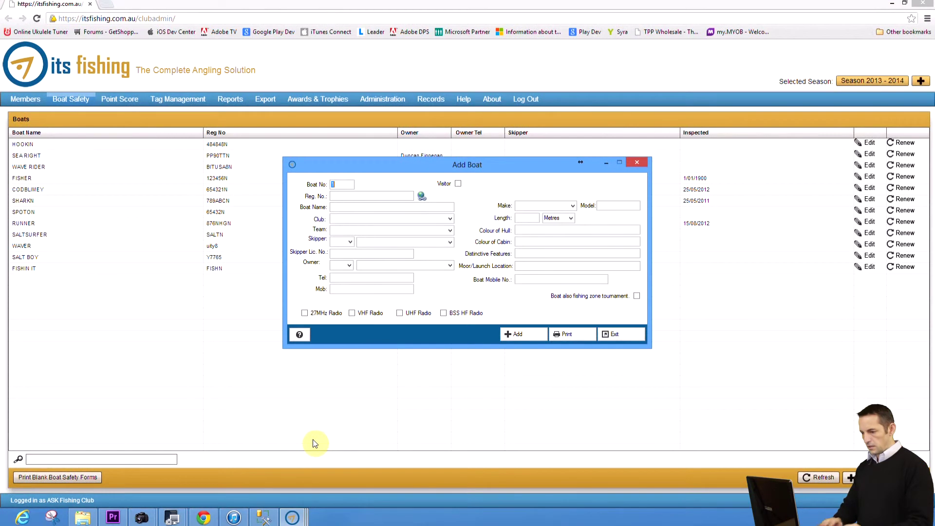
{"action": "left_click", "coordinate": [337, 197]}
{"action": "type", "text": "484848N"}
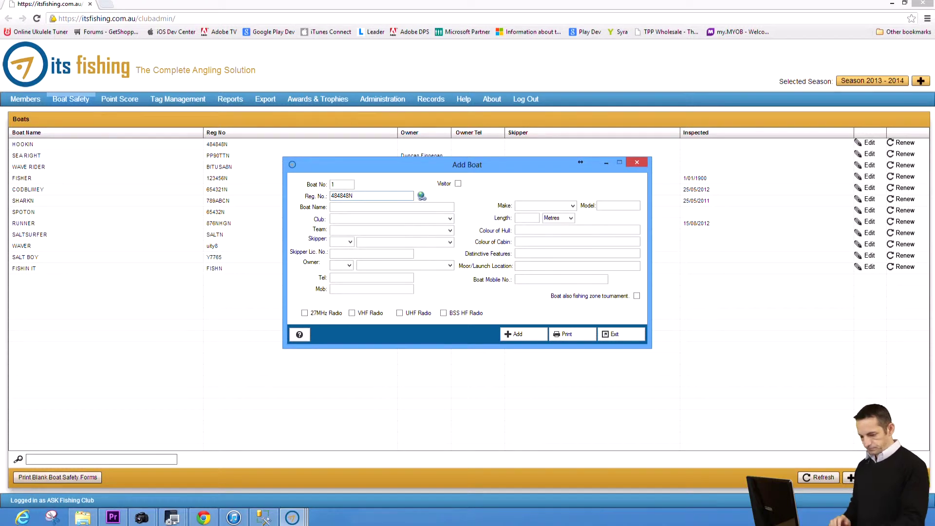
{"action": "key", "text": "Tab"}
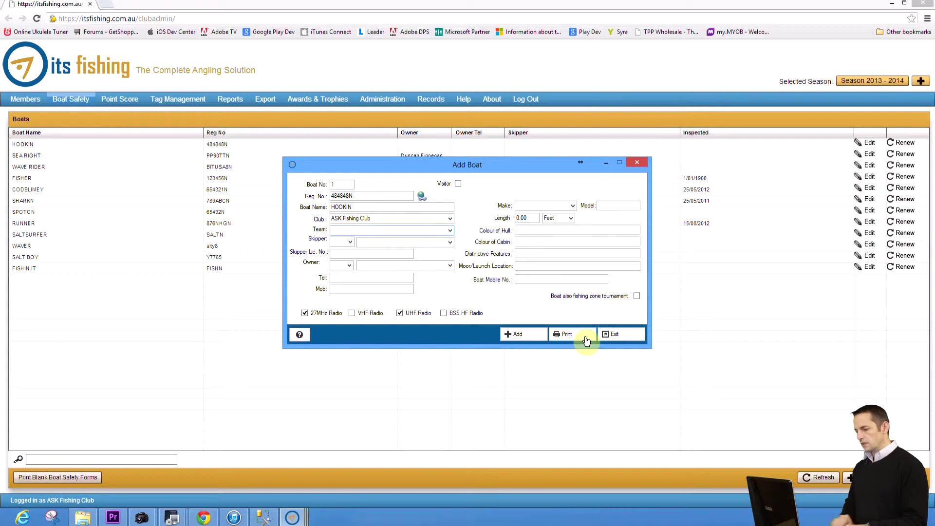
{"action": "left_click", "coordinate": [533, 335]}
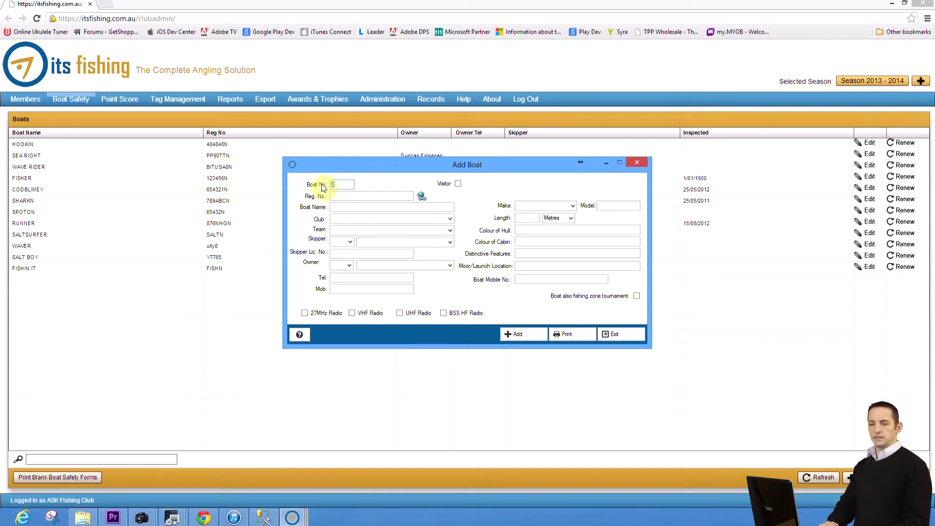
Step: Add FISHER (123456N) as boat 2 and SPOTON (65432N) as boat 3 by registration lookup
{"action": "left_click", "coordinate": [344, 196]}
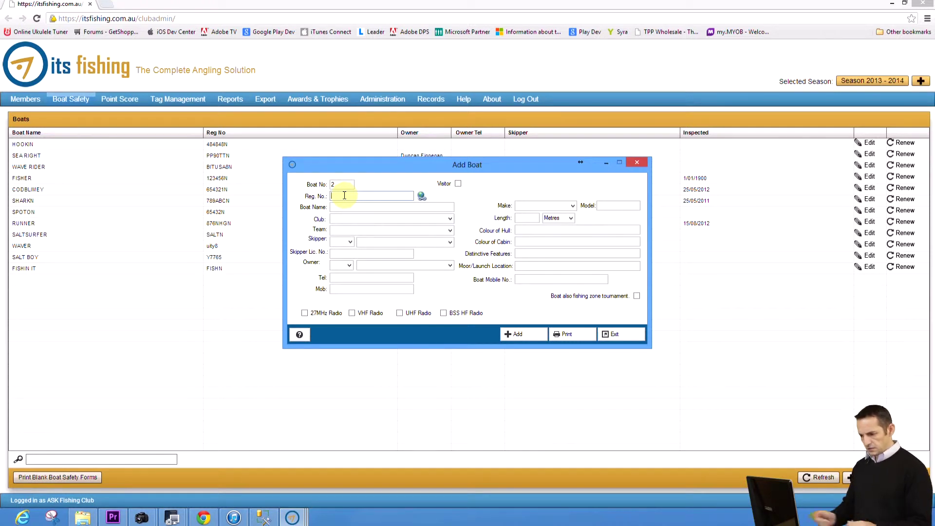
{"action": "type", "text": "1234"}
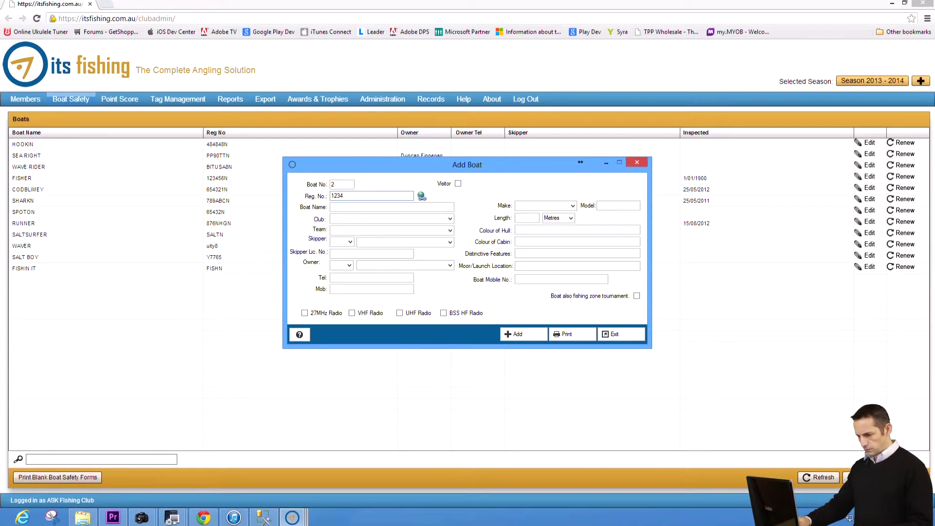
{"action": "type", "text": "56N"}
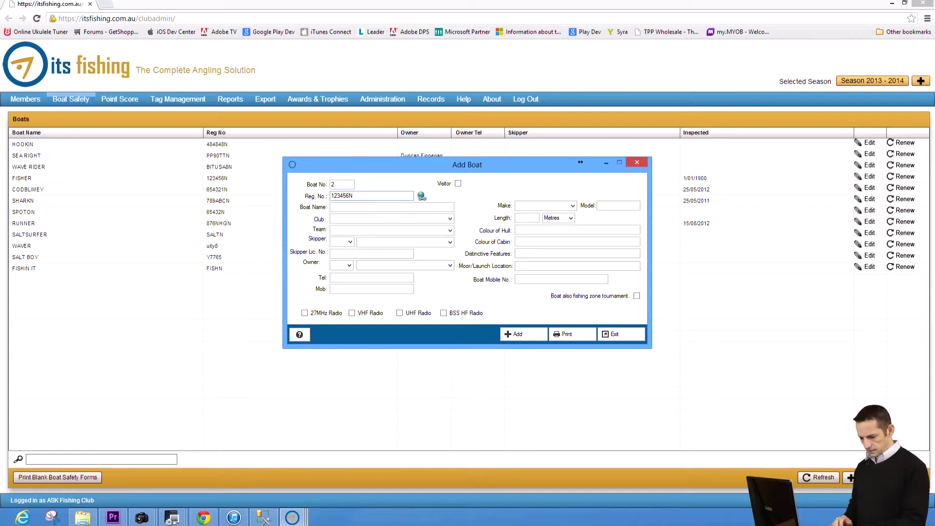
{"action": "key", "text": "Tab"}
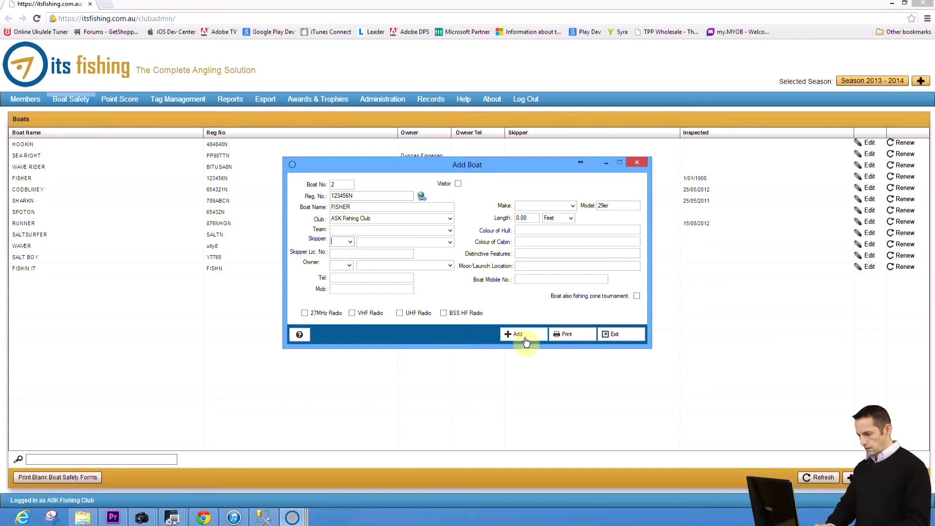
{"action": "left_click", "coordinate": [525, 341]}
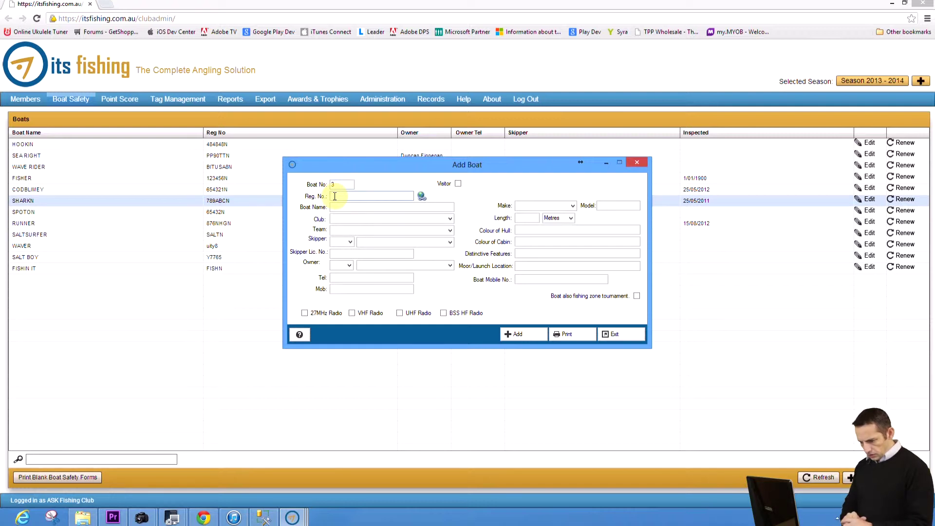
{"action": "type", "text": "65432"}
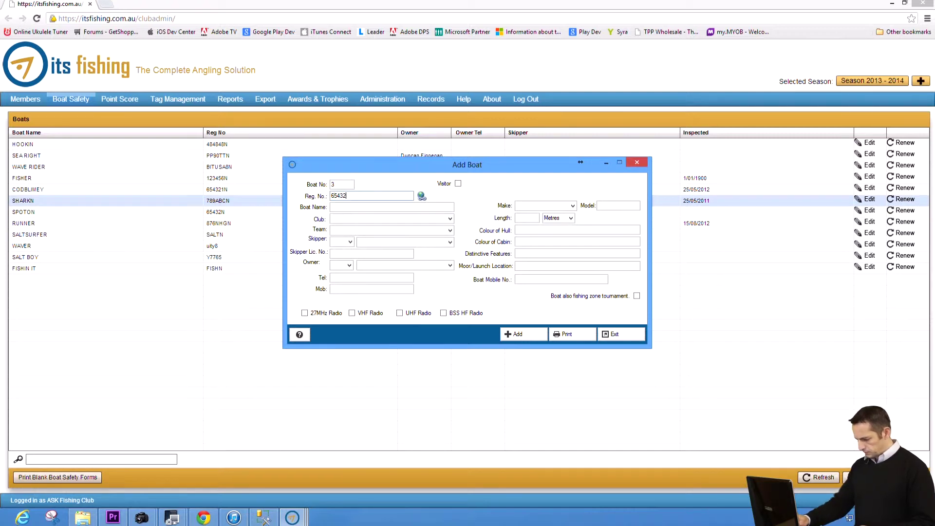
{"action": "type", "text": "N"}
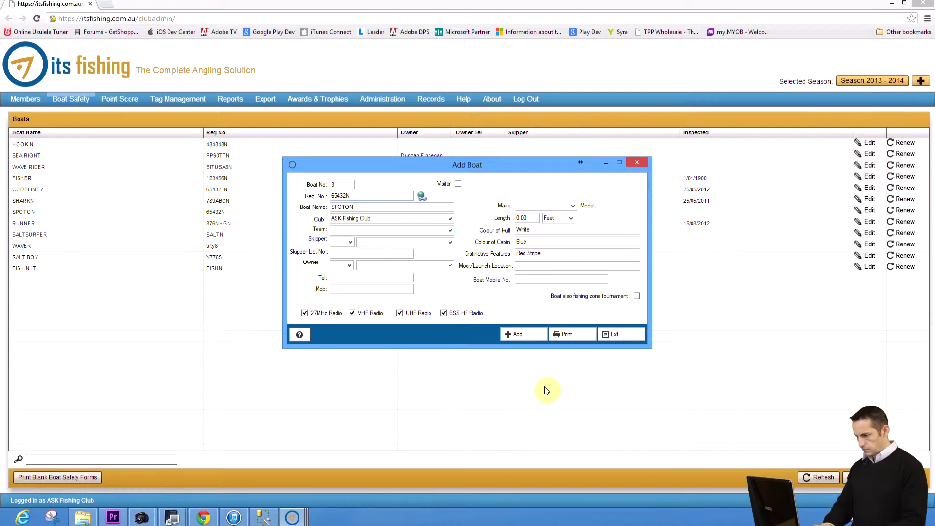
{"action": "left_click", "coordinate": [520, 334]}
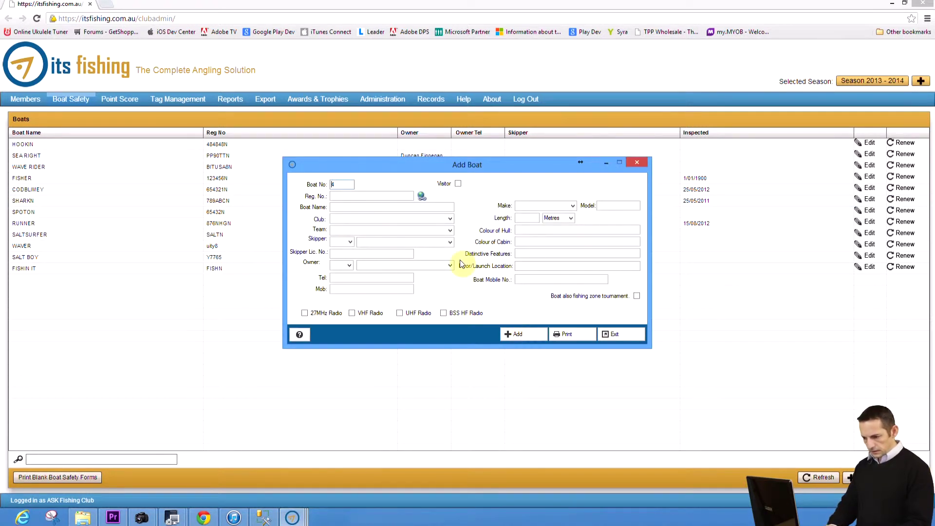
{"action": "left_click", "coordinate": [370, 203]}
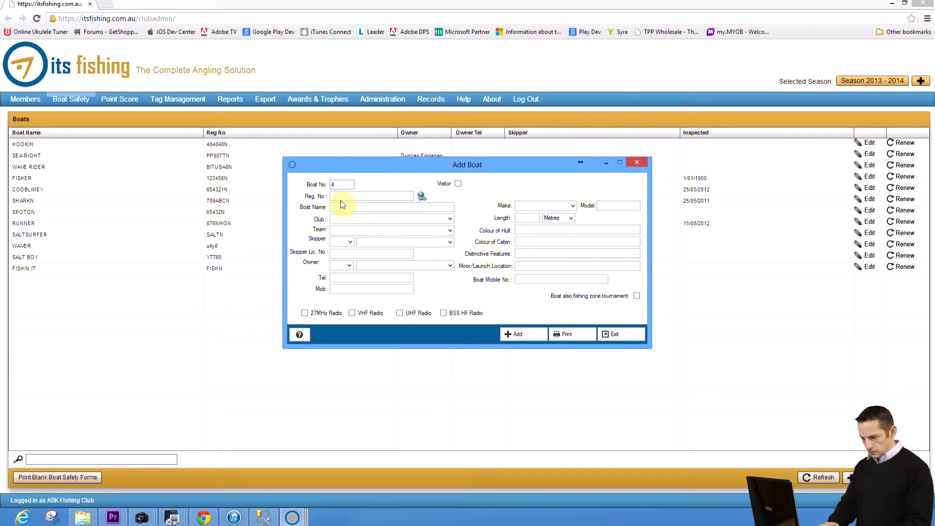
{"action": "left_click", "coordinate": [331, 184]}
{"action": "type", "text": "PP"}
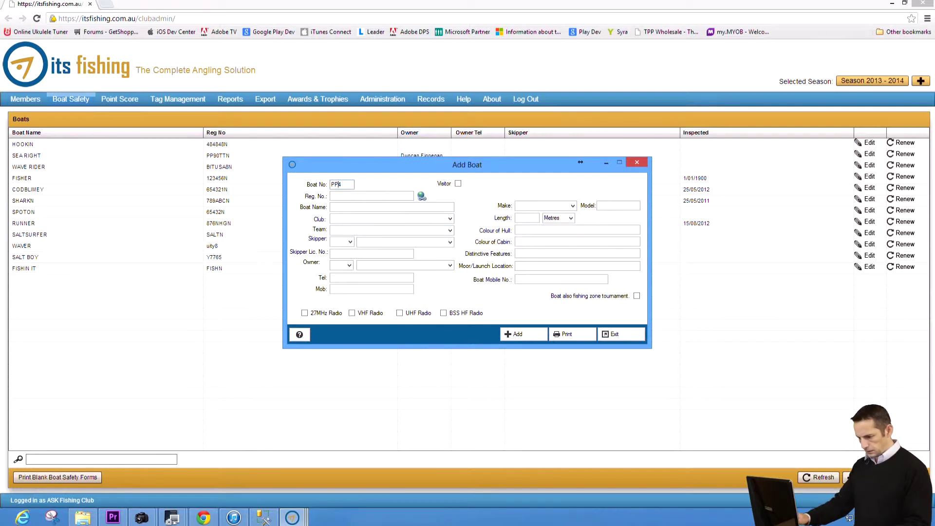
{"action": "type", "text": "90"}
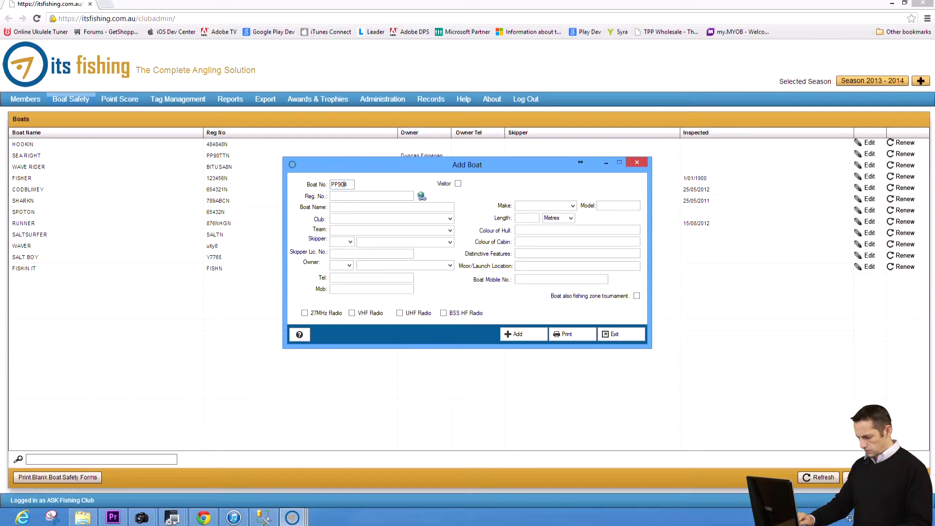
{"action": "type", "text": "TTN"}
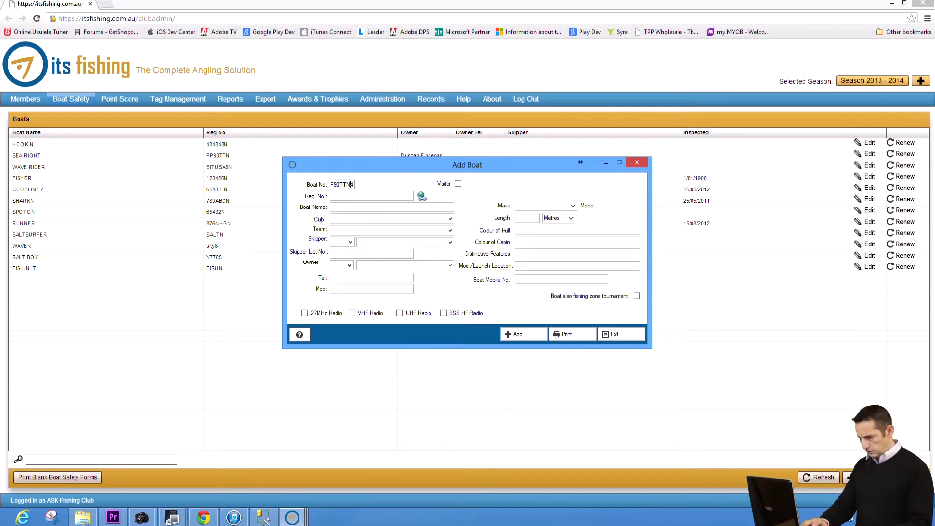
{"action": "key", "text": "BackSpace"}
{"action": "key", "text": "BackSpace"}
{"action": "key", "text": "BackSpace"}
{"action": "key", "text": "BackSpace"}
{"action": "key", "text": "BackSpace"}
{"action": "key", "text": "BackSpace"}
{"action": "key", "text": "BackSpace"}
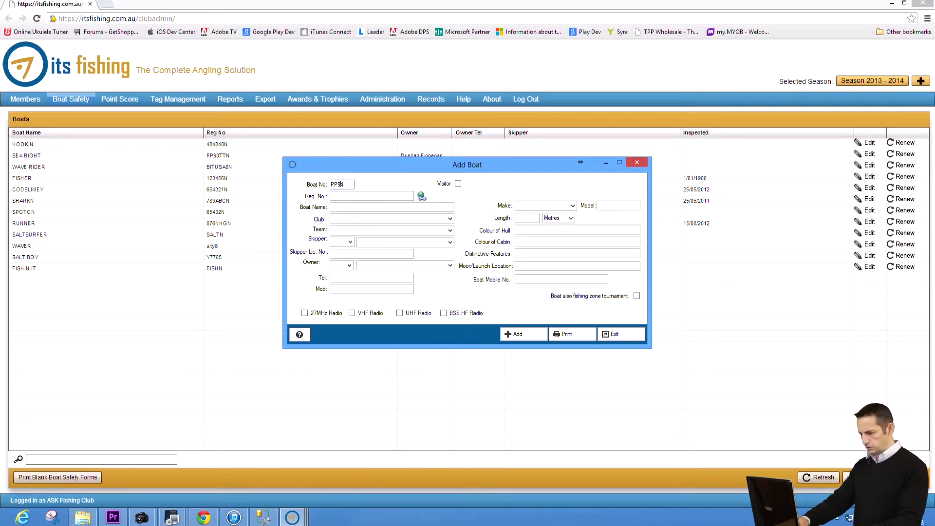
{"action": "key", "text": "Tab"}
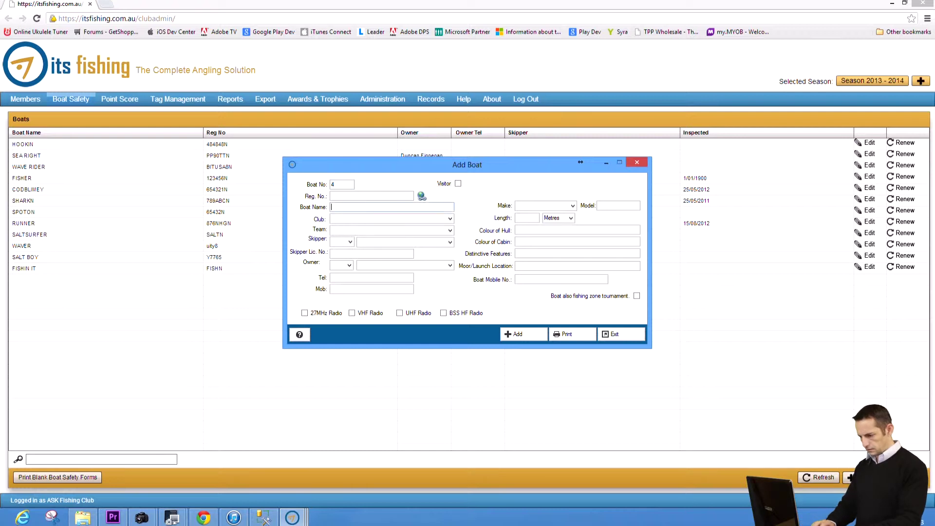
{"action": "left_click", "coordinate": [335, 195]}
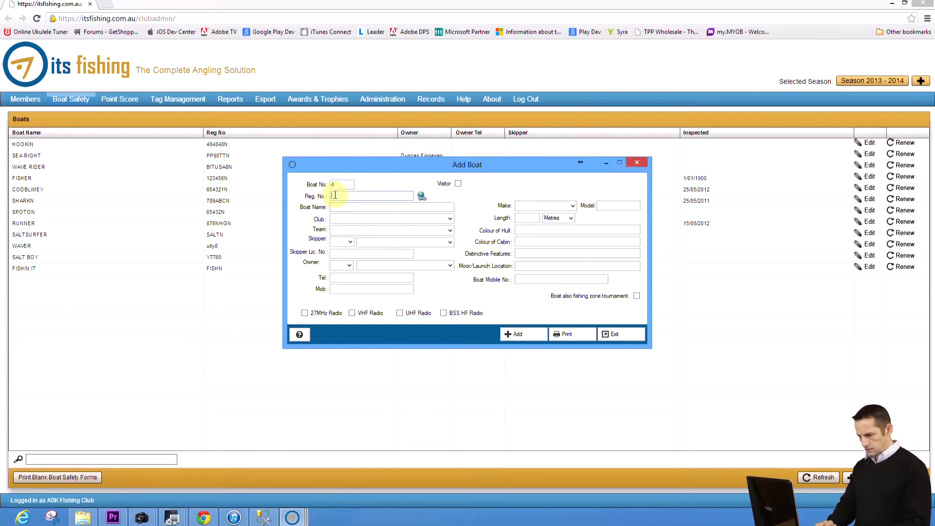
{"action": "type", "text": "PP"}
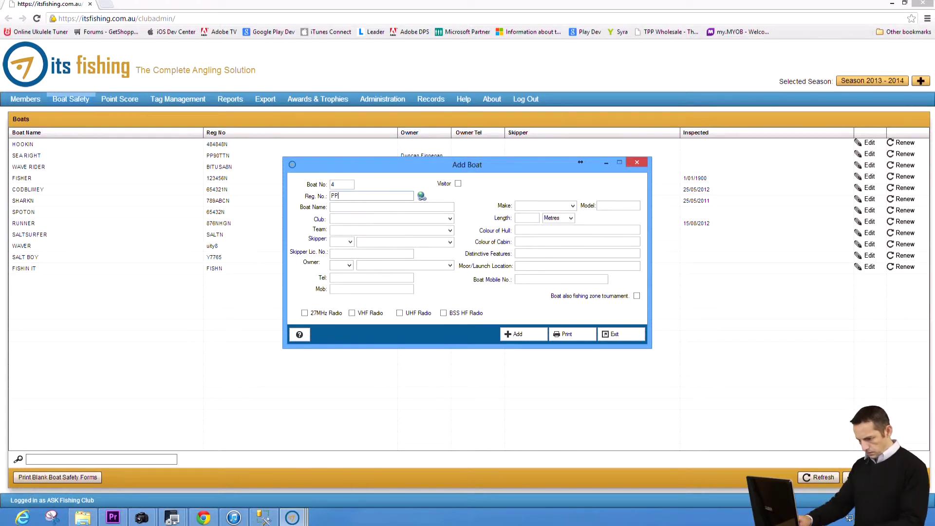
{"action": "type", "text": "90TTN"}
{"action": "key", "text": "Tab"}
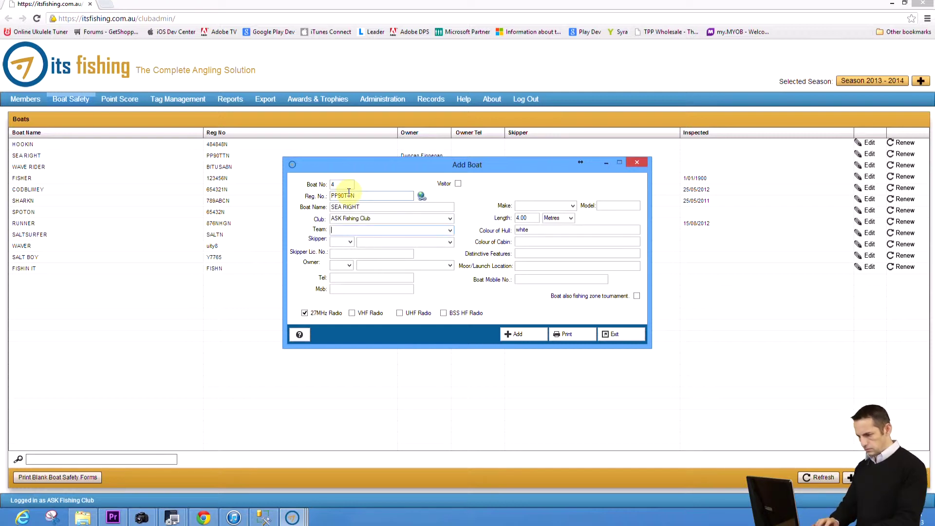
{"action": "left_click", "coordinate": [523, 335]}
{"action": "left_click", "coordinate": [517, 334]}
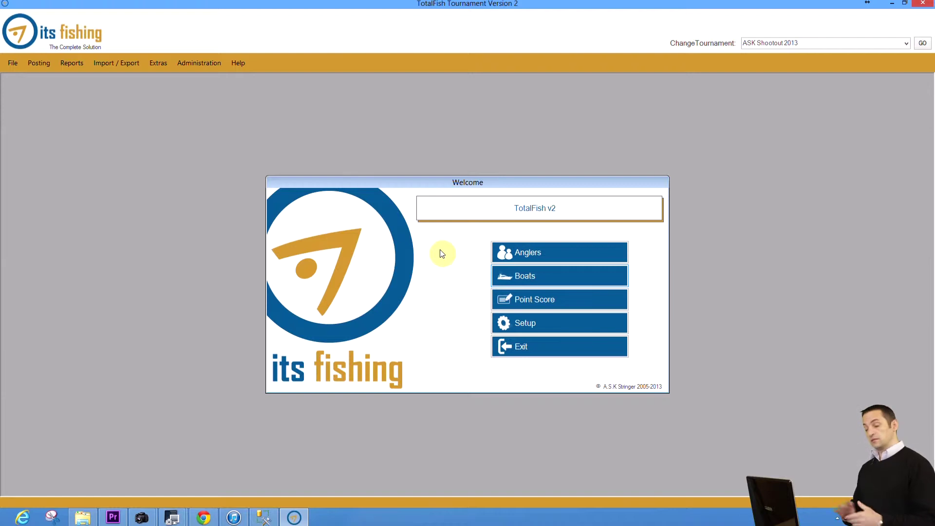
Step: Open the Anglers screen and check the club's member list on the website
{"action": "left_click", "coordinate": [524, 258]}
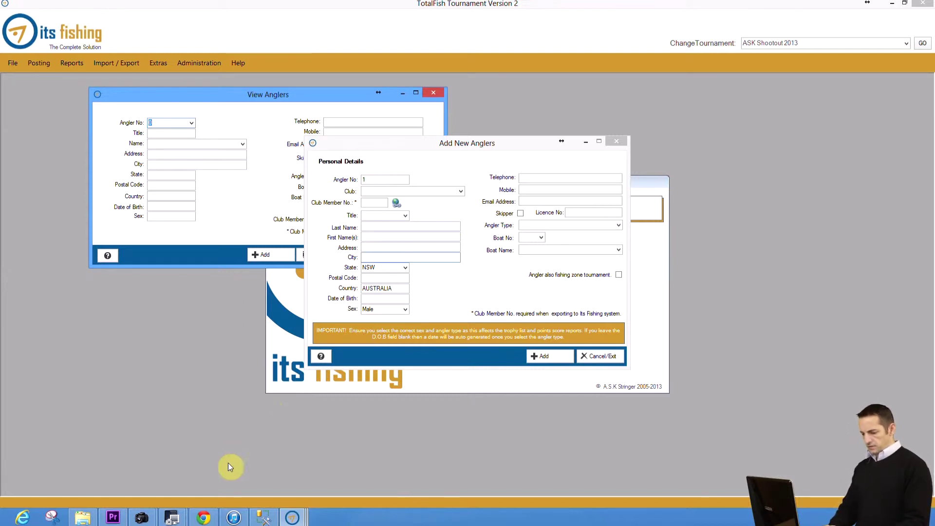
{"action": "left_click", "coordinate": [214, 515]}
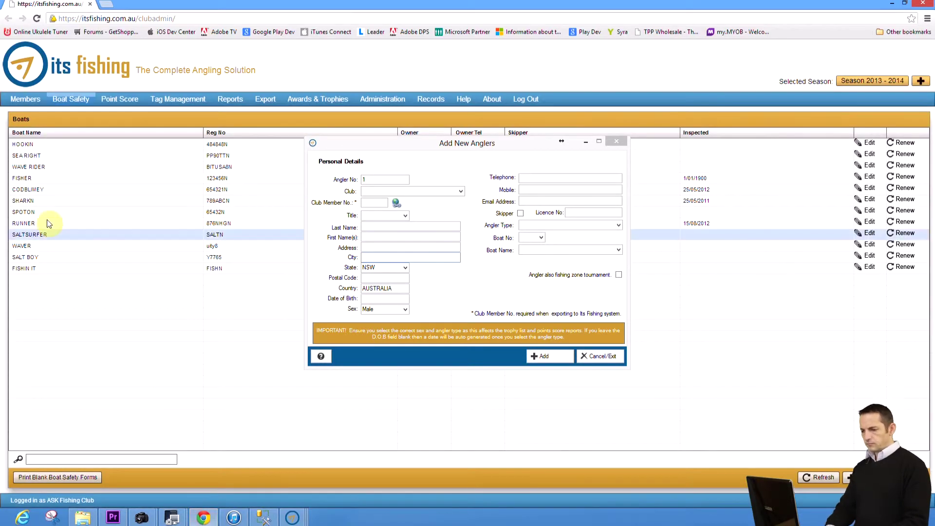
{"action": "left_click", "coordinate": [26, 99]}
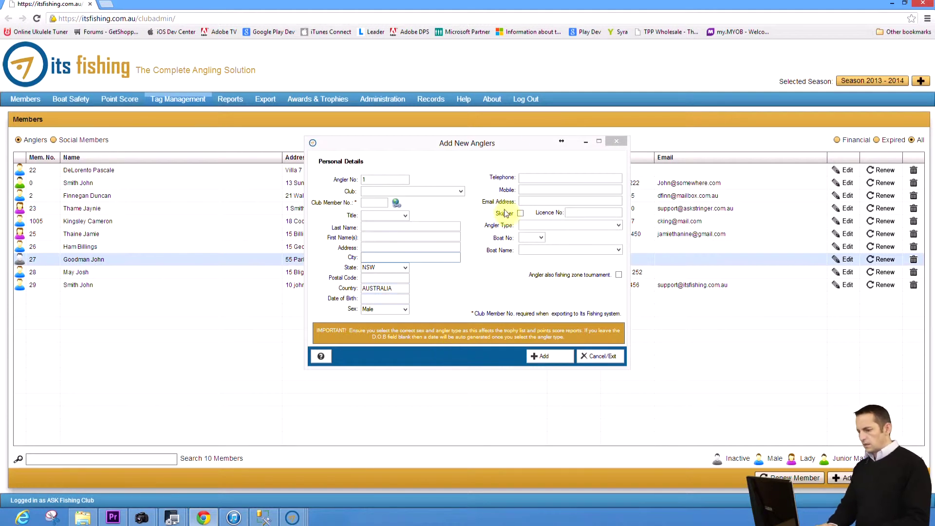
{"action": "mouse_move", "coordinate": [292, 516]}
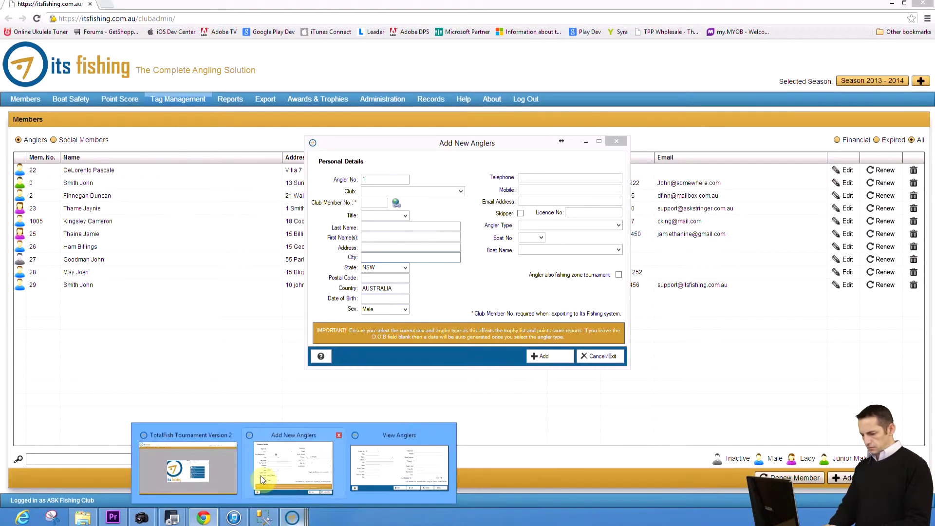
{"action": "left_click", "coordinate": [229, 462]}
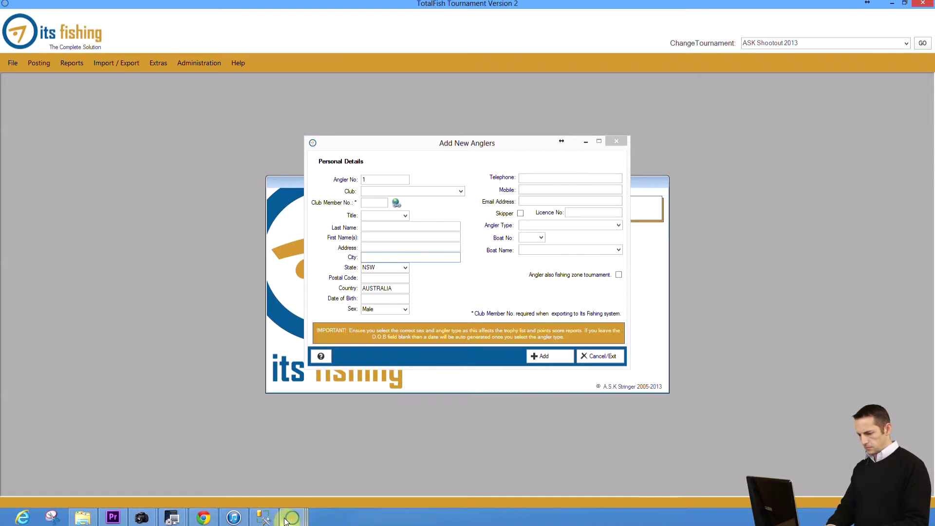
Step: Fill the angler from ASK Fishing Club using the member's club number
{"action": "left_click", "coordinate": [391, 190]}
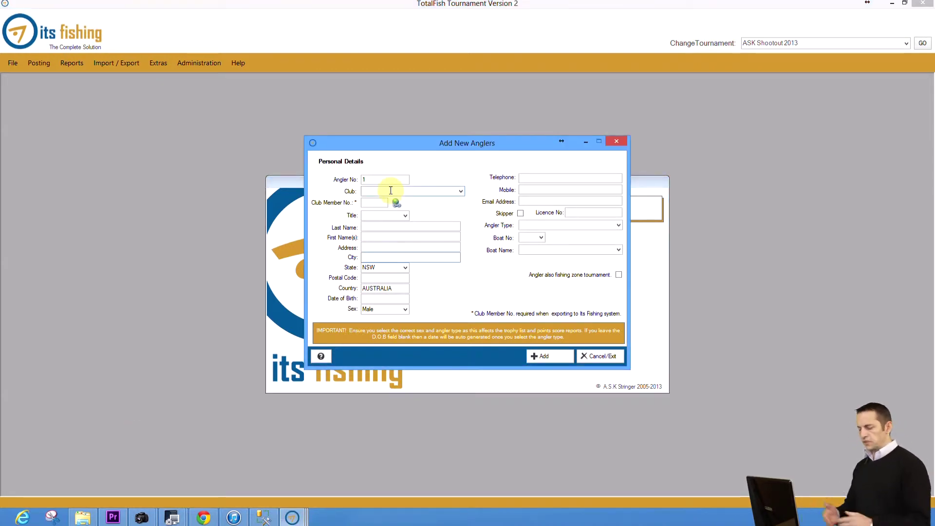
{"action": "type", "text": "ASK Fishing Club"}
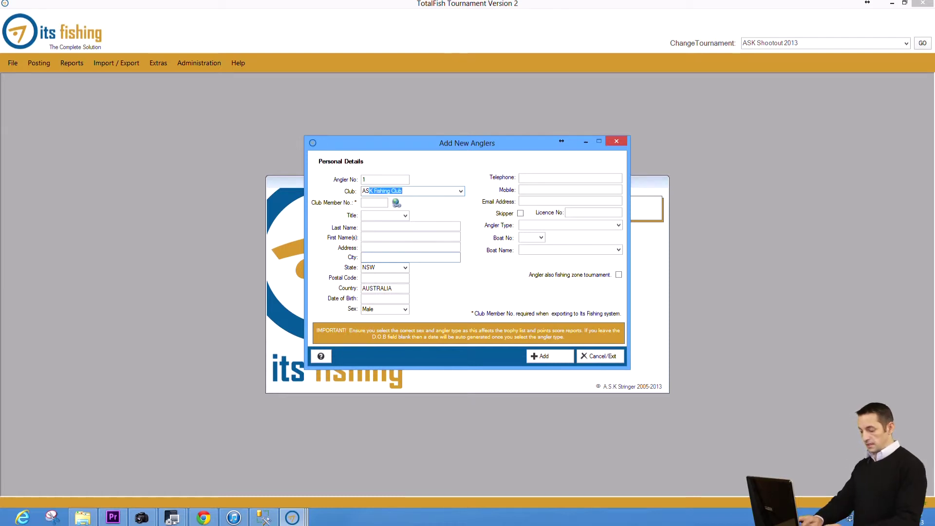
{"action": "key", "text": "Tab"}
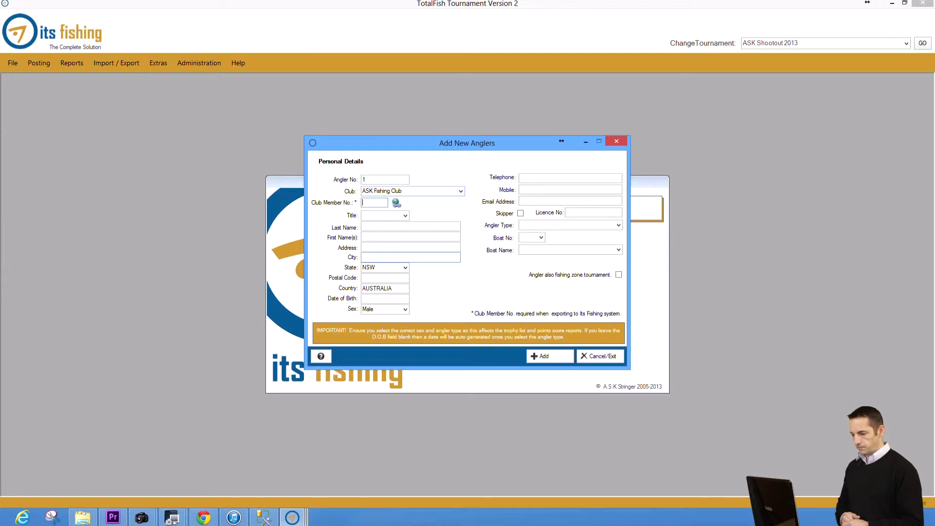
{"action": "type", "text": "2"}
{"action": "key", "text": "Tab"}
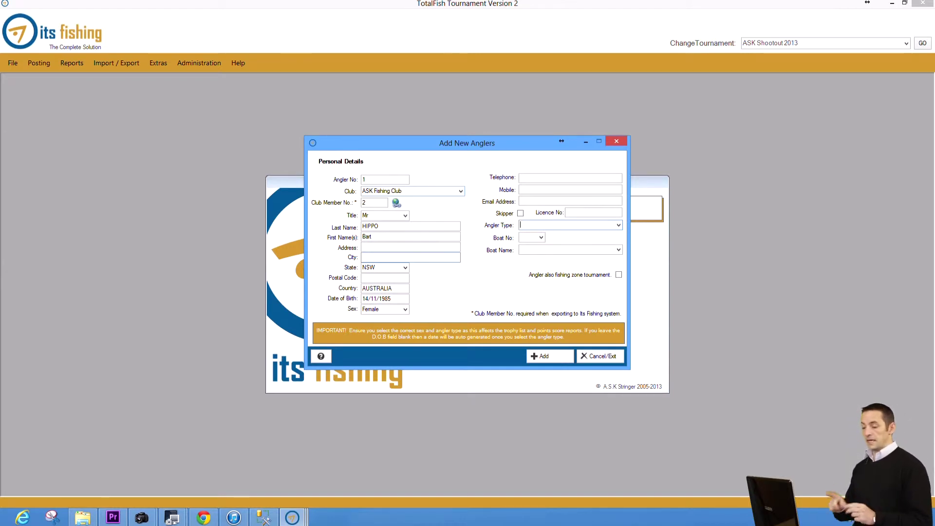
Step: Make the angler Male on boat HOOKIN, also in the zone tournament, and add them
{"action": "left_click", "coordinate": [618, 225]}
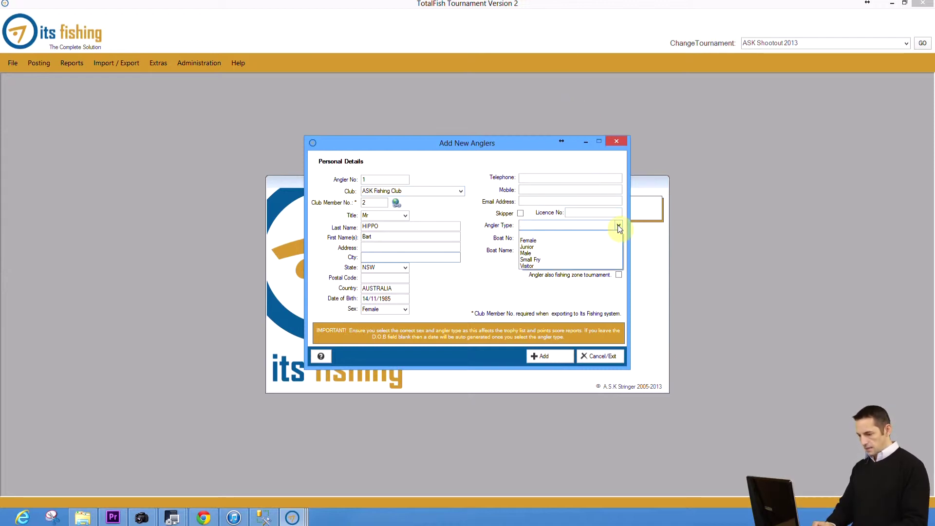
{"action": "left_click", "coordinate": [572, 253]}
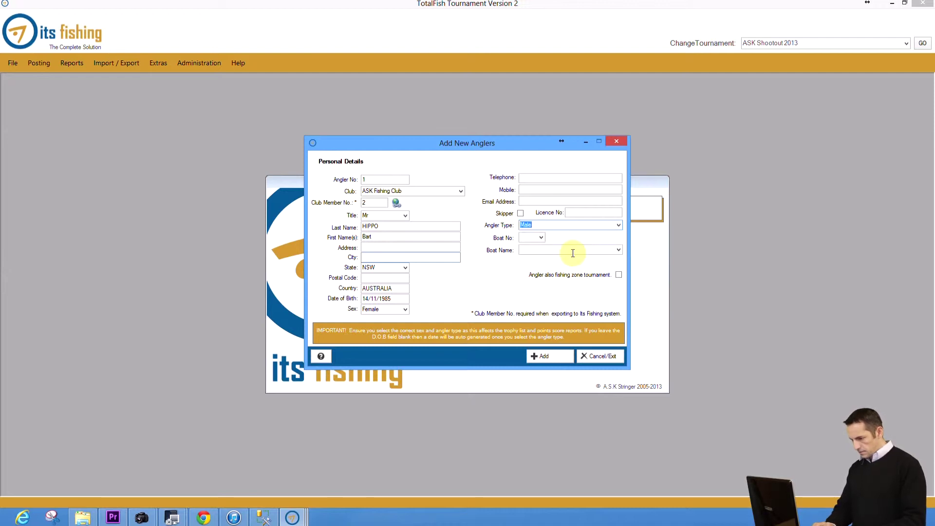
{"action": "left_click", "coordinate": [543, 238]}
{"action": "left_click", "coordinate": [543, 238]}
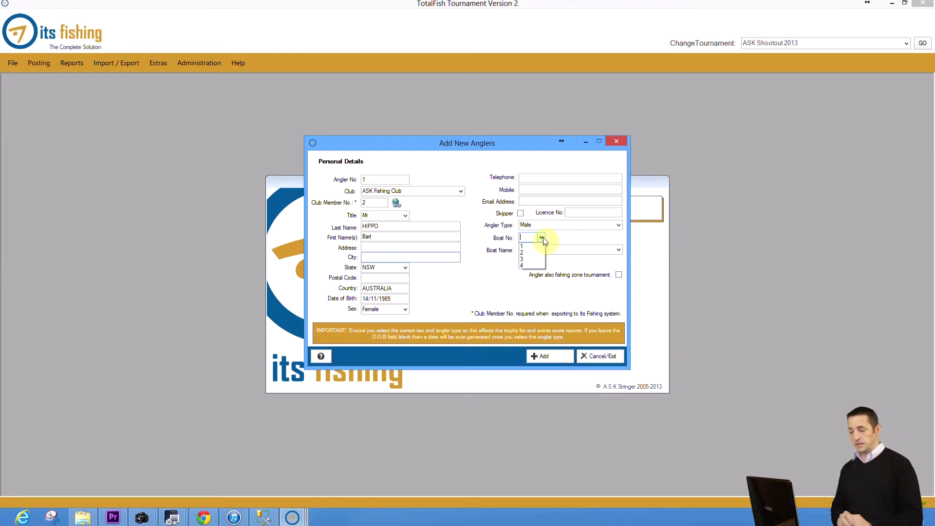
{"action": "left_click", "coordinate": [543, 237]}
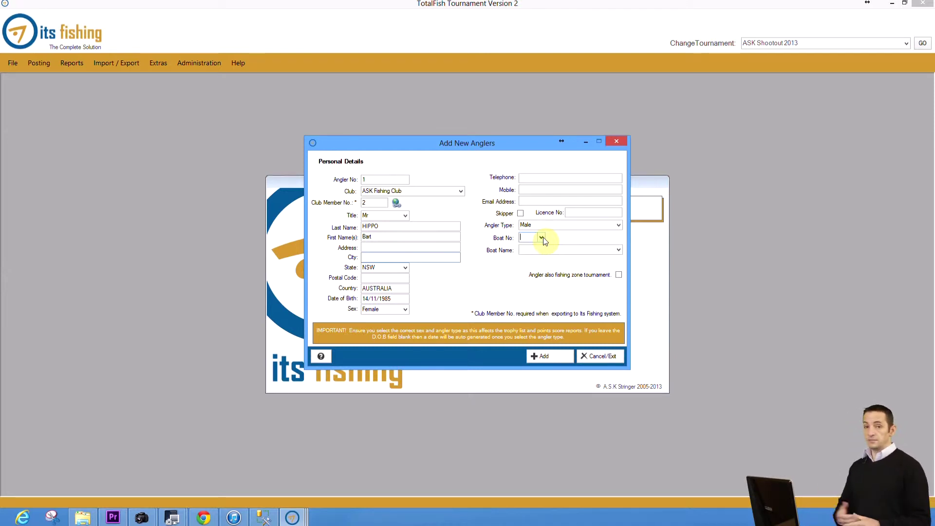
{"action": "left_click", "coordinate": [618, 251]}
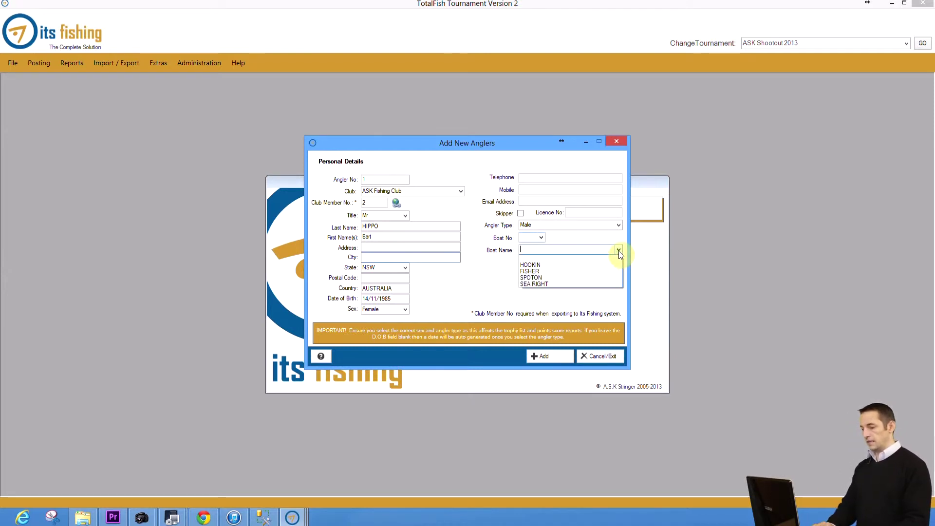
{"action": "left_click", "coordinate": [554, 265]}
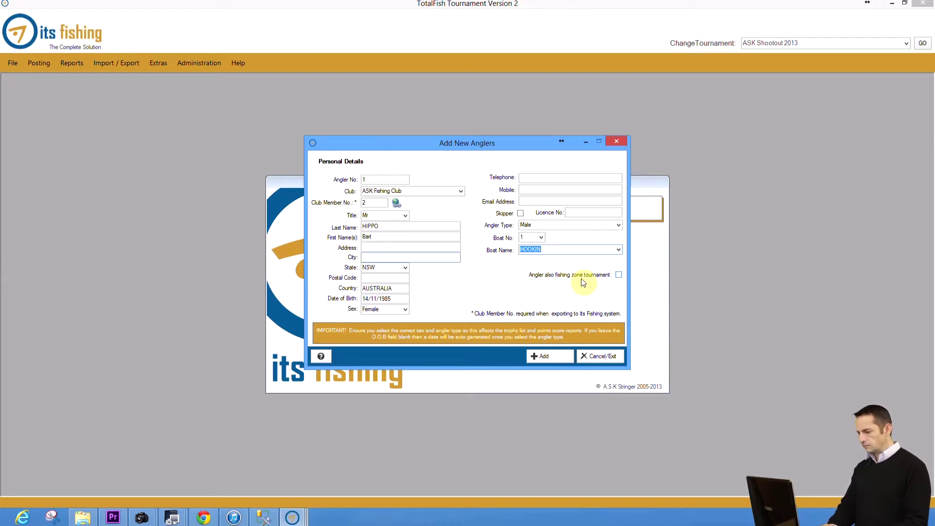
{"action": "left_click", "coordinate": [618, 277]}
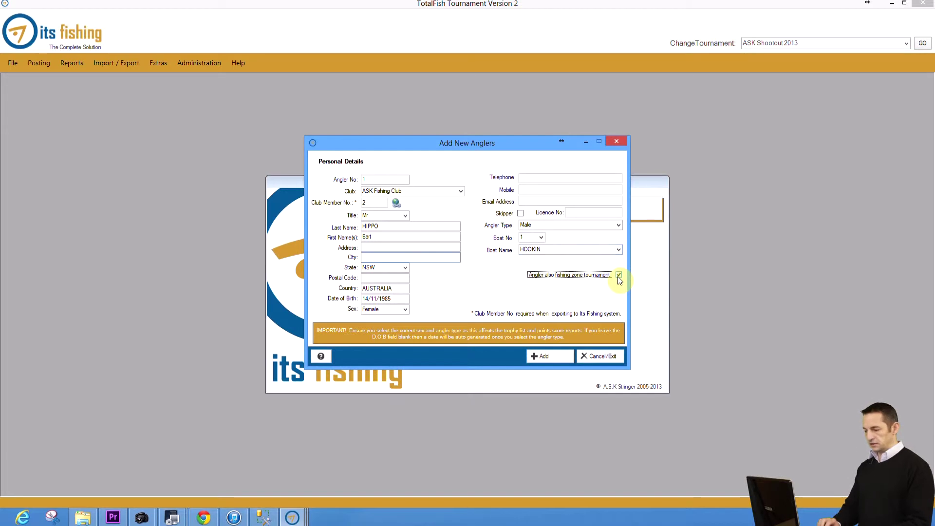
{"action": "left_click", "coordinate": [546, 357]}
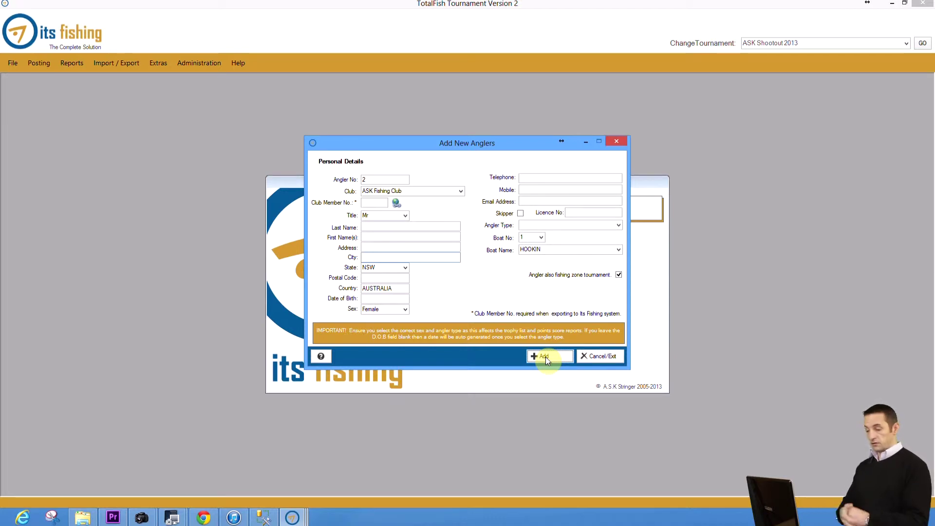
Step: Add angler 2 from the member lookup as a Male angler
{"action": "left_click", "coordinate": [376, 204]}
{"action": "type", "text": "22"}
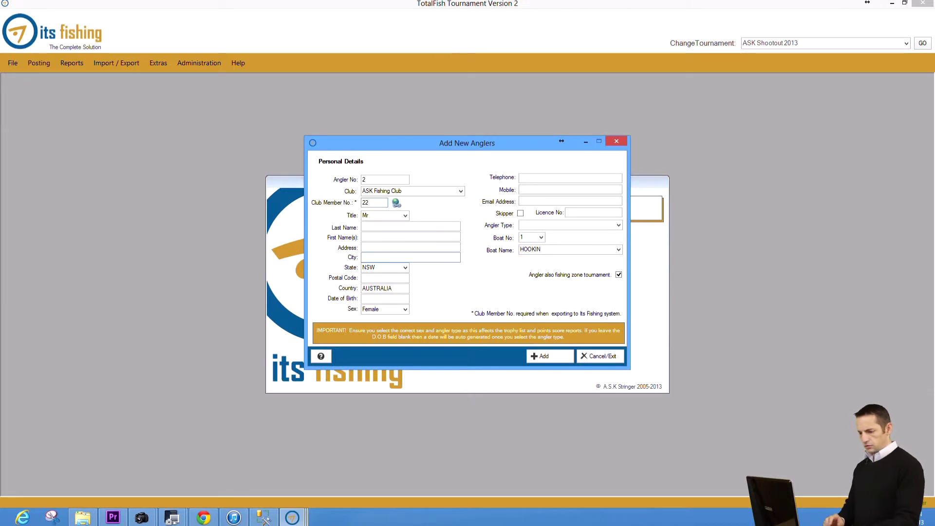
{"action": "key", "text": "Tab"}
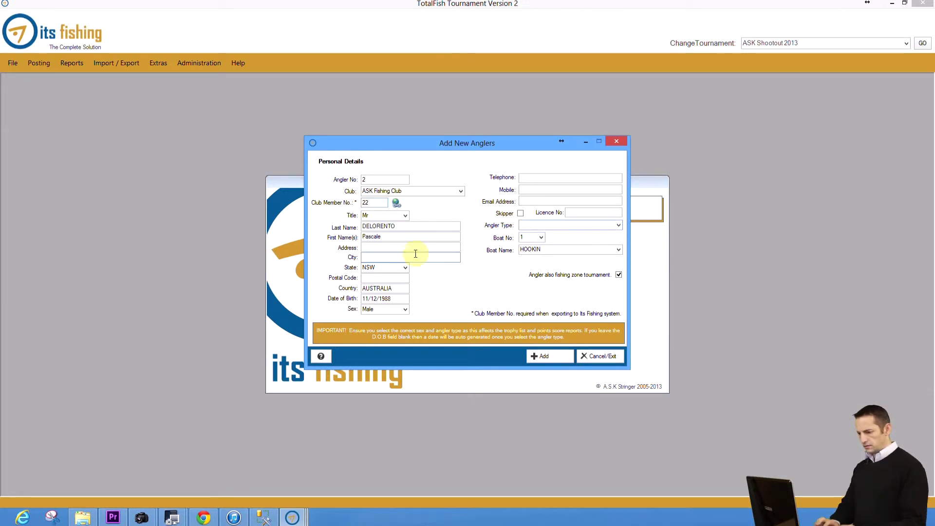
{"action": "left_click", "coordinate": [618, 225]}
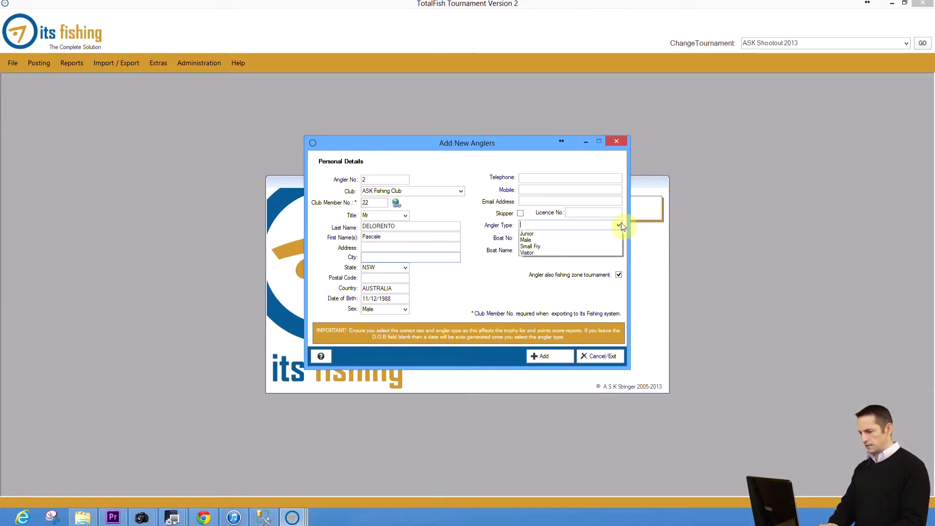
{"action": "left_click", "coordinate": [570, 253]}
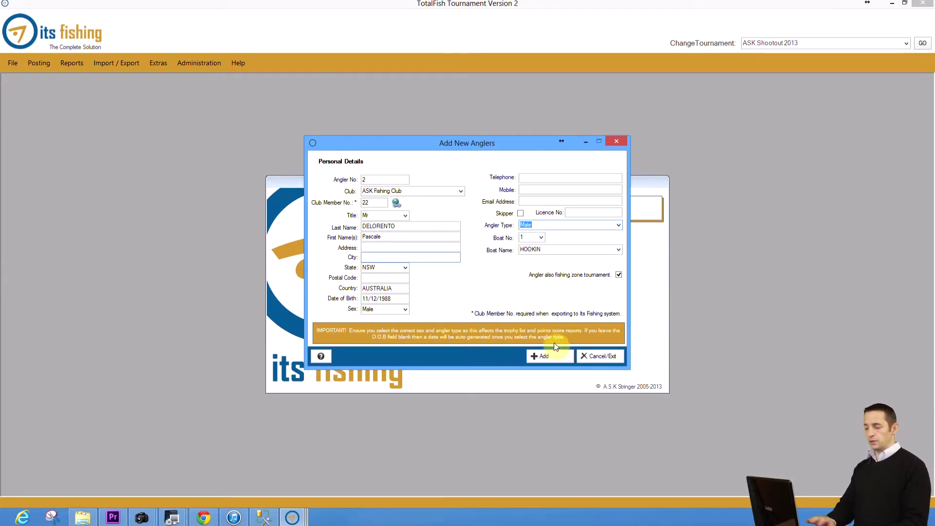
{"action": "left_click", "coordinate": [553, 358]}
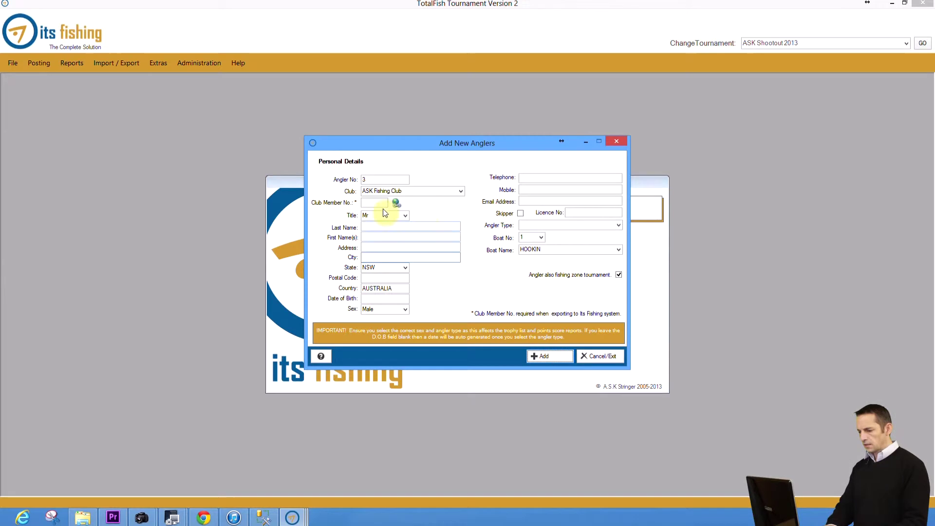
Step: Add angler 3 from the member lookup as a Male angler on boat FISHER
{"action": "left_click", "coordinate": [370, 203]}
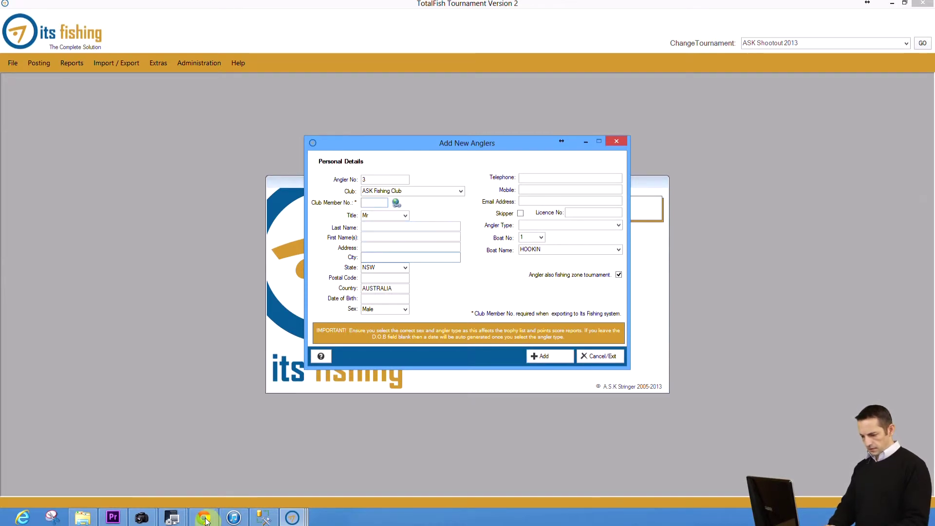
{"action": "left_click", "coordinate": [204, 520]}
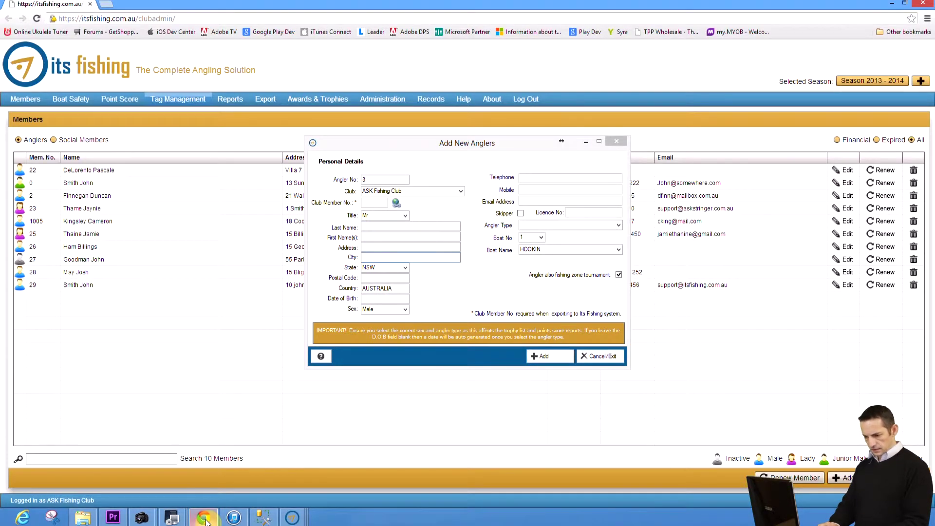
{"action": "left_click", "coordinate": [204, 519]}
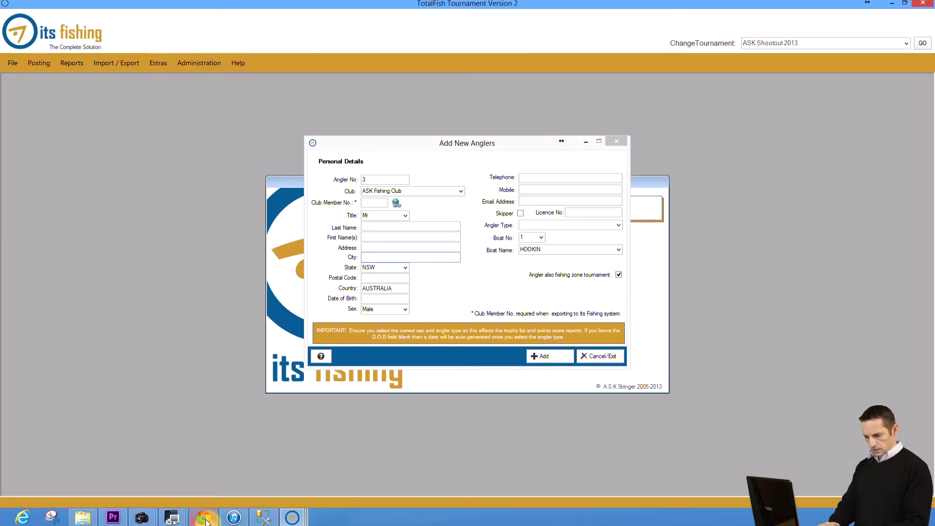
{"action": "left_click", "coordinate": [370, 203]}
{"action": "type", "text": "26"}
{"action": "key", "text": "Tab"}
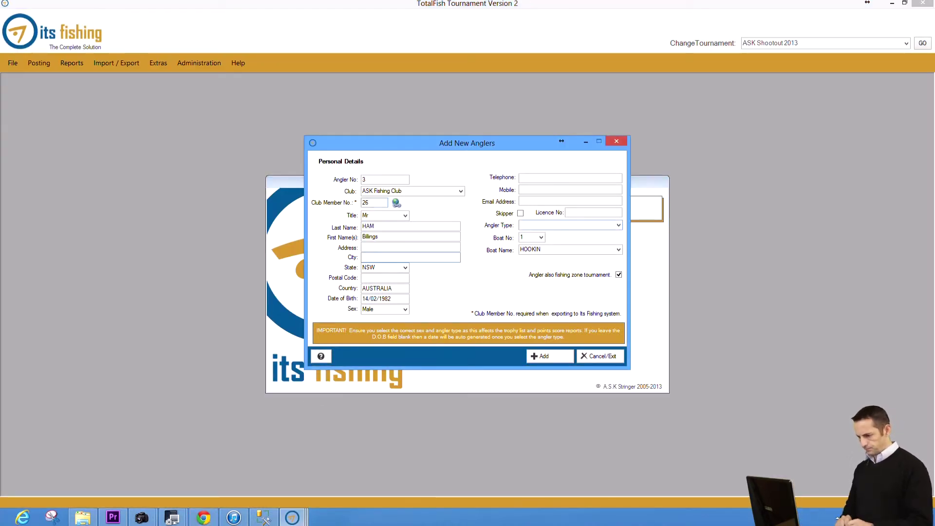
{"action": "left_click", "coordinate": [620, 227]}
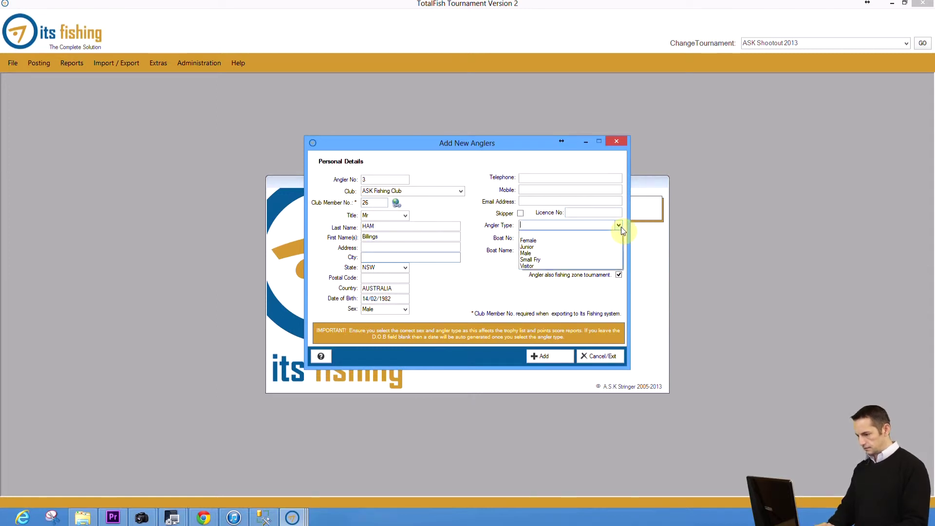
{"action": "left_click", "coordinate": [591, 253]}
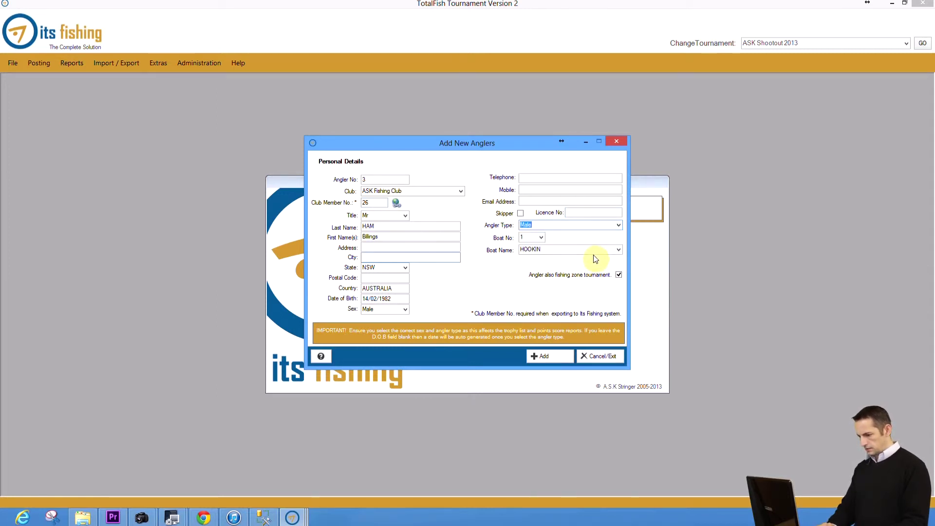
{"action": "left_click", "coordinate": [619, 250]}
{"action": "left_click", "coordinate": [591, 272]}
{"action": "left_click", "coordinate": [549, 360]}
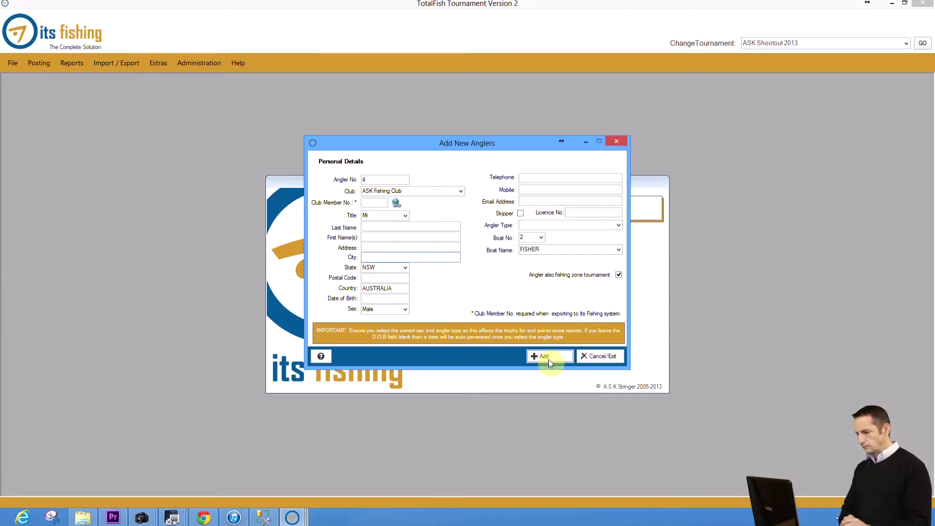
Step: Check the club member list, then add angler 4 as Male on boat SEA RIGHT
{"action": "left_click", "coordinate": [215, 515]}
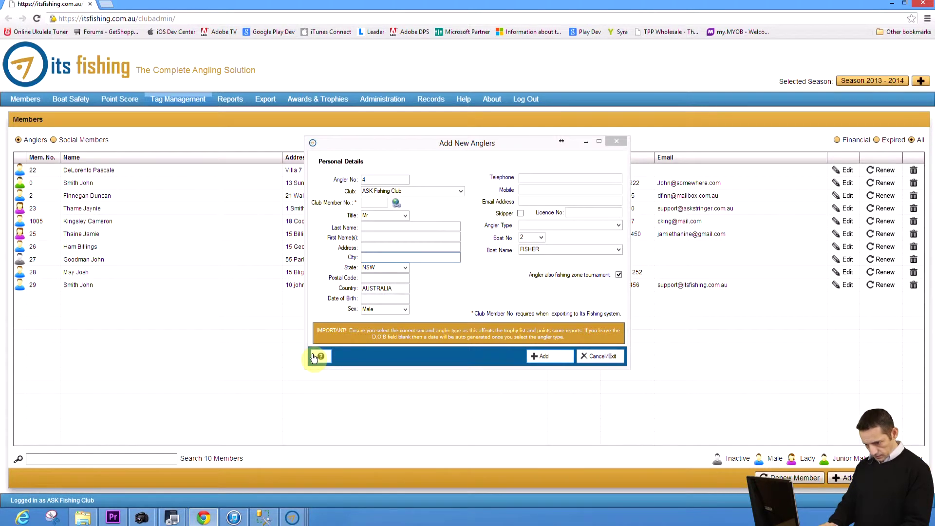
{"action": "left_click", "coordinate": [378, 204]}
{"action": "type", "text": "28"}
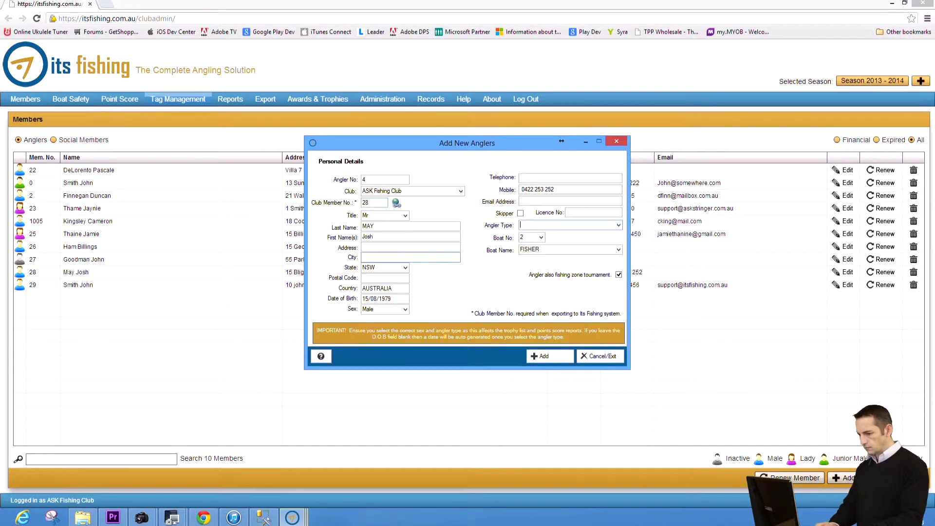
{"action": "left_click", "coordinate": [619, 225]}
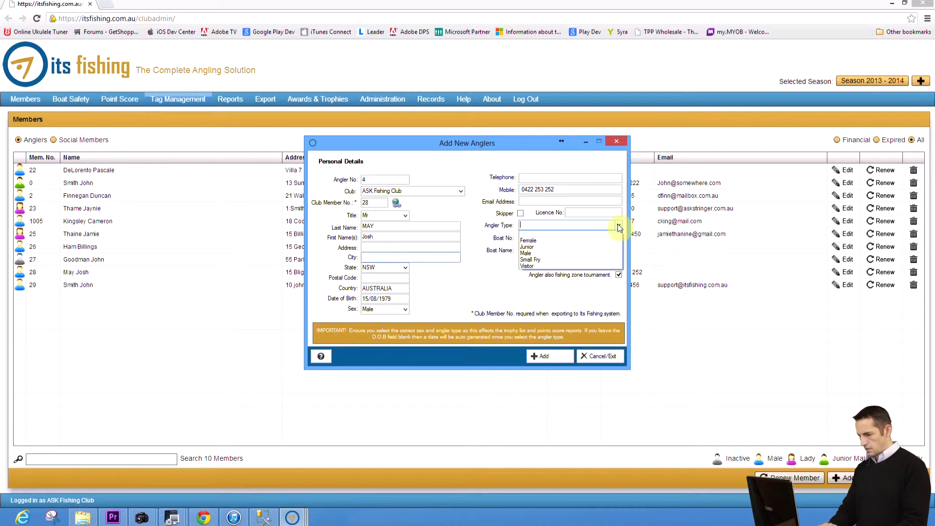
{"action": "left_click", "coordinate": [589, 253]}
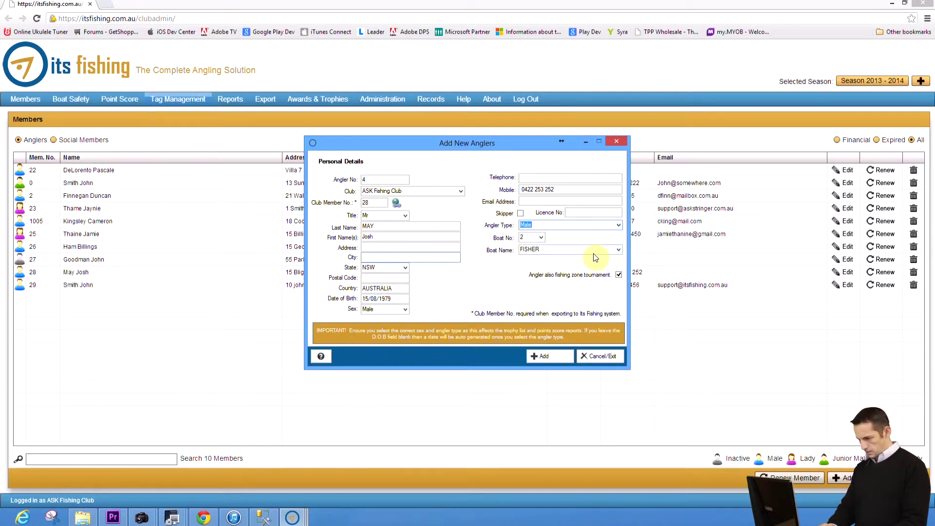
{"action": "left_click", "coordinate": [618, 251]}
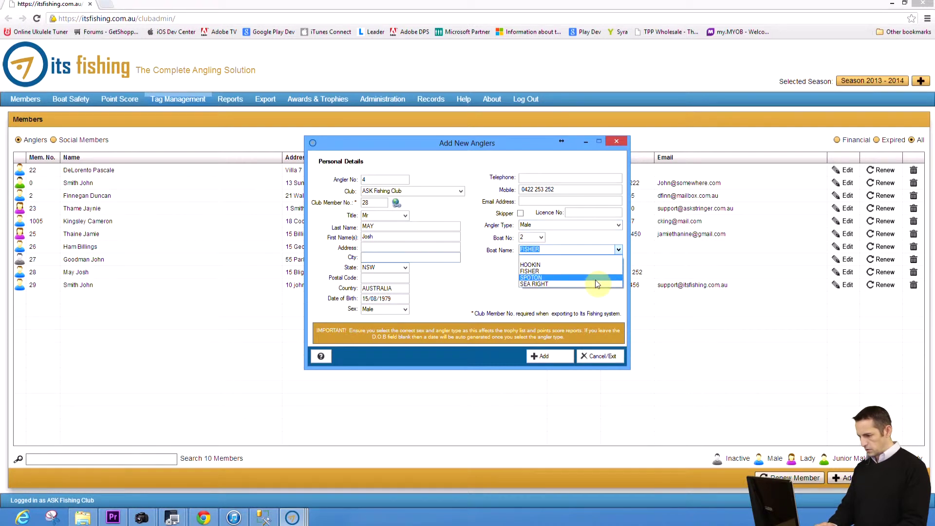
{"action": "left_click", "coordinate": [595, 284]}
{"action": "left_click", "coordinate": [552, 355]}
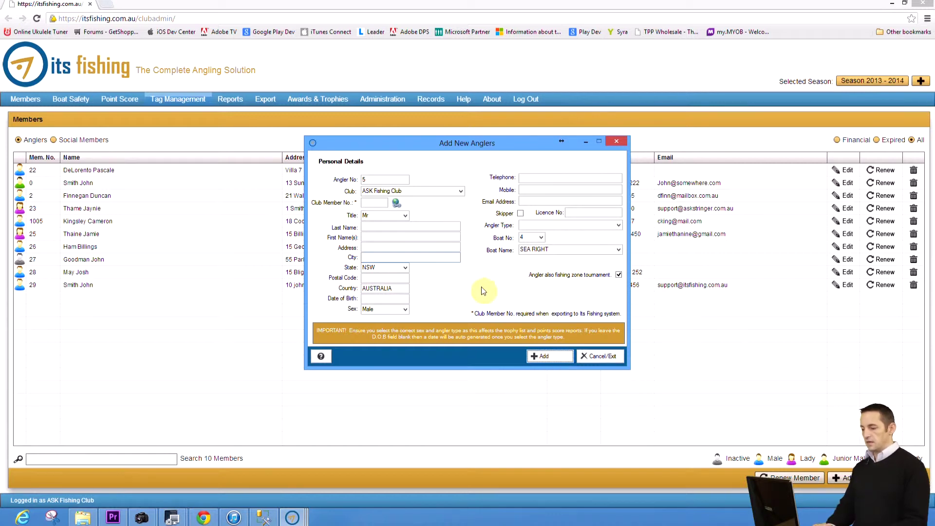
Step: Keep ASK Fishing Club and enter the angler's club member number, last name and first name
{"action": "left_click", "coordinate": [460, 192]}
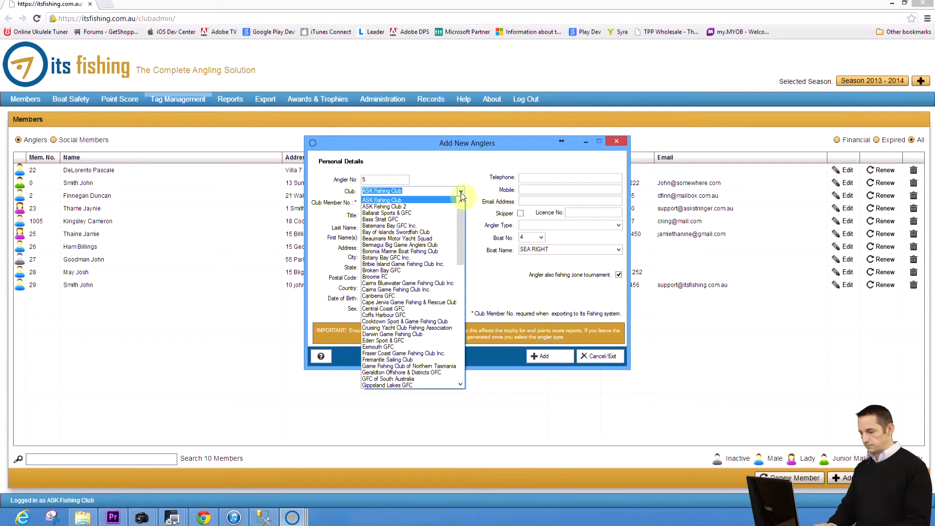
{"action": "left_click", "coordinate": [461, 196]}
{"action": "left_click", "coordinate": [380, 202]}
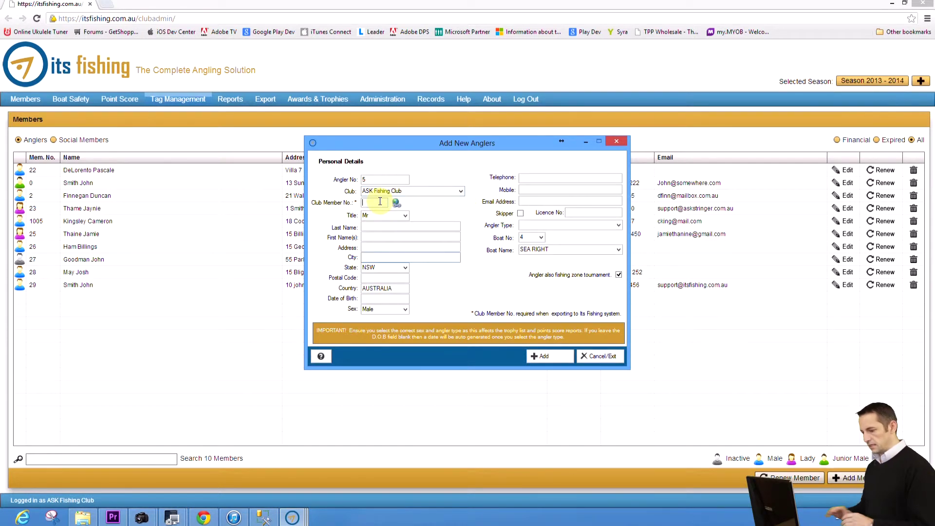
{"action": "type", "text": "854"}
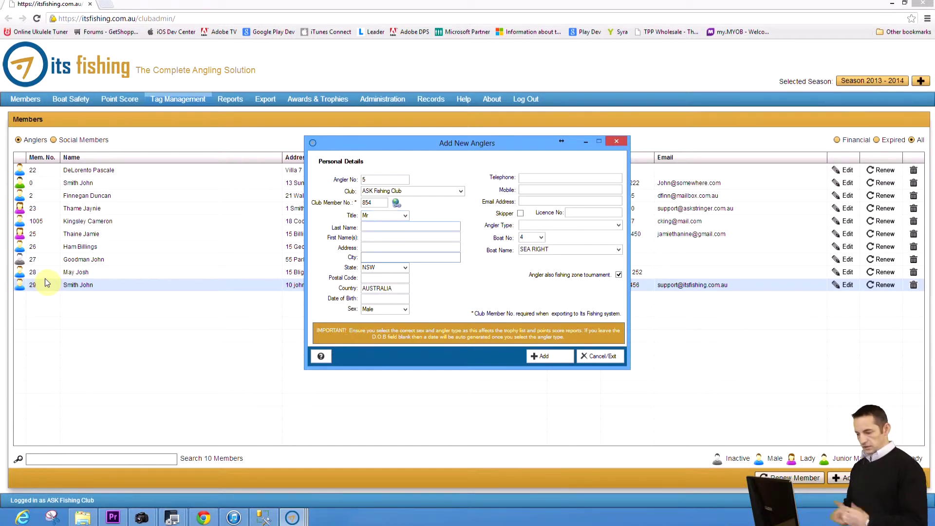
{"action": "key", "text": "Tab"}
{"action": "key", "text": "Tab"}
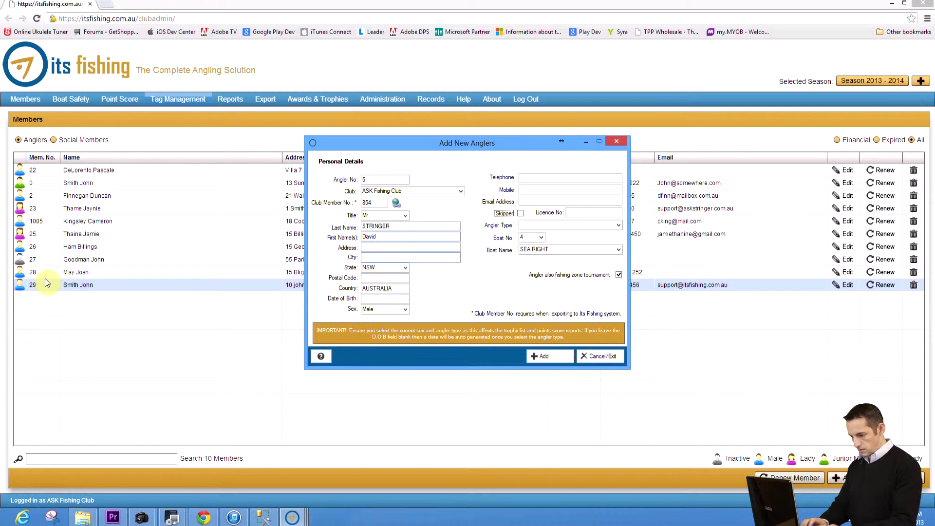
Step: Enter the angler's date of birth and telephone, set type Male, add the angler and close the form
{"action": "key", "text": "Tab"}
{"action": "key", "text": "Tab"}
{"action": "key", "text": "Tab"}
{"action": "key", "text": "Tab"}
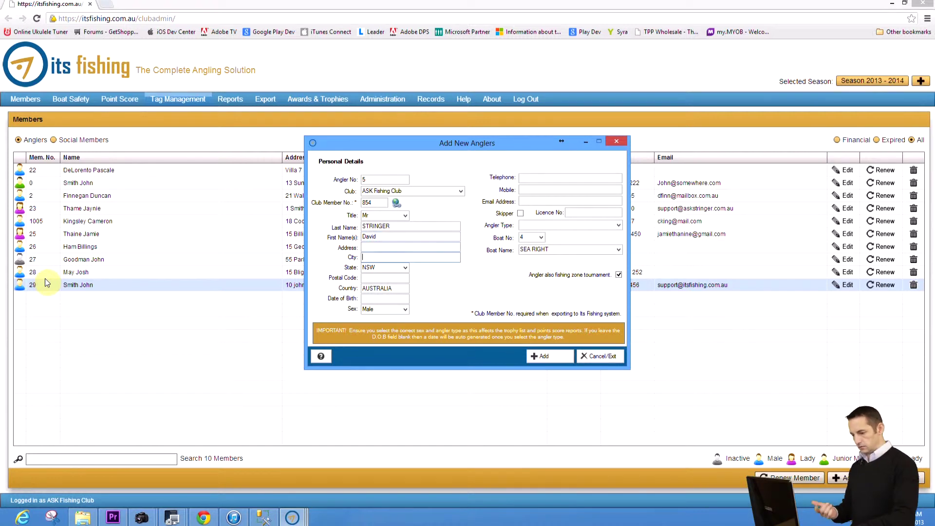
{"action": "key", "text": "Tab"}
{"action": "type", "text": "11/12/72"}
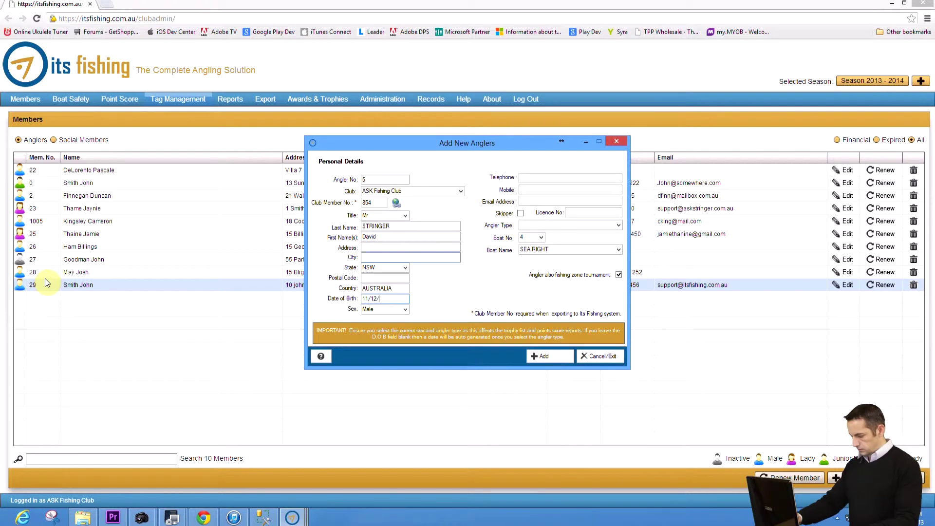
{"action": "key", "text": "Tab"}
{"action": "key", "text": "Tab"}
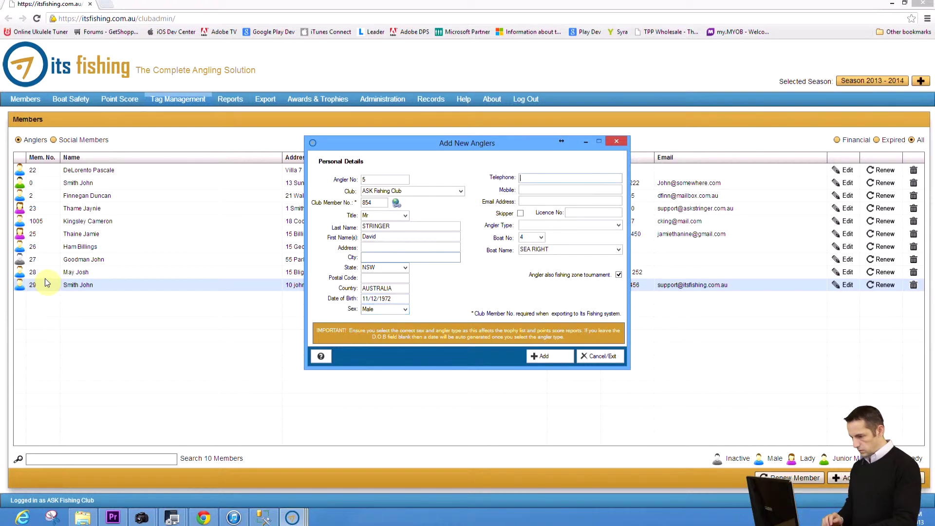
{"action": "type", "text": "1324567"}
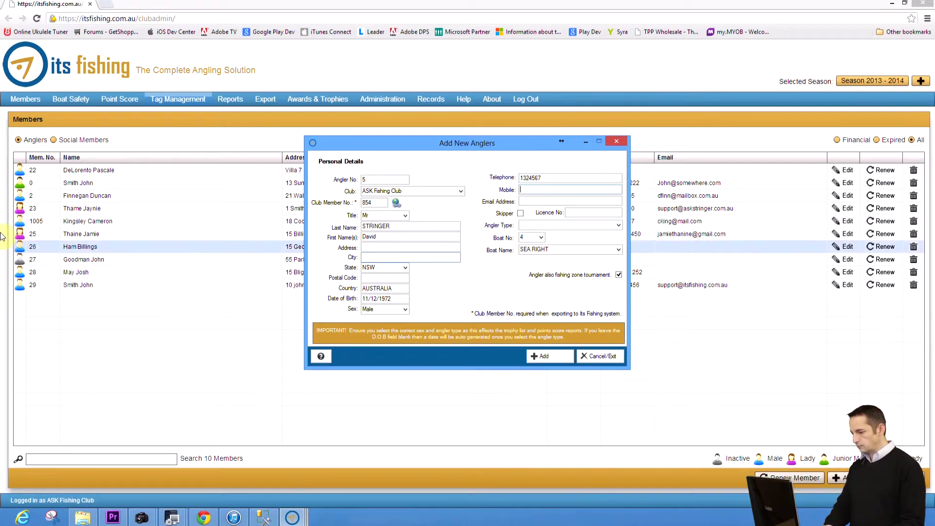
{"action": "left_click", "coordinate": [618, 225]}
{"action": "left_click", "coordinate": [601, 252]}
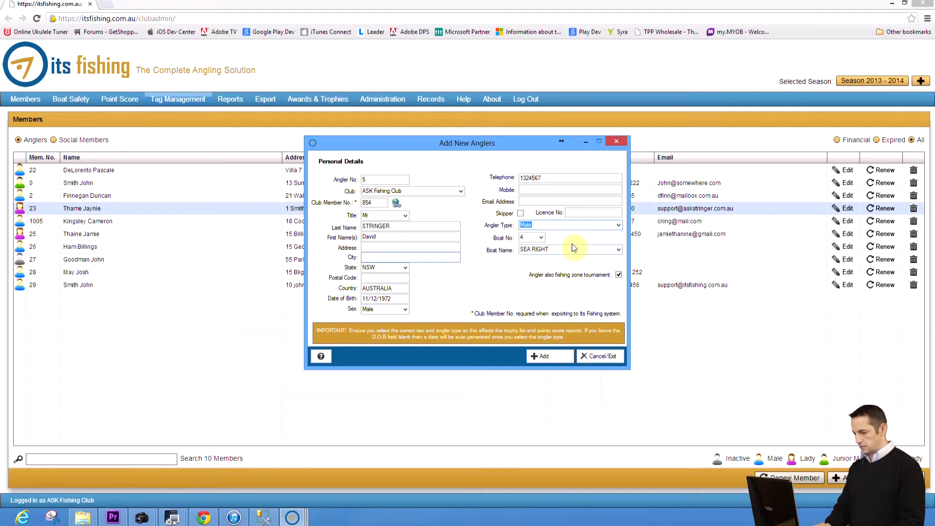
{"action": "left_click", "coordinate": [558, 356]}
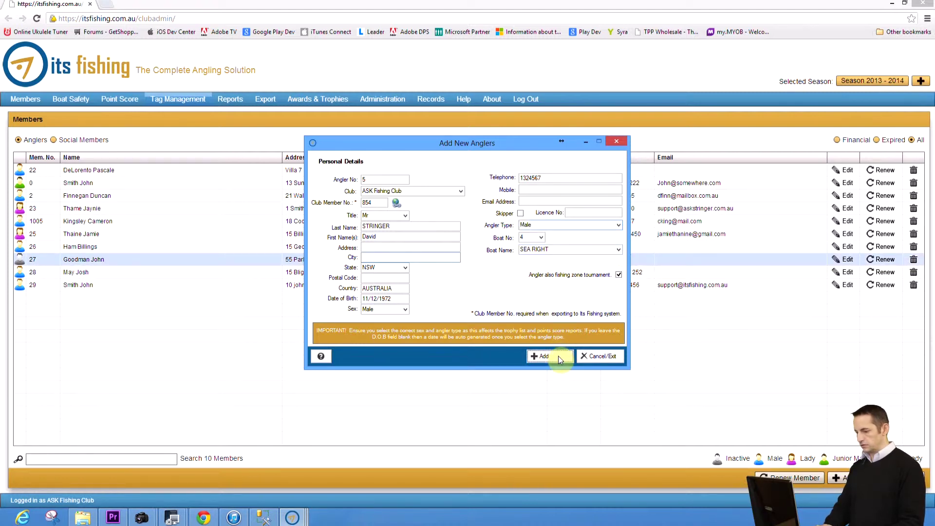
{"action": "left_click", "coordinate": [604, 357]}
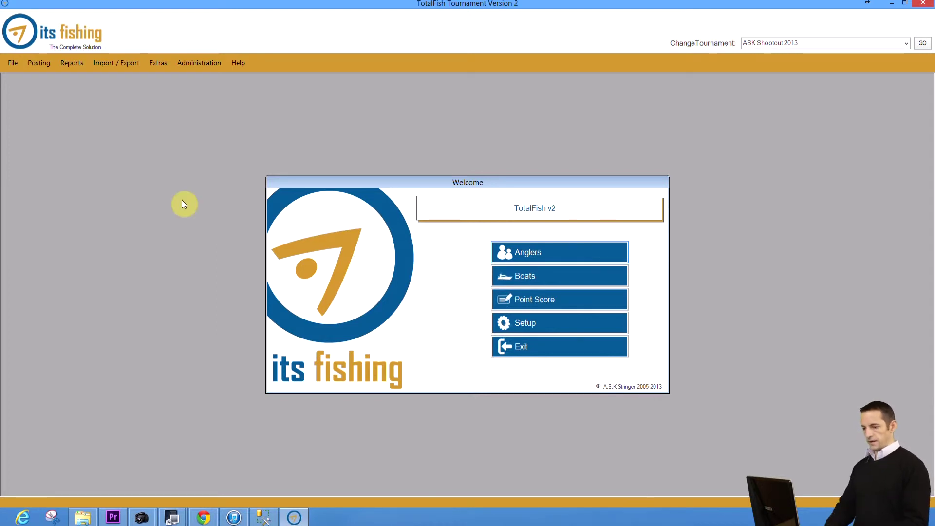
Step: Open the Posting menu
{"action": "left_click", "coordinate": [45, 66]}
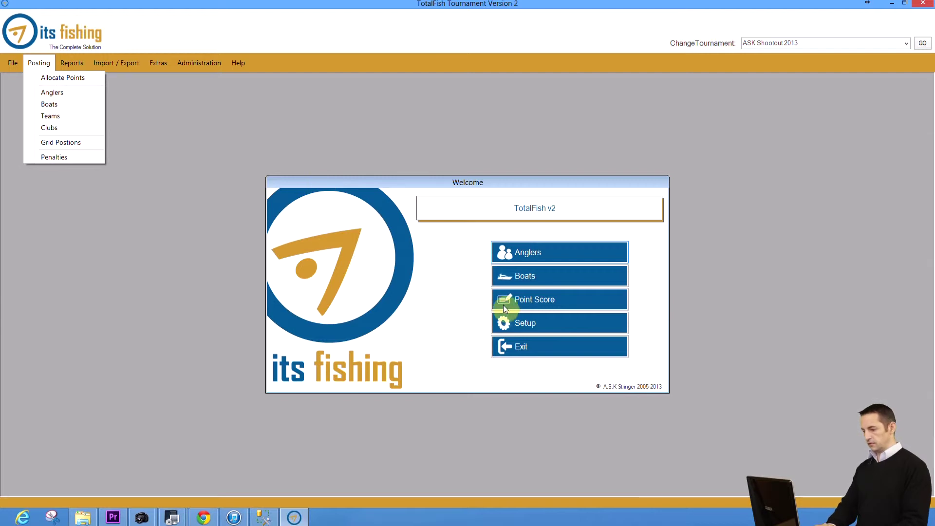
Step: Start a point-score catch in Allocate Points for angler 1 with species Marlin-Black
{"action": "left_click", "coordinate": [60, 82]}
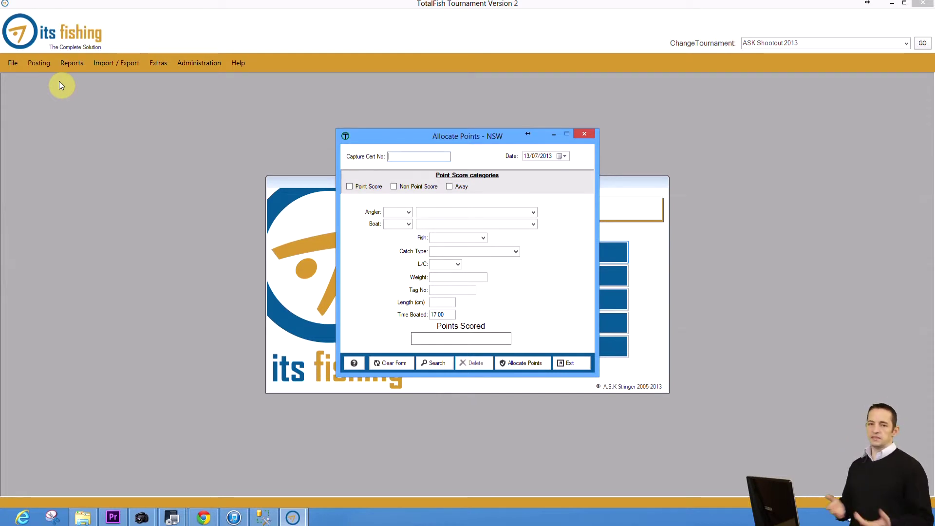
{"action": "key", "text": "Tab"}
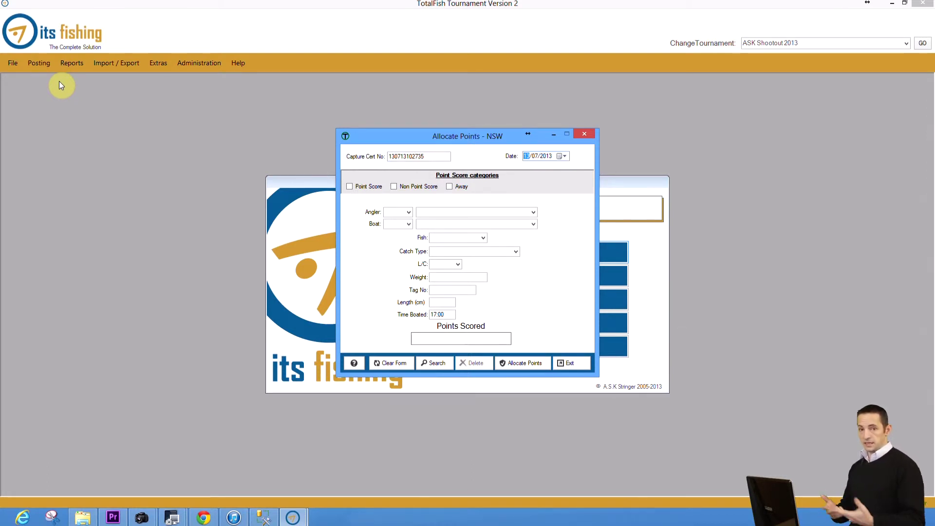
{"action": "key", "text": "Tab"}
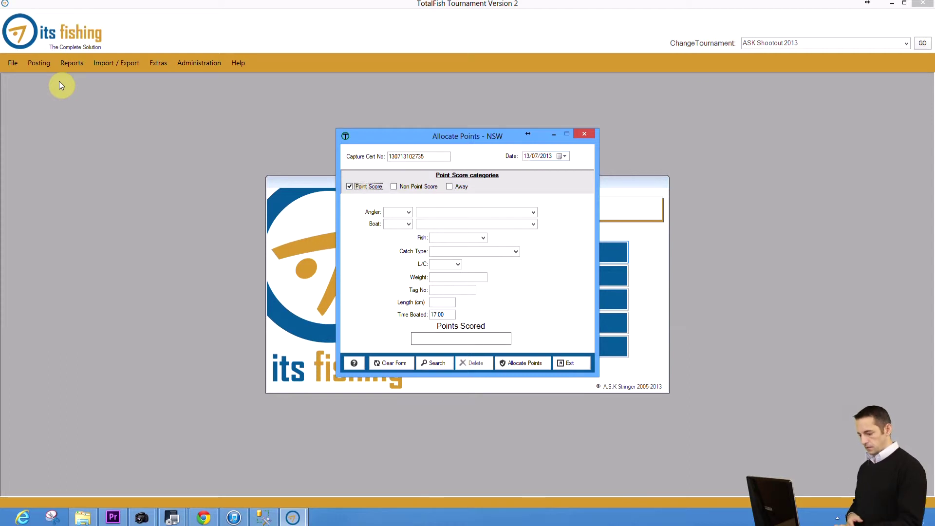
{"action": "key", "text": "Tab"}
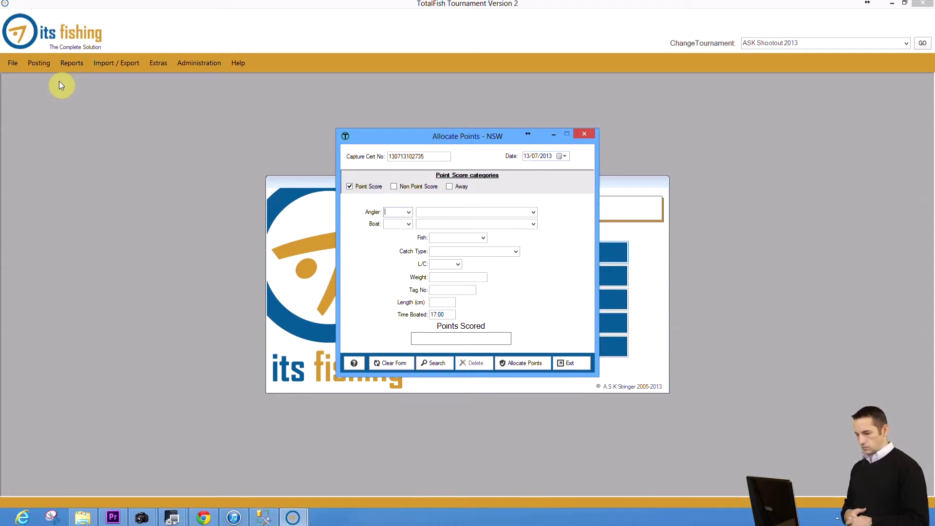
{"action": "type", "text": "1"}
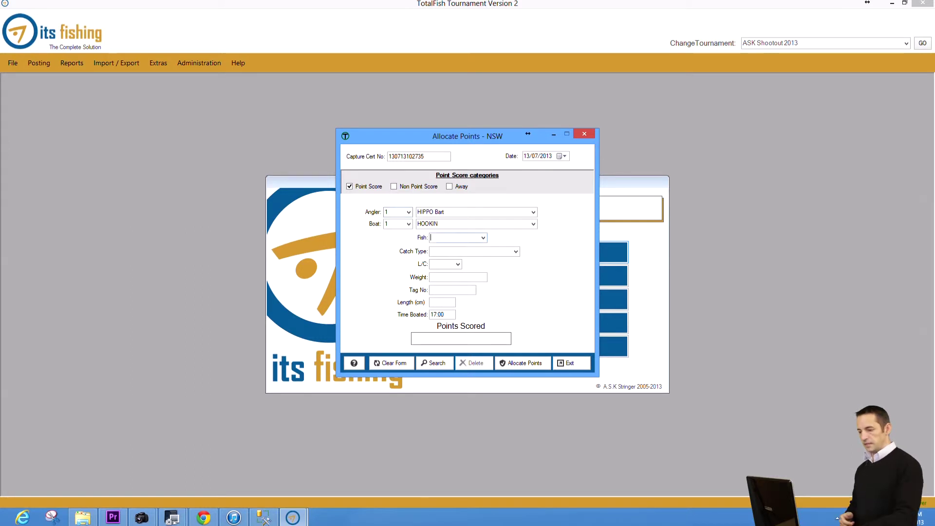
{"action": "type", "text": "M"}
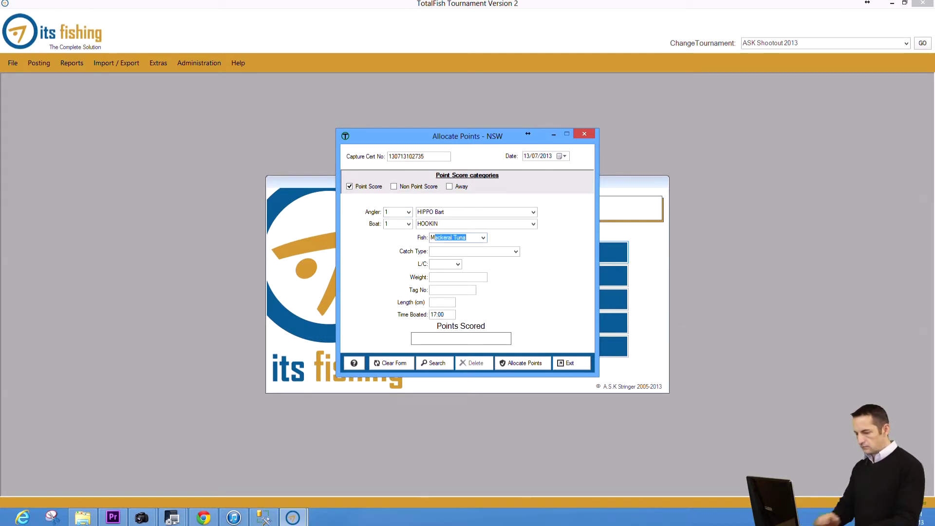
{"action": "type", "text": "arlin-Black"}
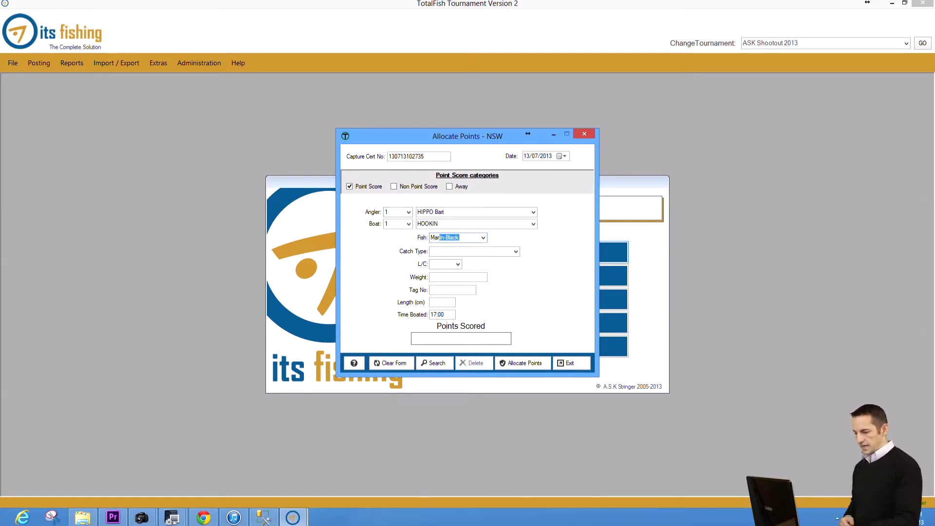
{"action": "key", "text": "Tab"}
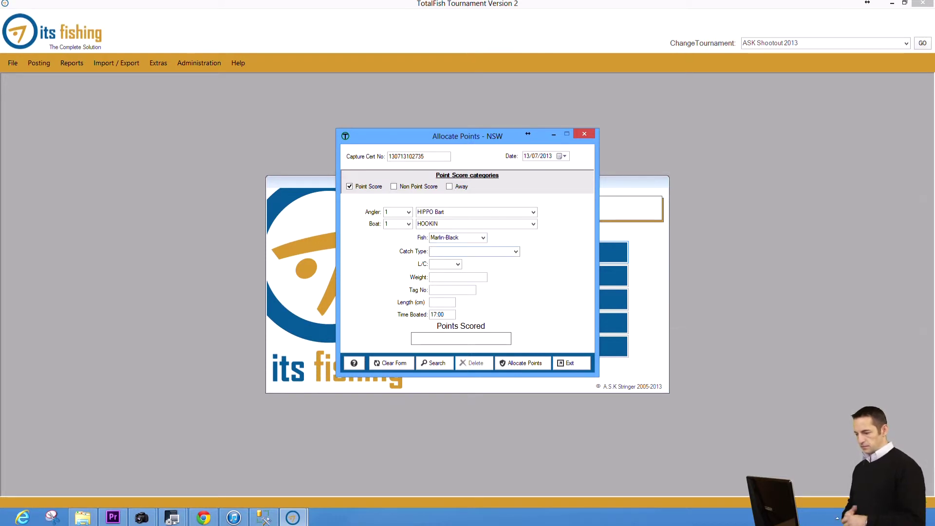
Step: Mark it Tag&Release, line class 15, tag B12345, boated 12.30, and save it
{"action": "type", "text": "Tag&Release"}
{"action": "key", "text": "Tab"}
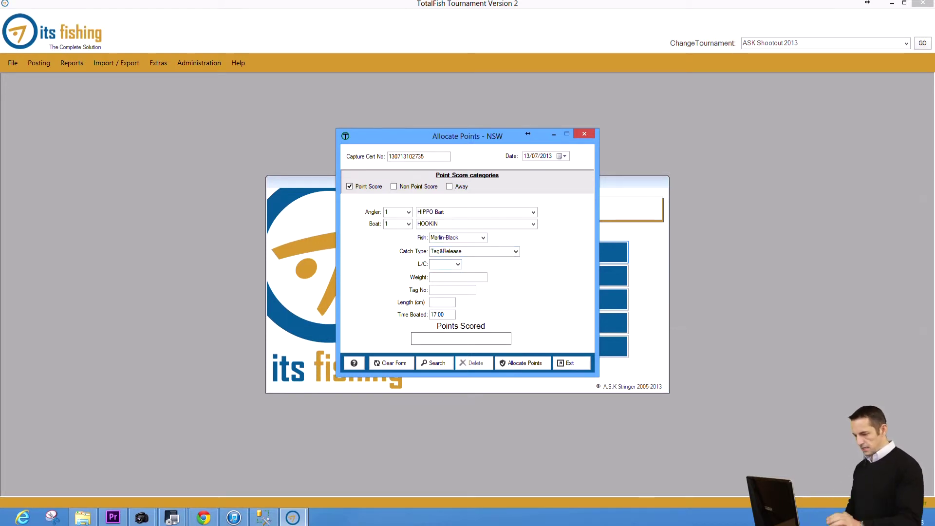
{"action": "type", "text": "15"}
{"action": "key", "text": "Tab"}
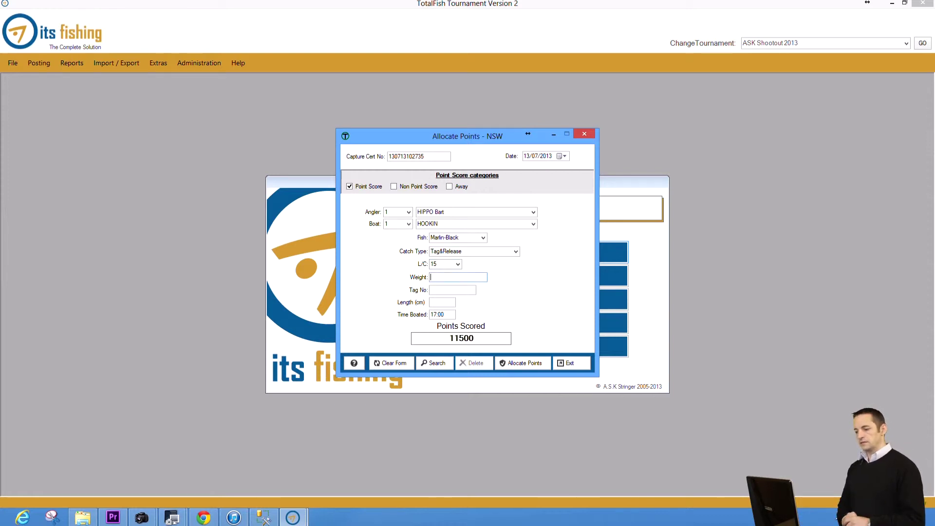
{"action": "key", "text": "Tab"}
{"action": "type", "text": "B"}
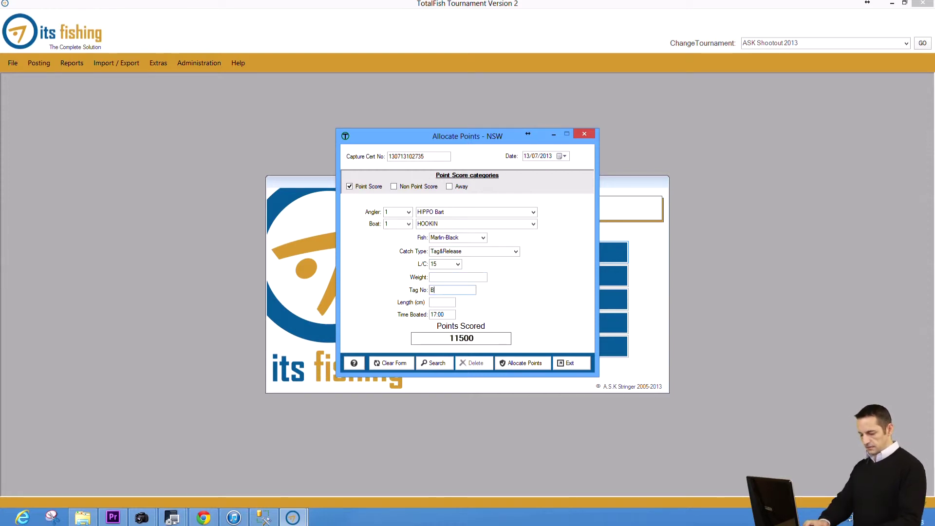
{"action": "type", "text": "12345"}
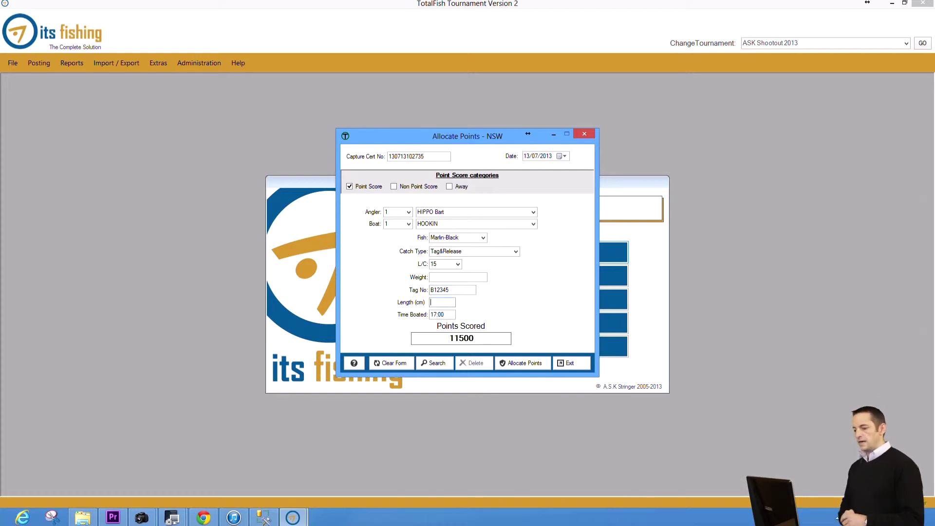
{"action": "key", "text": "Tab"}
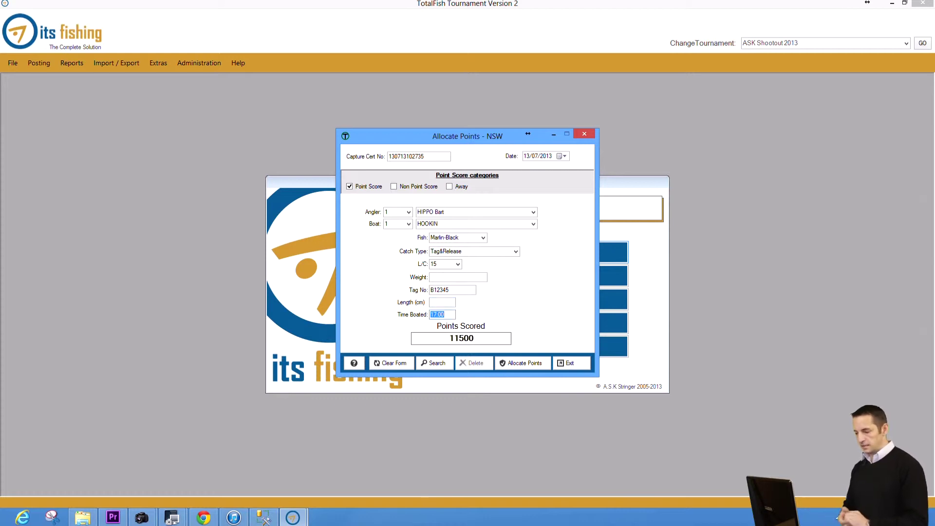
{"action": "type", "text": "12.30"}
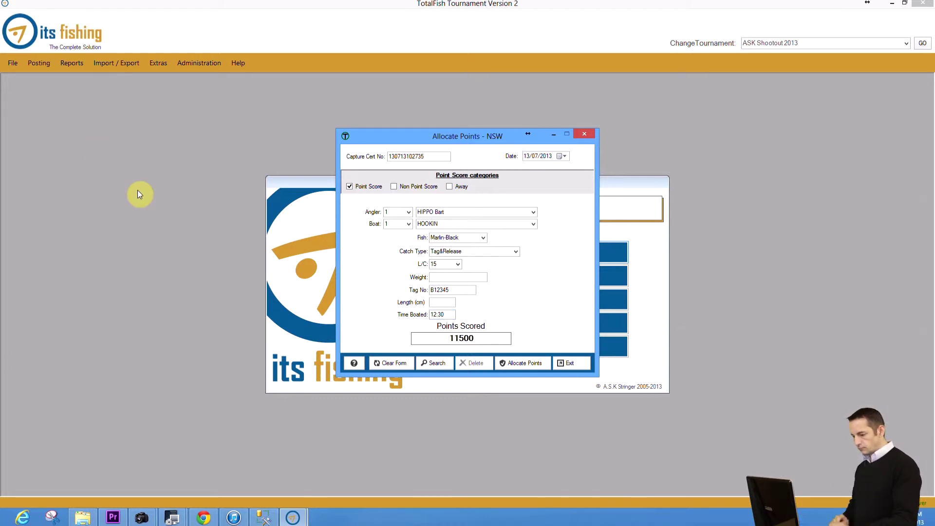
{"action": "left_click", "coordinate": [507, 366]}
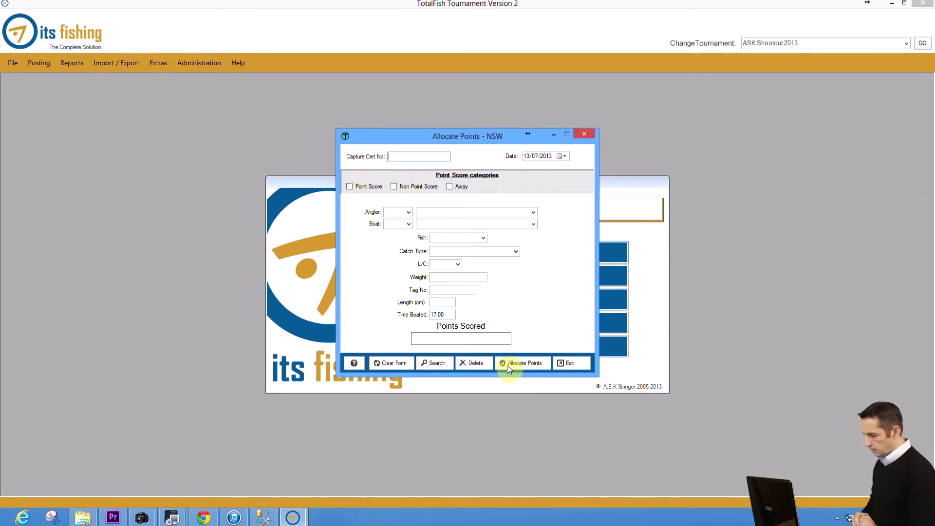
Step: Start a point-score catch for angler 2: Shark-Tiger, catch type Capture
{"action": "key", "text": "Tab"}
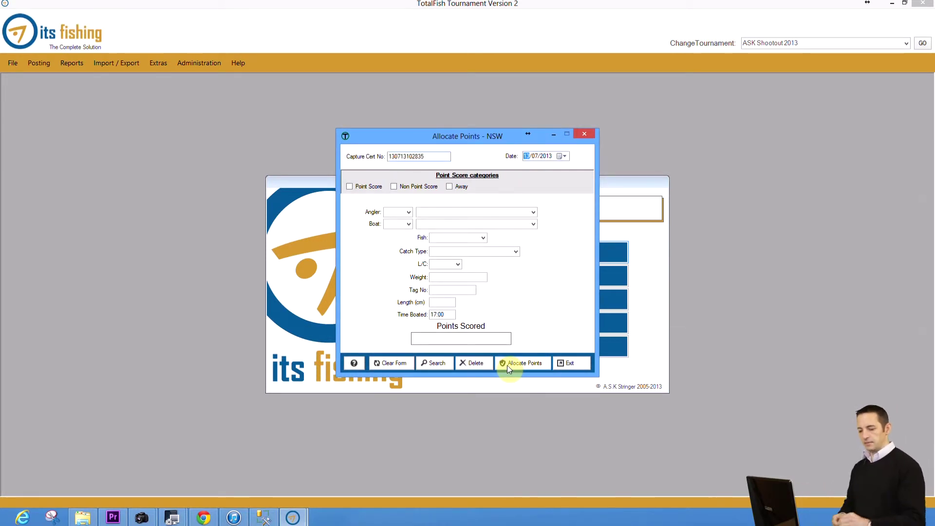
{"action": "key", "text": "Tab"}
{"action": "key", "text": "Tab"}
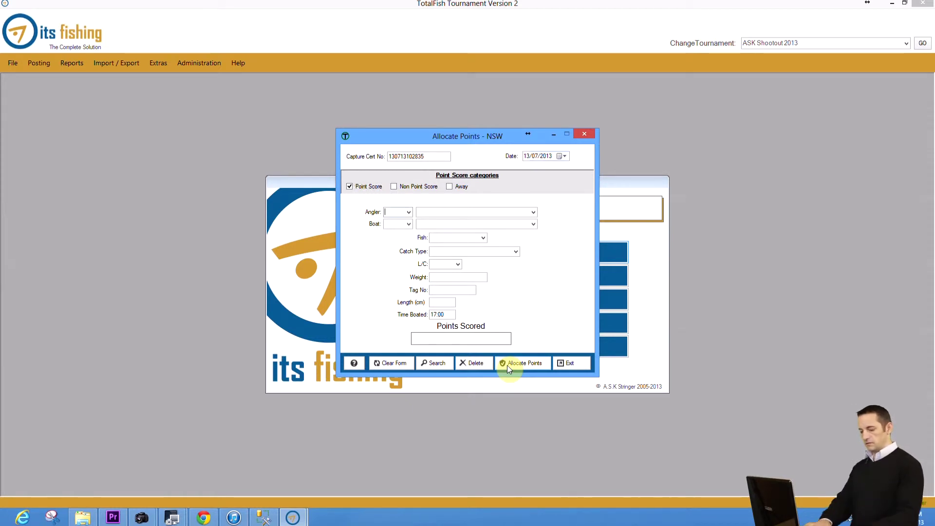
{"action": "type", "text": "2"}
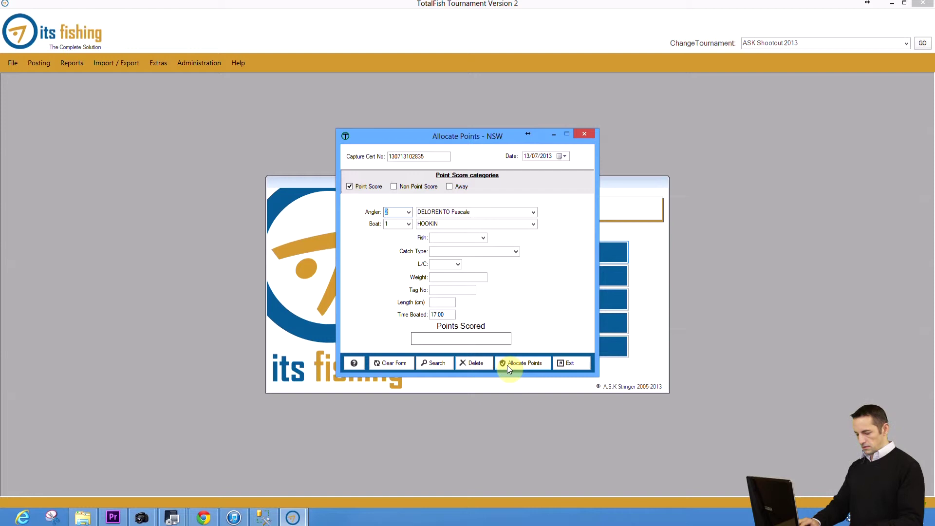
{"action": "key", "text": "Tab"}
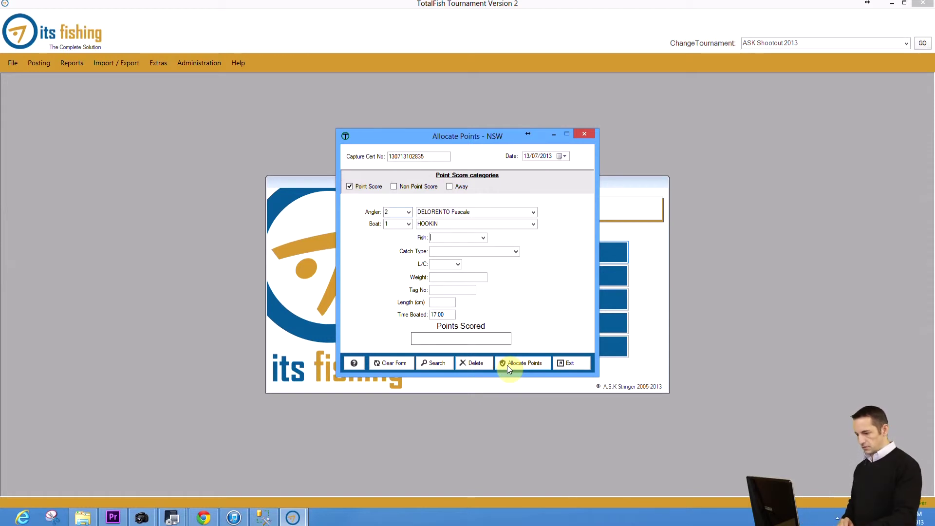
{"action": "type", "text": "Shar"}
{"action": "key", "text": "Down"}
{"action": "key", "text": "Down"}
{"action": "key", "text": "Down"}
{"action": "key", "text": "Down"}
{"action": "key", "text": "Down"}
{"action": "key", "text": "Down"}
{"action": "key", "text": "Down"}
{"action": "key", "text": "Tab"}
{"action": "type", "text": "C"}
{"action": "key", "text": "Tab"}
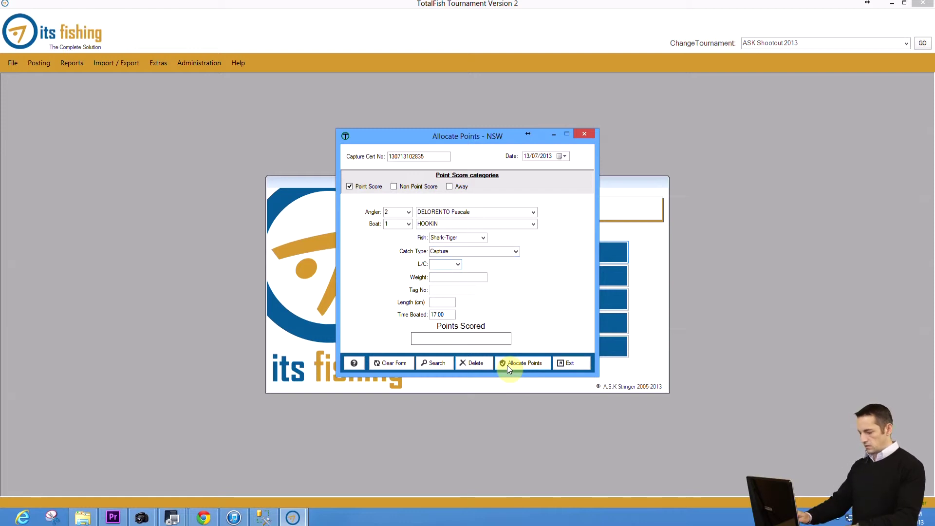
Step: Enter line class 24, weight 275, length 257 and time boated 13.00
{"action": "type", "text": "24"}
{"action": "key", "text": "Tab"}
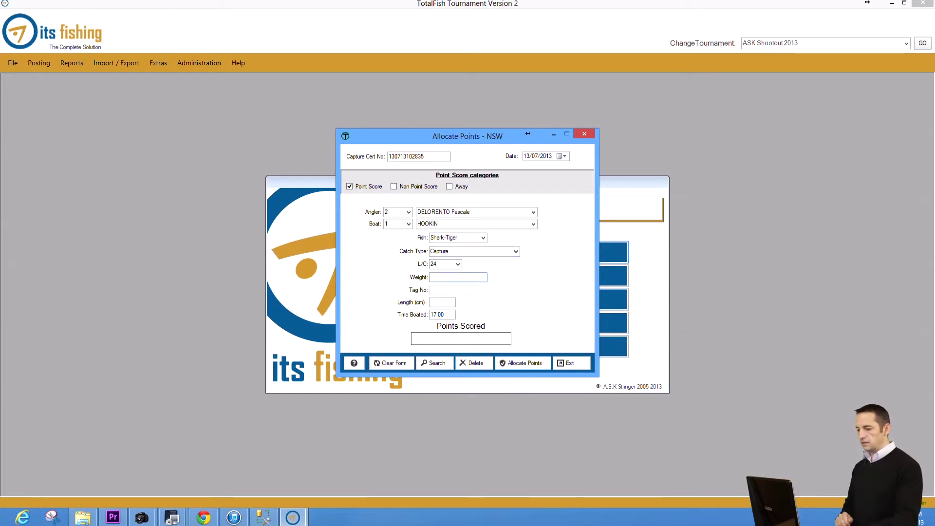
{"action": "type", "text": "275"}
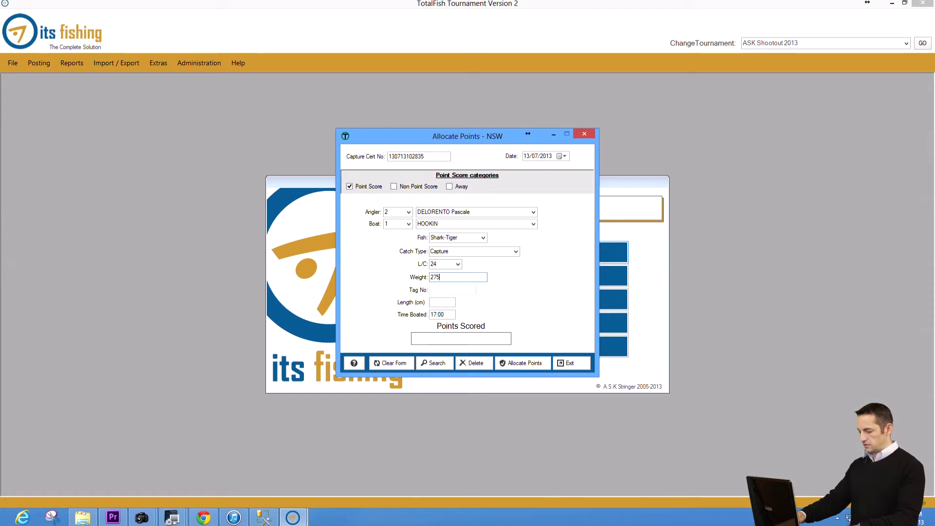
{"action": "key", "text": "Tab"}
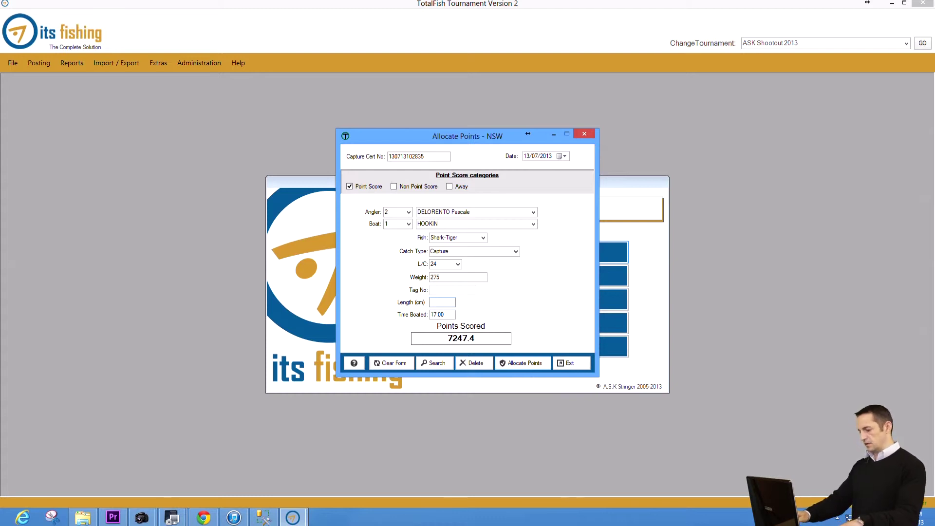
{"action": "type", "text": "25"}
{"action": "key", "text": "BackSpace"}
{"action": "type", "text": "57"}
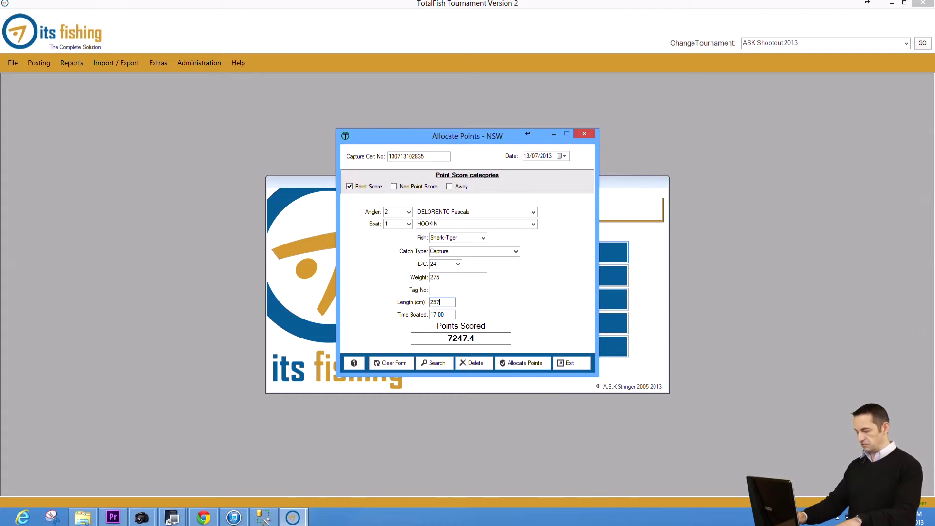
{"action": "key", "text": "Tab"}
{"action": "type", "text": "13.00"}
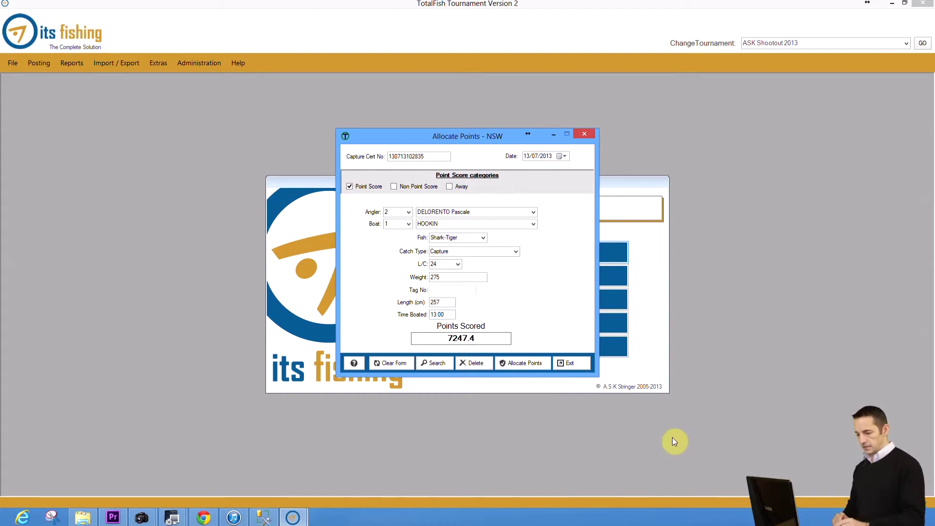
Step: Save the Shark-Tiger catch, then enter the next certificate number and select angler 3
{"action": "left_click", "coordinate": [524, 363]}
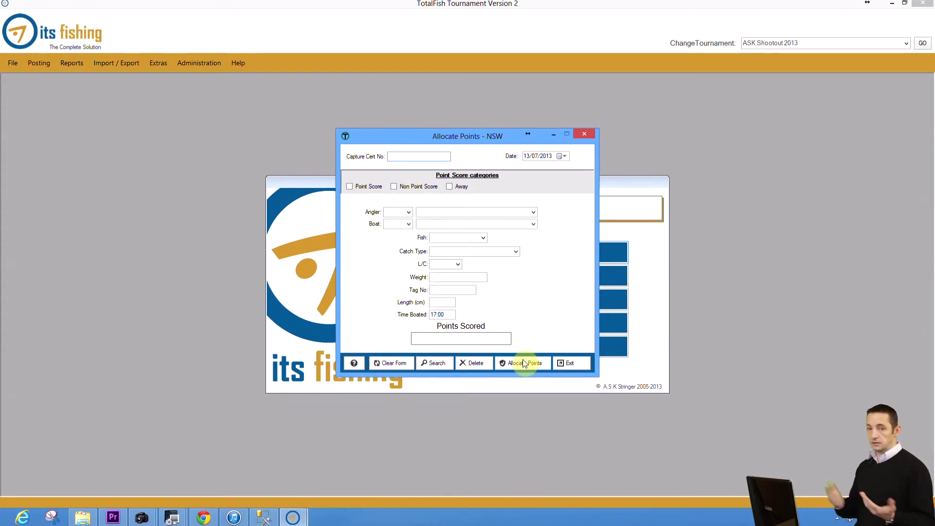
{"action": "type", "text": "130713102928"}
{"action": "key", "text": "Return"}
{"action": "type", "text": "1"}
{"action": "key", "text": "Down"}
{"action": "key", "text": "Down"}
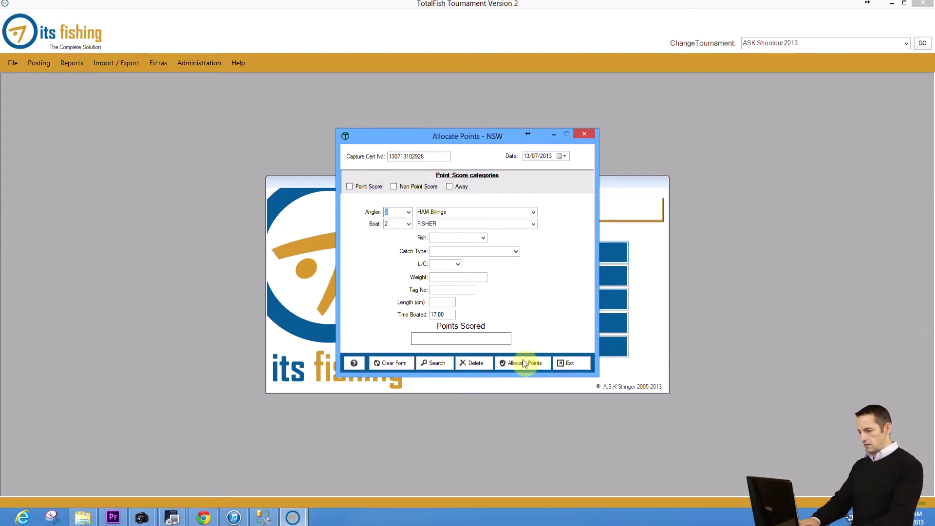
{"action": "key", "text": "Return"}
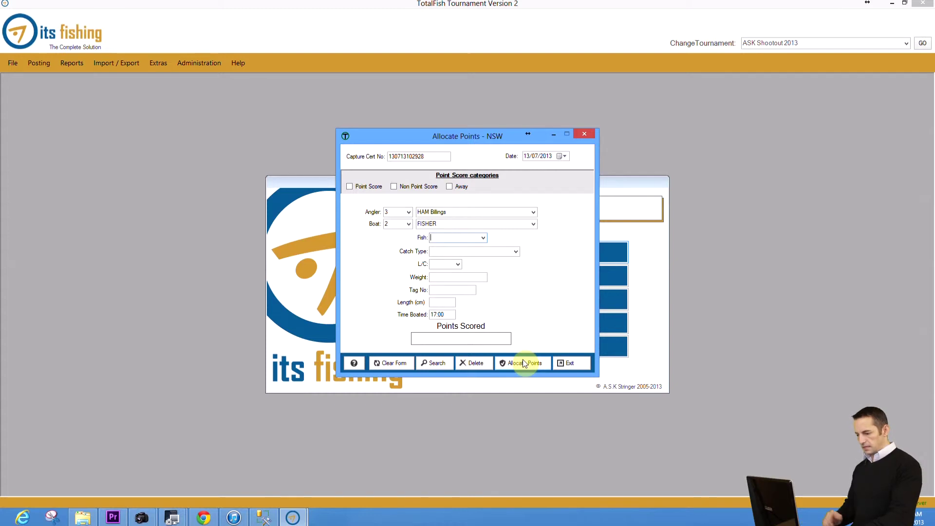
Step: Record a Tuna-Yellowfin Tag&Release, line class 10, tag S12345, boated 14.55, and save it
{"action": "type", "text": "Tu"}
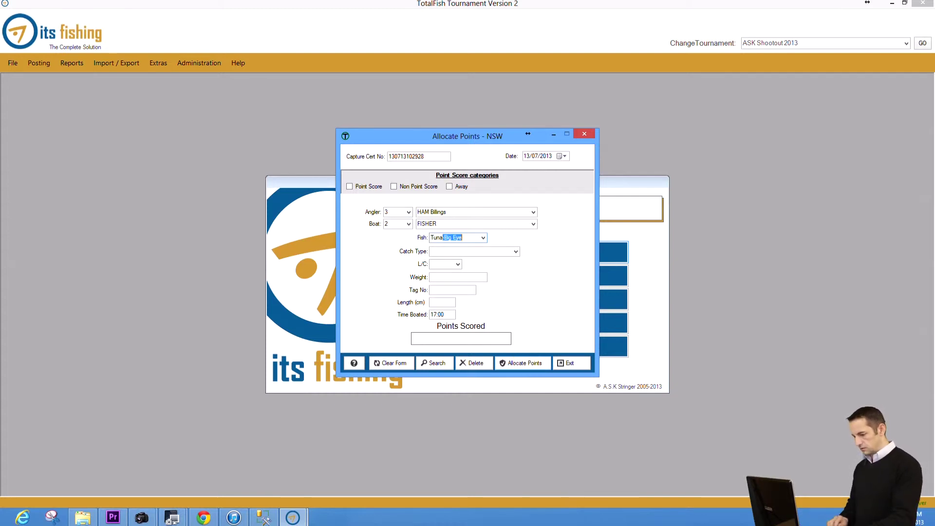
{"action": "type", "text": "na"}
{"action": "key", "text": "Down"}
{"action": "key", "text": "Down"}
{"action": "key", "text": "Down"}
{"action": "key", "text": "Down"}
{"action": "key", "text": "Down"}
{"action": "key", "text": "Down"}
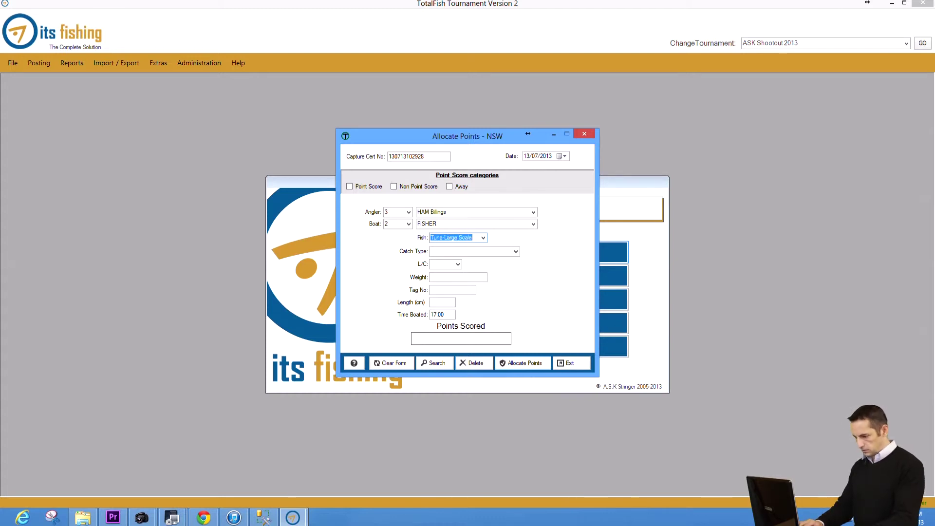
{"action": "left_click", "coordinate": [430, 251]}
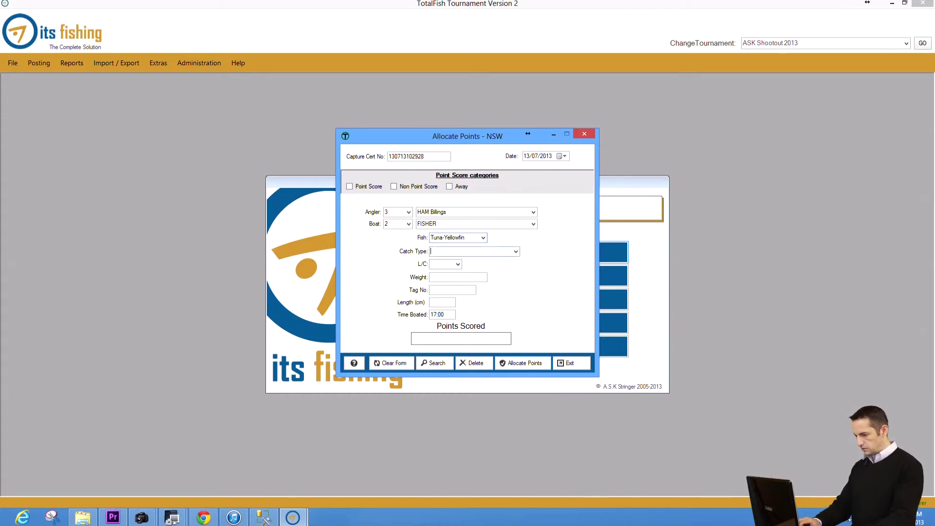
{"action": "type", "text": "t"}
{"action": "key", "text": "Tab"}
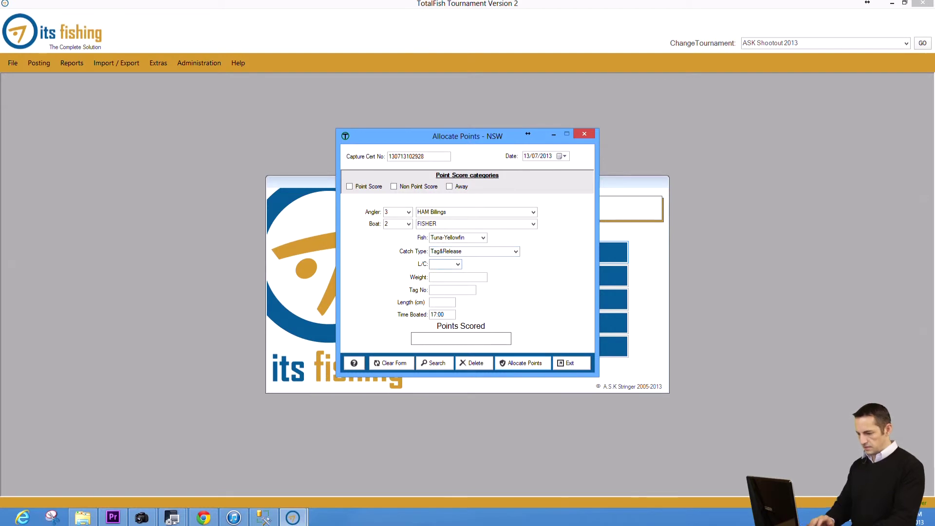
{"action": "type", "text": "10"}
{"action": "key", "text": "Tab"}
{"action": "key", "text": "Tab"}
{"action": "type", "text": "S12345"}
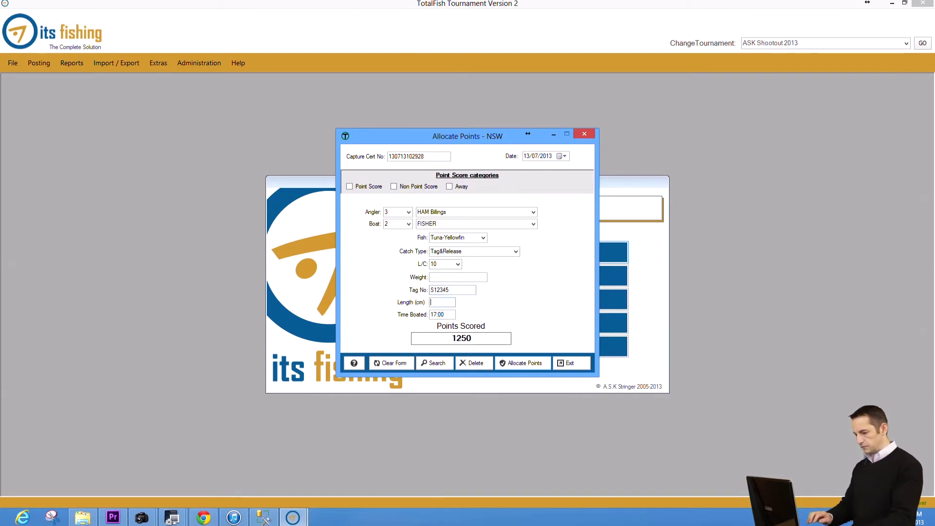
{"action": "key", "text": "Tab"}
{"action": "type", "text": "14.55"}
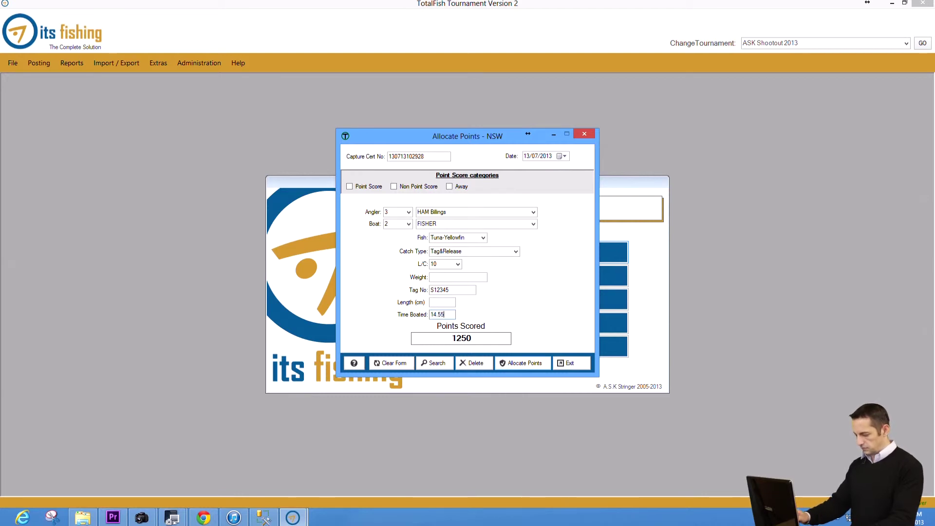
{"action": "left_click", "coordinate": [531, 363]}
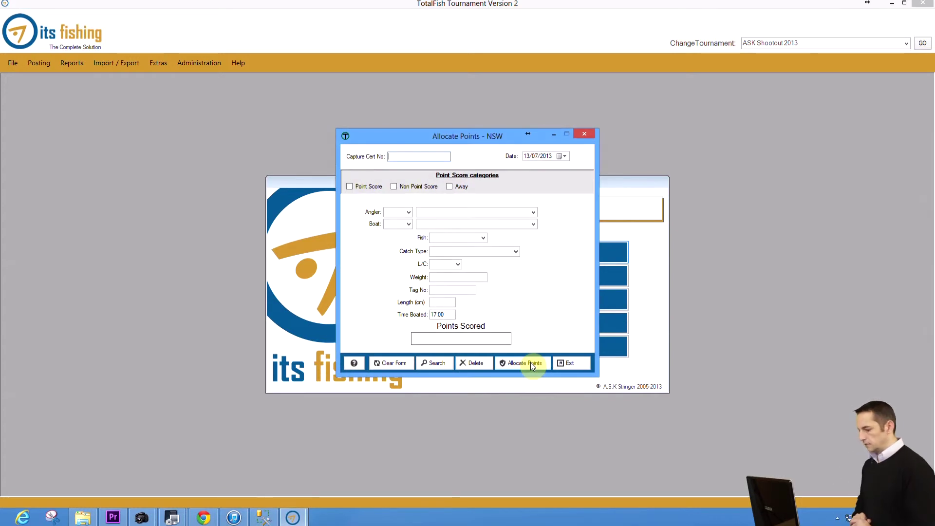
Step: Search the recorded catches and open angler 2's Shark-Tiger entry for editing
{"action": "type", "text": "130713103001"}
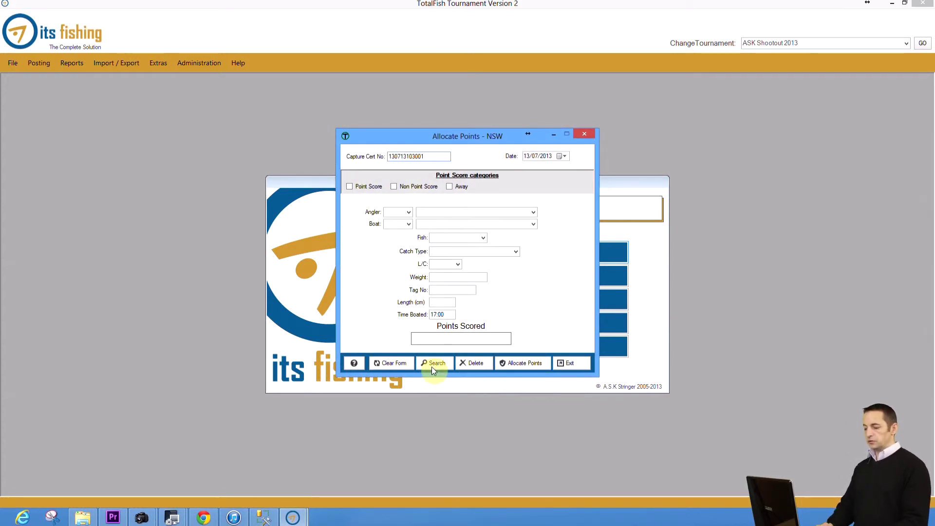
{"action": "left_click", "coordinate": [433, 368]}
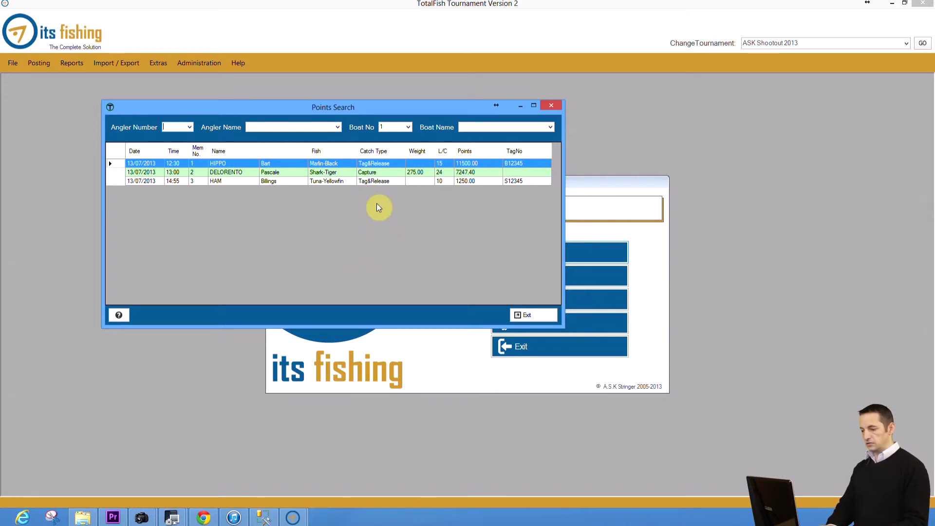
{"action": "double_click", "coordinate": [376, 173]}
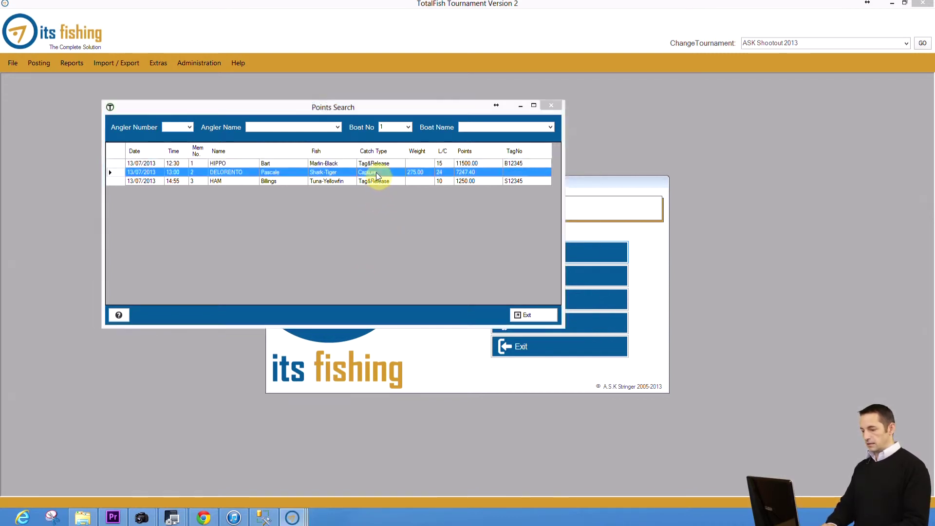
Step: Change the shark's weight to 276.00, save it, and close the point allocation form
{"action": "left_click", "coordinate": [462, 278]}
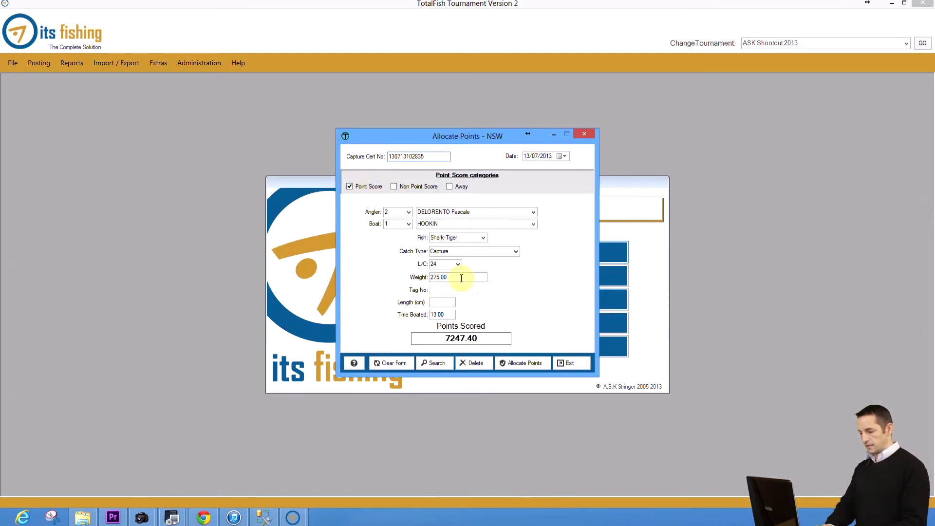
{"action": "key", "text": "BackSpace"}
{"action": "key", "text": "BackSpace"}
{"action": "key", "text": "BackSpace"}
{"action": "key", "text": "BackSpace"}
{"action": "type", "text": "6"}
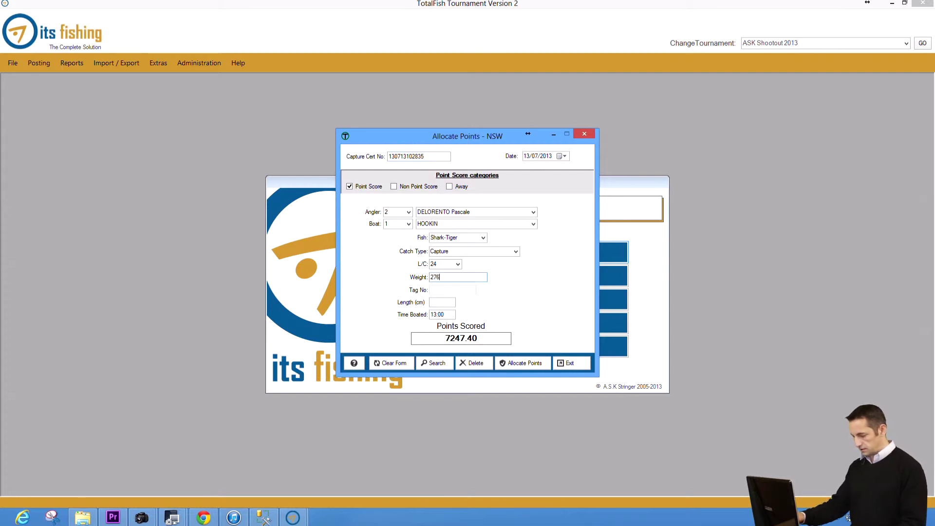
{"action": "type", "text": ".00"}
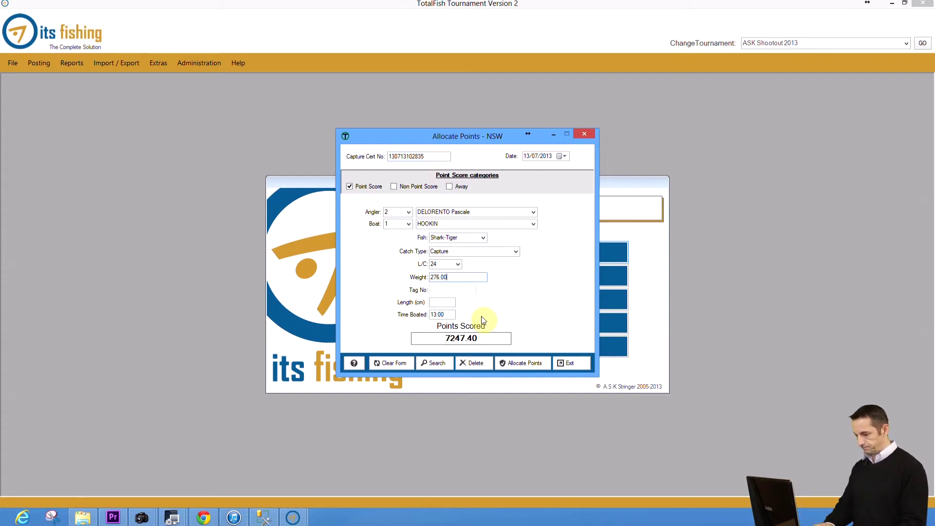
{"action": "left_click", "coordinate": [516, 363]}
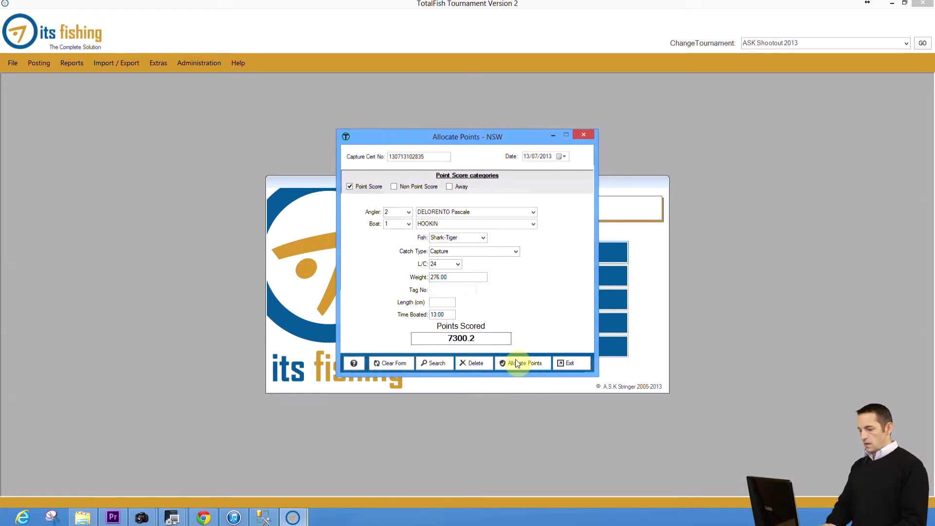
{"action": "left_click", "coordinate": [567, 365]}
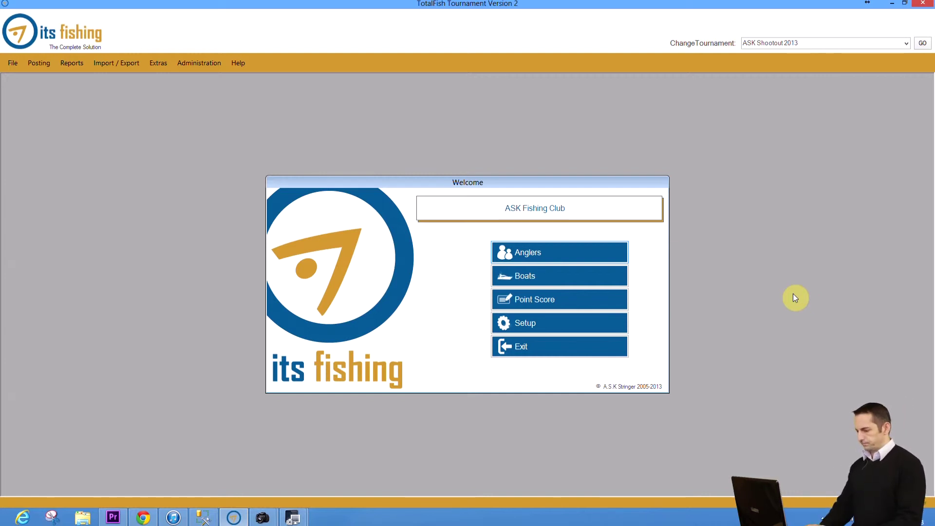
{"action": "left_click", "coordinate": [193, 63]}
Step: Open the Trophies list and add a trophy named 'Champion Angler Tag & Release'
{"action": "left_click", "coordinate": [229, 97]}
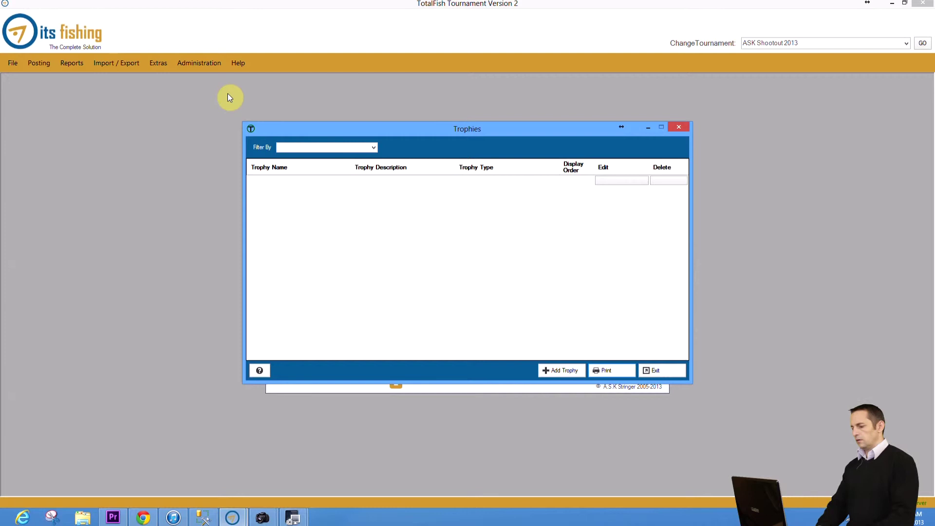
{"action": "left_click", "coordinate": [565, 373]}
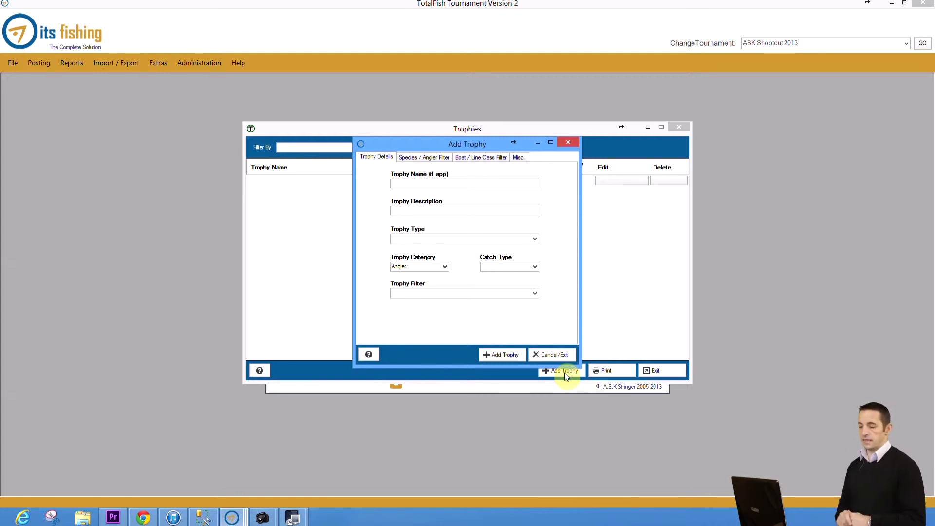
{"action": "left_click", "coordinate": [432, 183]}
{"action": "type", "text": "Champion T"}
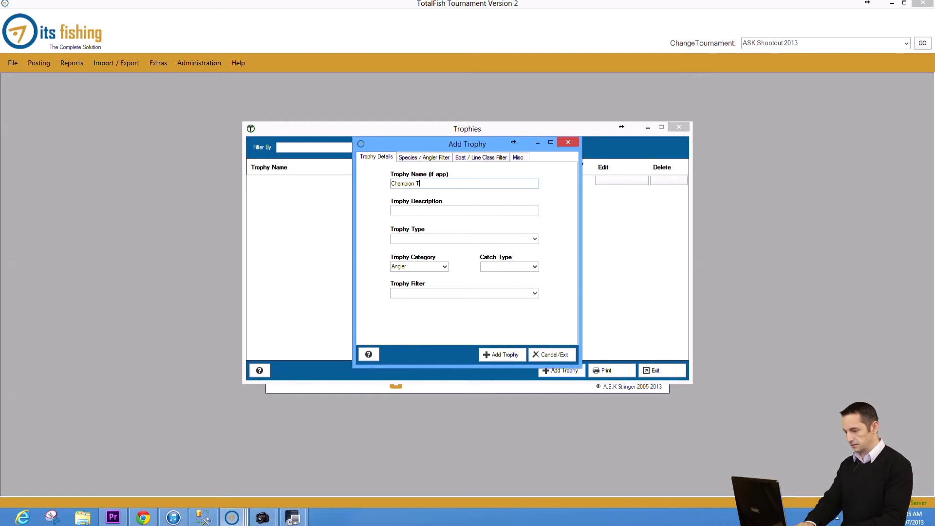
{"action": "type", "text": "a"}
{"action": "key", "text": "BackSpace"}
{"action": "key", "text": "BackSpace"}
{"action": "type", "text": "Angler"}
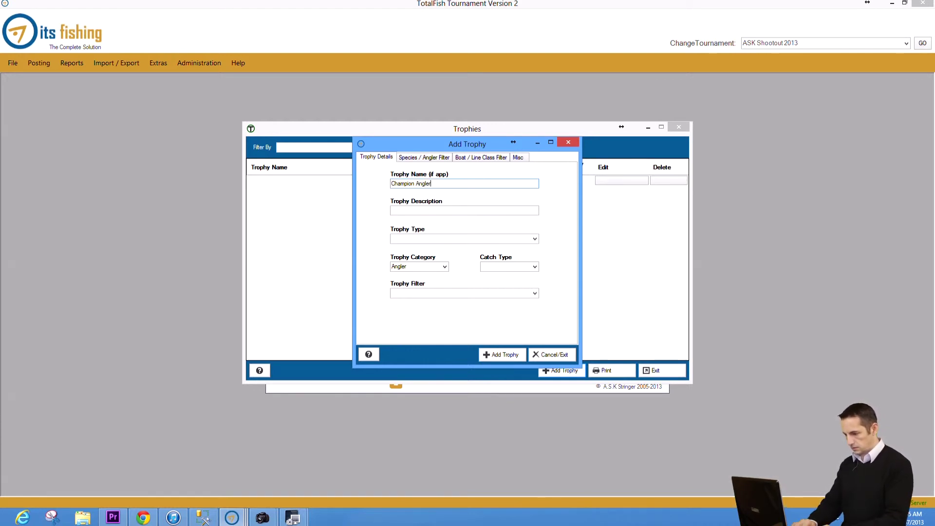
{"action": "type", "text": " Tag"}
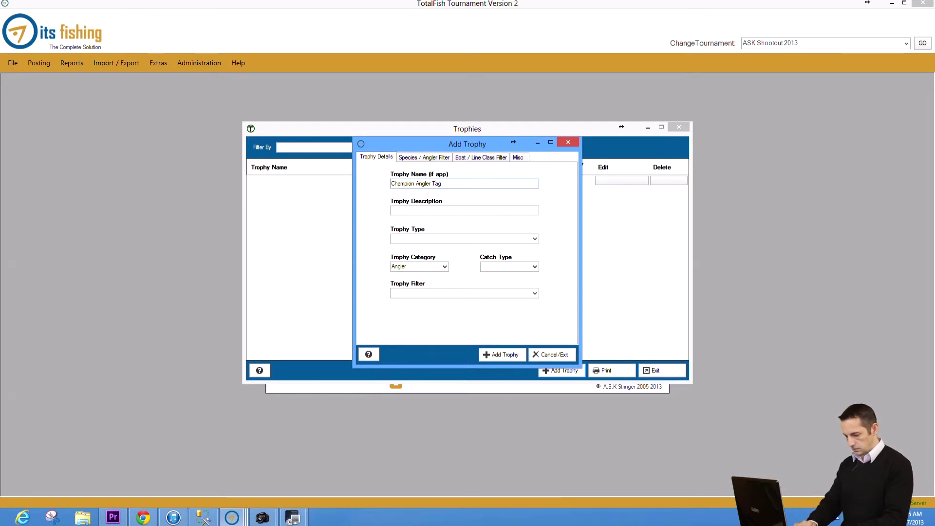
{"action": "type", "text": " & Release"}
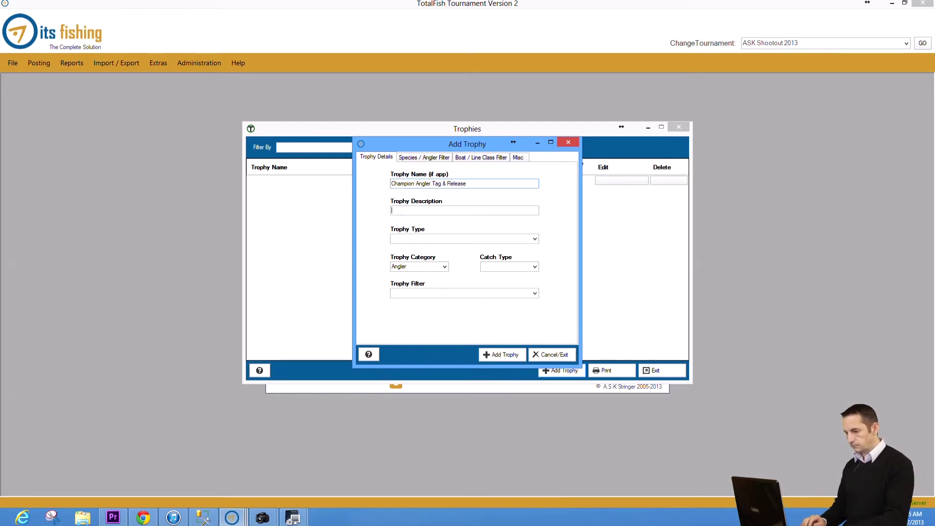
Step: Describe it as 'Highest Point Scoring Adult Angler Tag & Release' and browse the trophy types
{"action": "key", "text": "Tab"}
{"action": "type", "text": "Hig"}
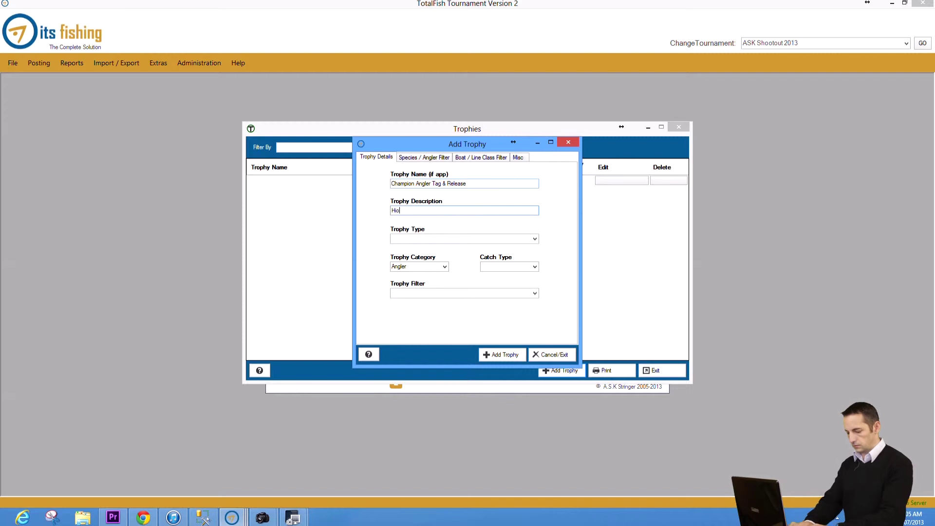
{"action": "key", "text": "BackSpace"}
{"action": "key", "text": "BackSpace"}
{"action": "key", "text": "BackSpace"}
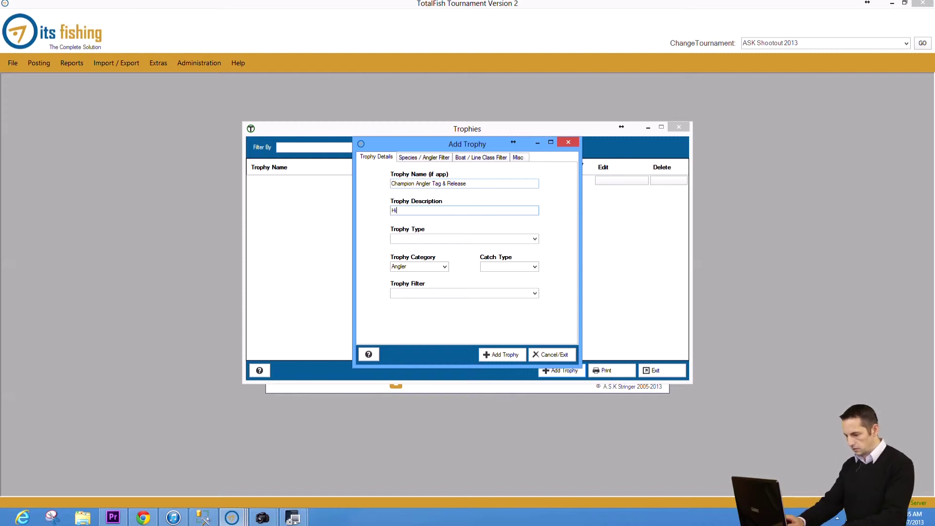
{"action": "type", "text": "ghest Point Scoring Adult "}
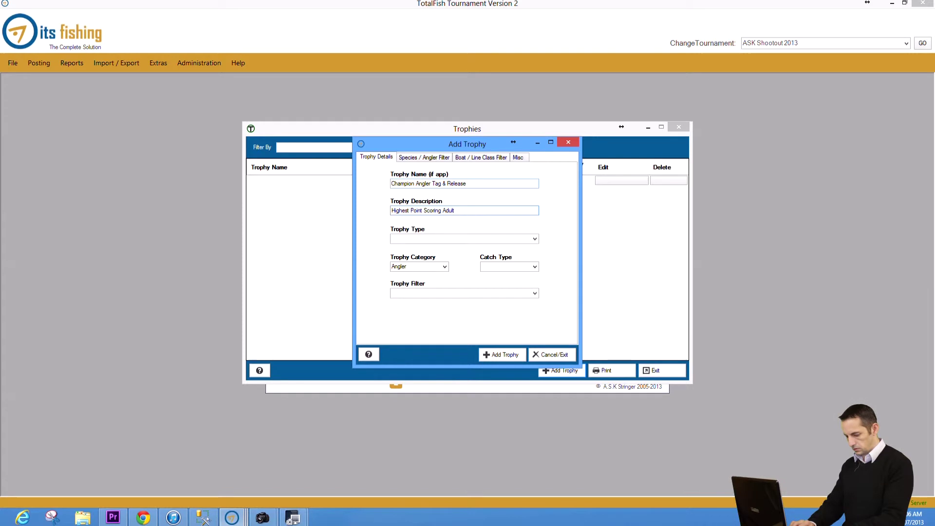
{"action": "type", "text": "Angler T"}
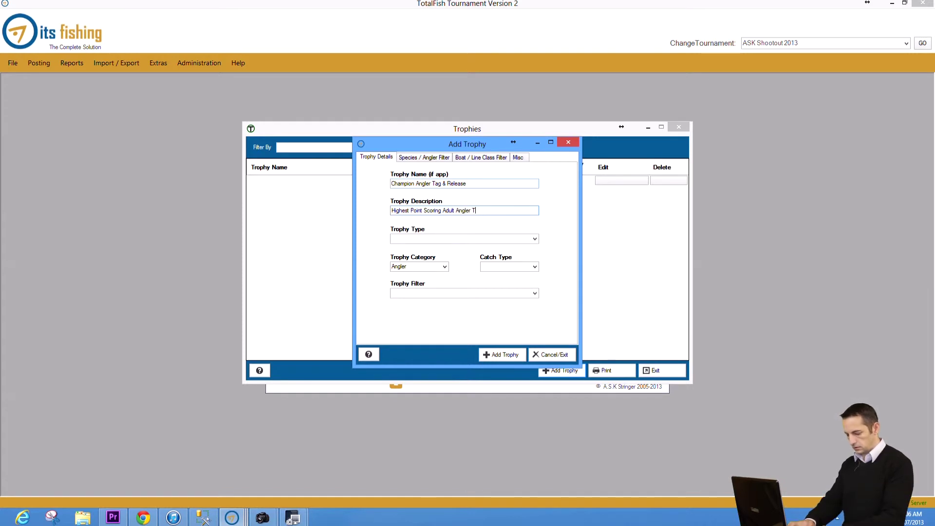
{"action": "type", "text": "ag & Re"}
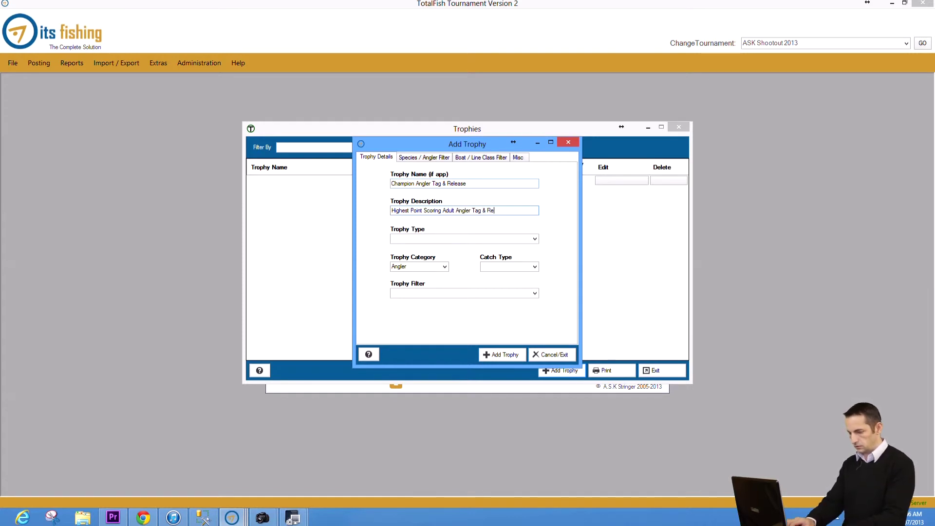
{"action": "type", "text": "lease"}
{"action": "key", "text": "Tab"}
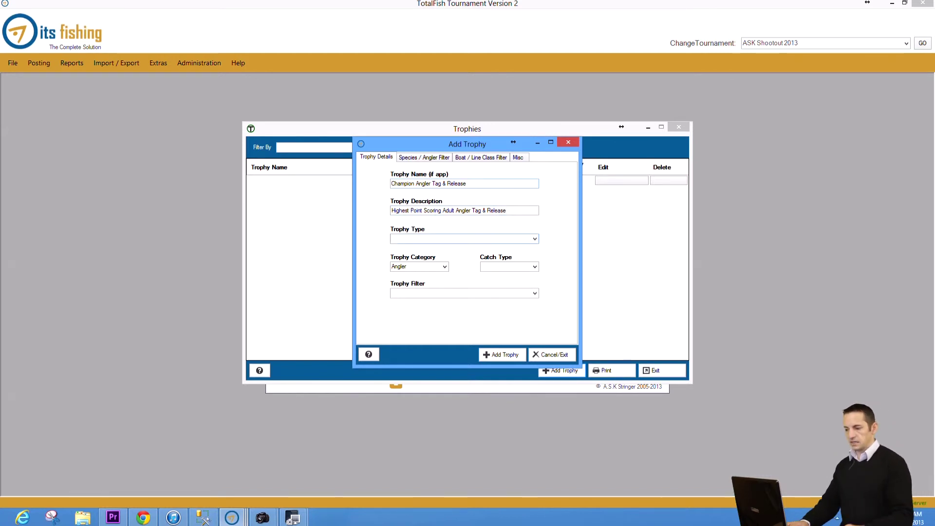
{"action": "key", "text": "Down"}
{"action": "key", "text": "Up"}
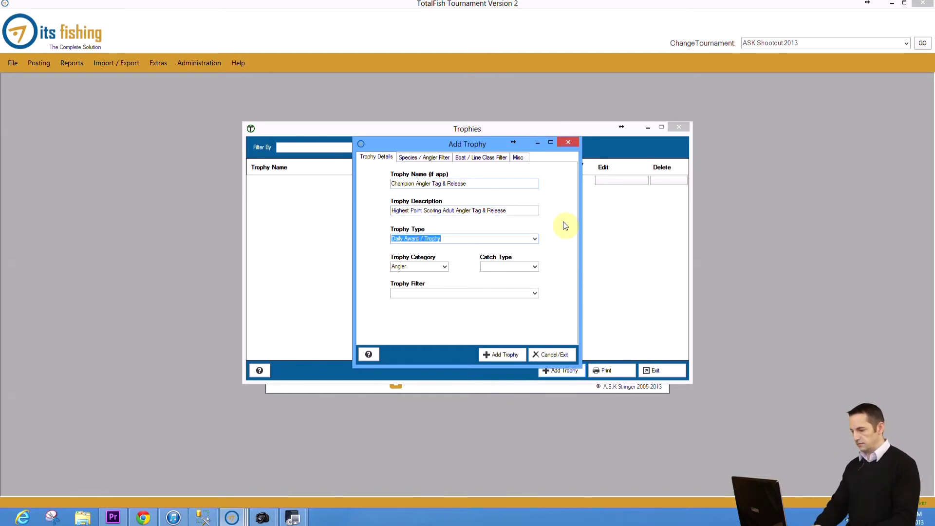
Step: Set Trophy Type Tournament Award/Trophy, Catch Type Tag&Release, and filter Highest Point Score Total
{"action": "left_click", "coordinate": [535, 240]}
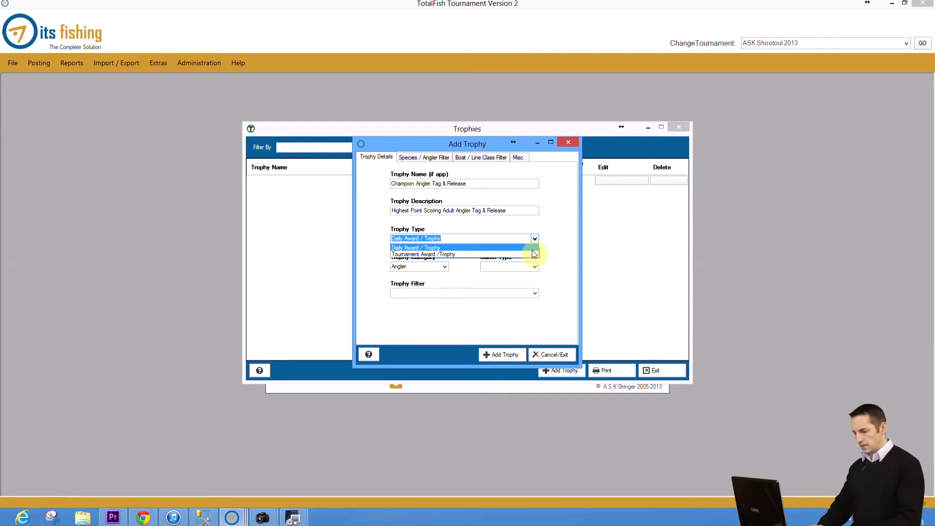
{"action": "left_click", "coordinate": [532, 254]}
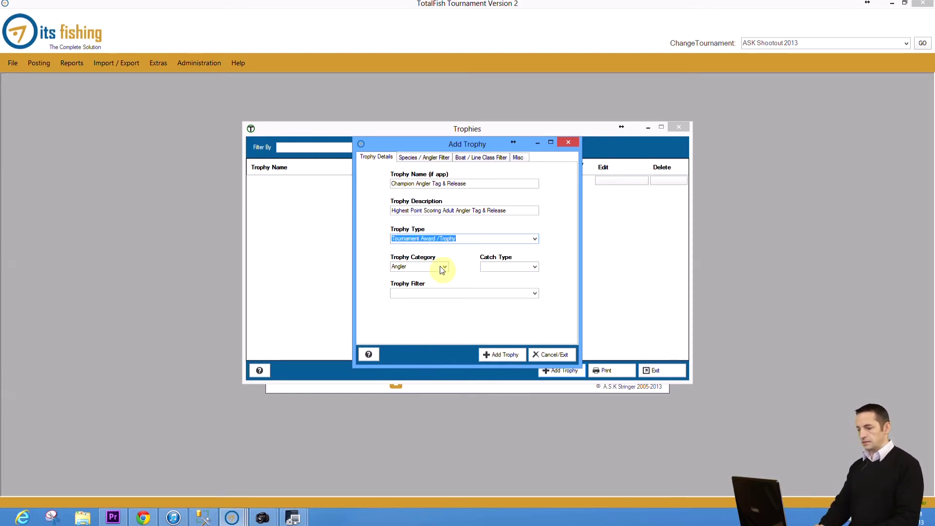
{"action": "left_click", "coordinate": [535, 269]}
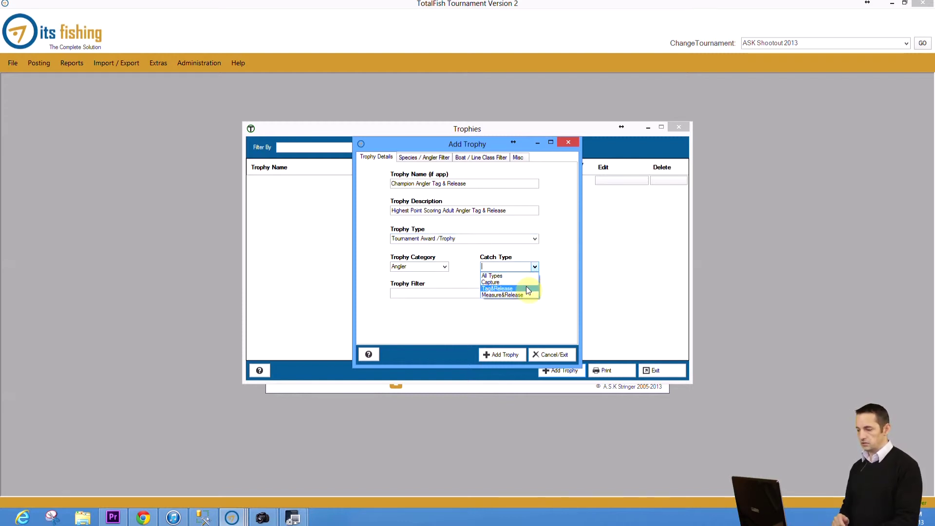
{"action": "left_click", "coordinate": [528, 290]}
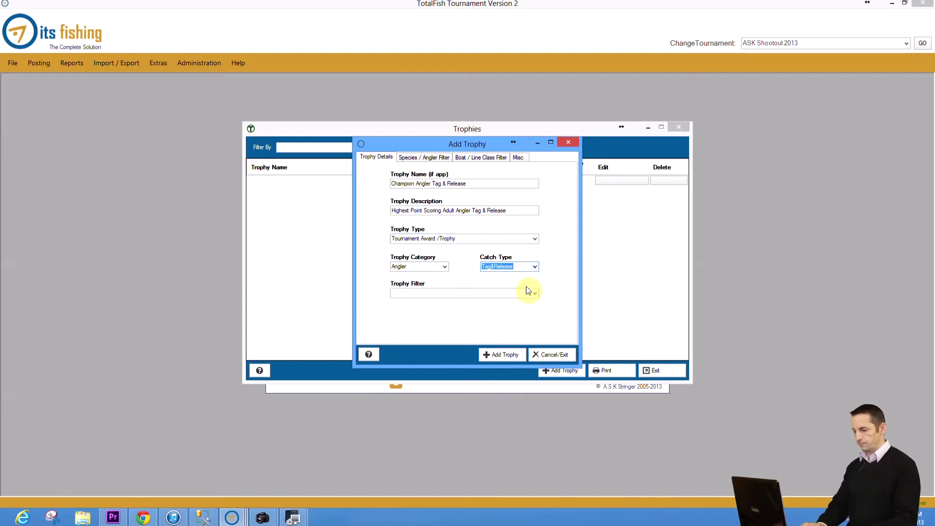
{"action": "left_click", "coordinate": [535, 295]}
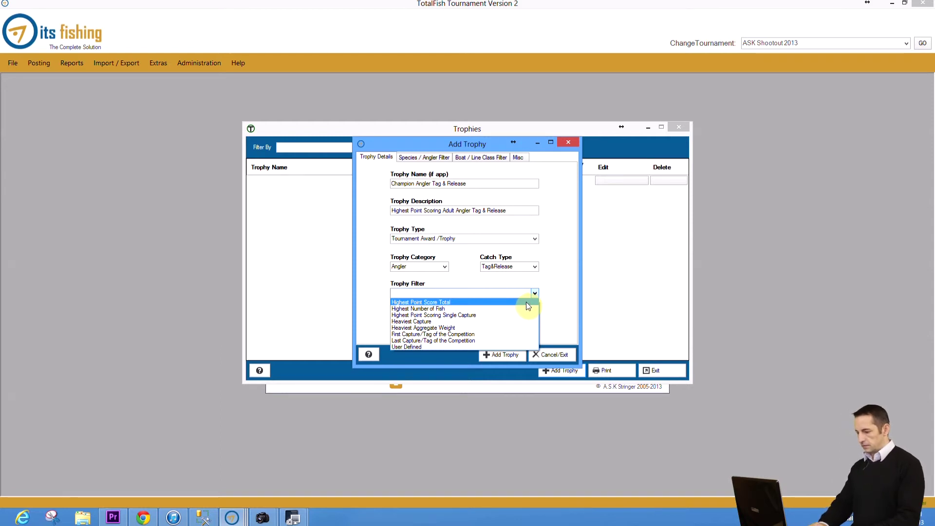
{"action": "left_click", "coordinate": [525, 302]}
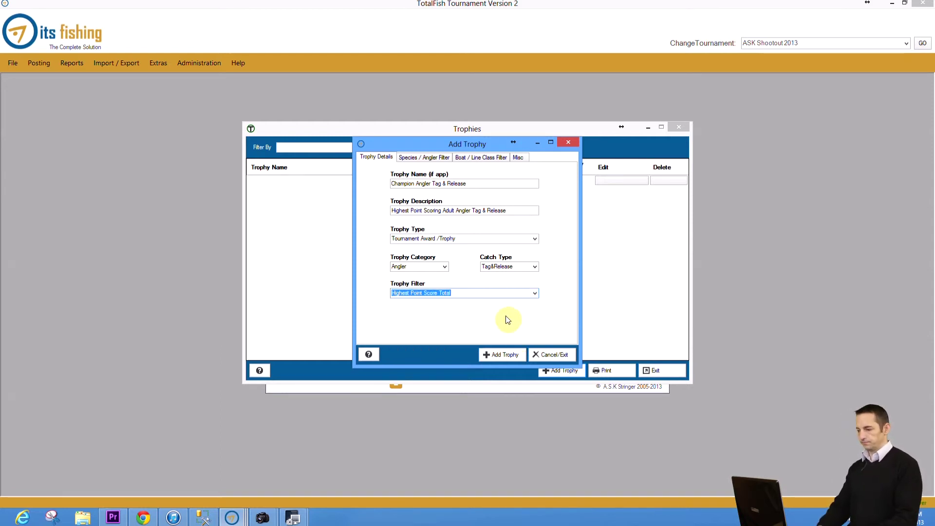
{"action": "left_click", "coordinate": [432, 159]}
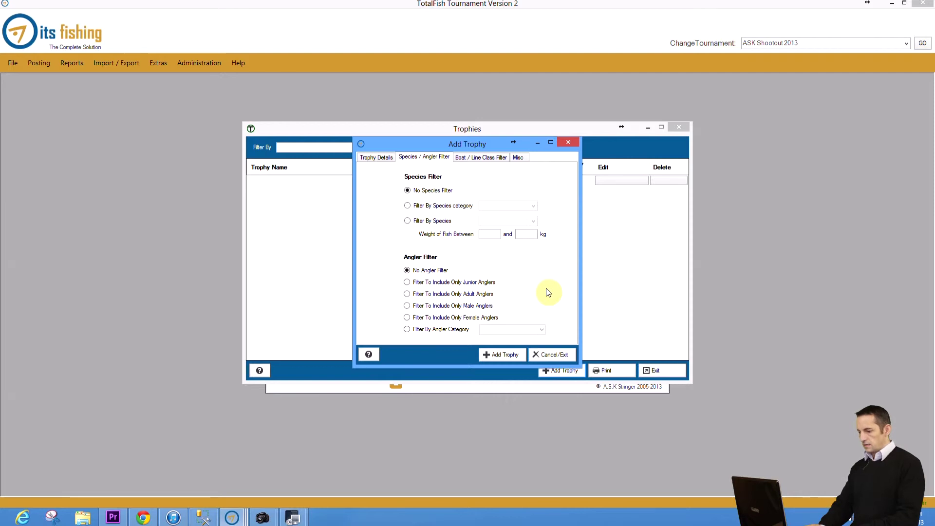
Step: Limit the trophy to adult anglers, keep Position Winner, and add it to the Trophies list
{"action": "left_click", "coordinate": [408, 298]}
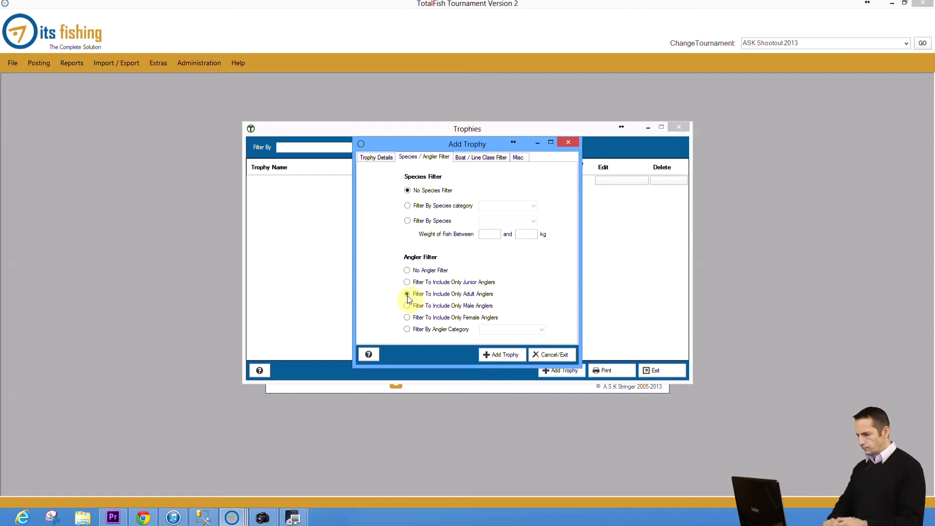
{"action": "left_click", "coordinate": [483, 159]}
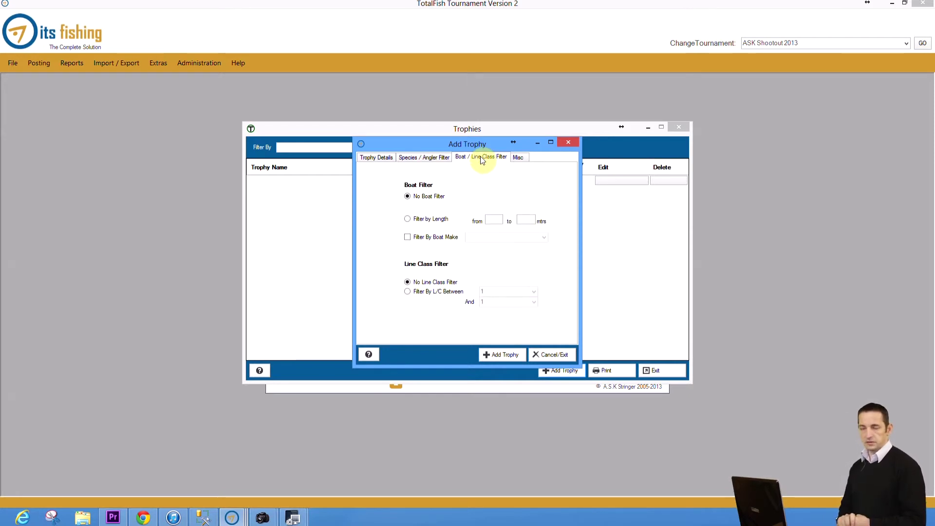
{"action": "left_click", "coordinate": [520, 160]}
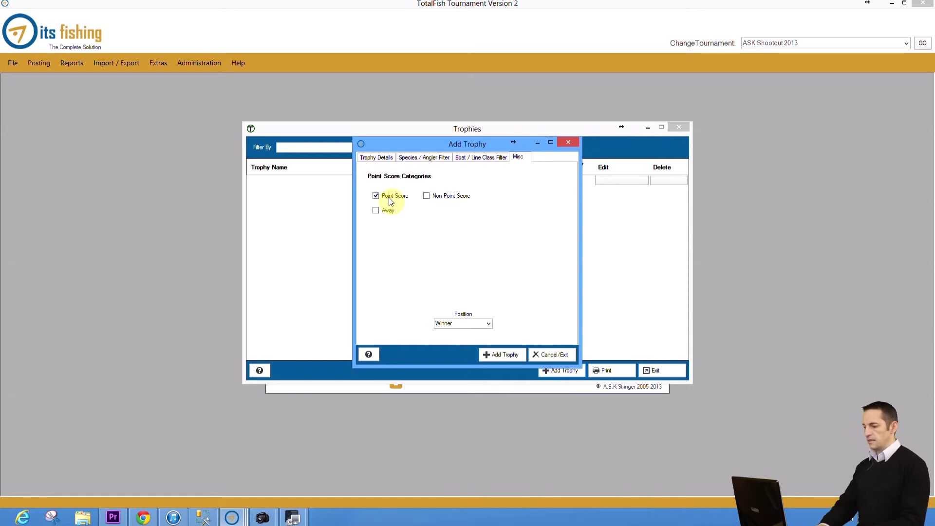
{"action": "left_click", "coordinate": [489, 324]}
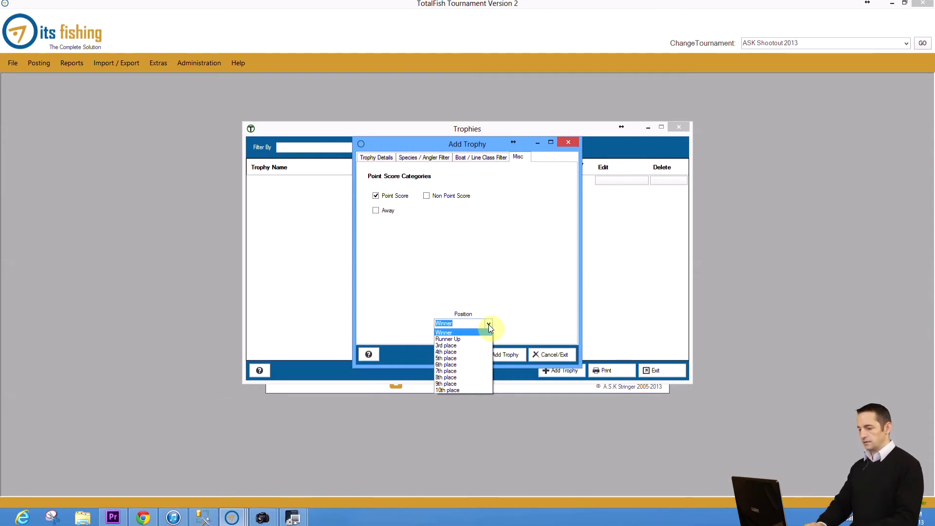
{"action": "left_click", "coordinate": [490, 325]}
{"action": "left_click", "coordinate": [506, 354]}
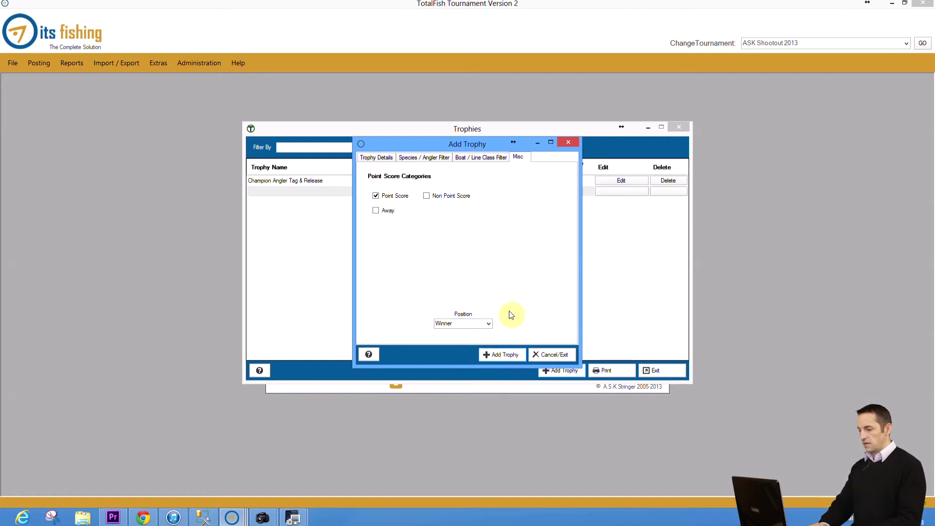
{"action": "left_click", "coordinate": [545, 355]}
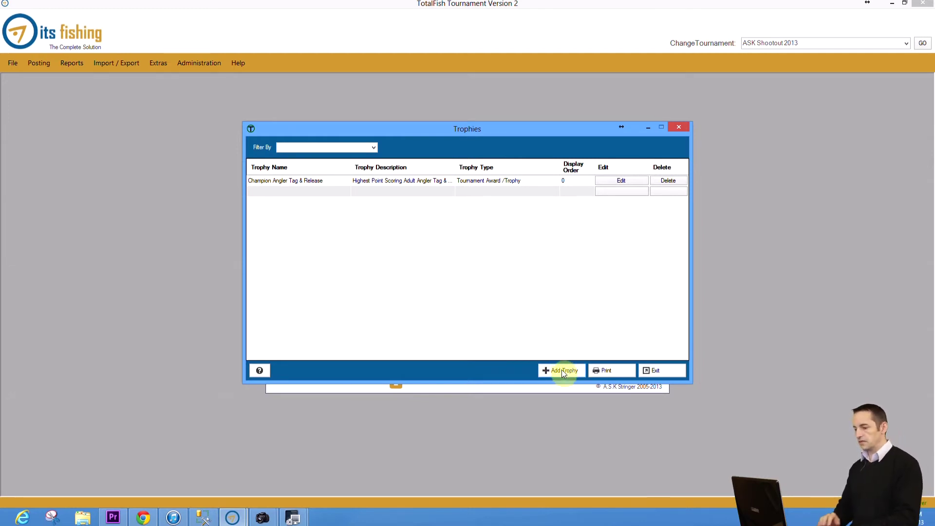
{"action": "left_click", "coordinate": [563, 370]}
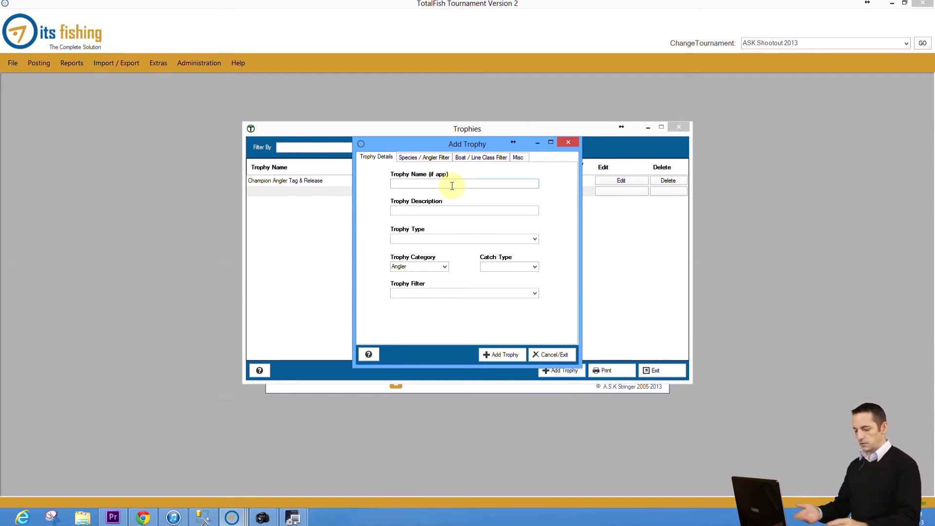
Step: Name the second trophy 'Highest Point Scoring Capture Junior 10kg'
{"action": "left_click", "coordinate": [452, 186]}
{"action": "type", "text": "Hi"}
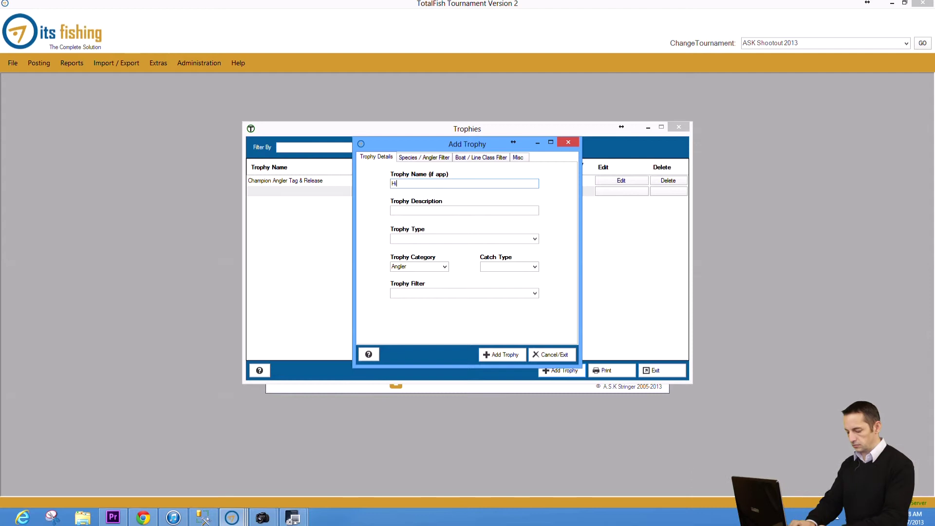
{"action": "type", "text": "ghest Point Scoring Ca"}
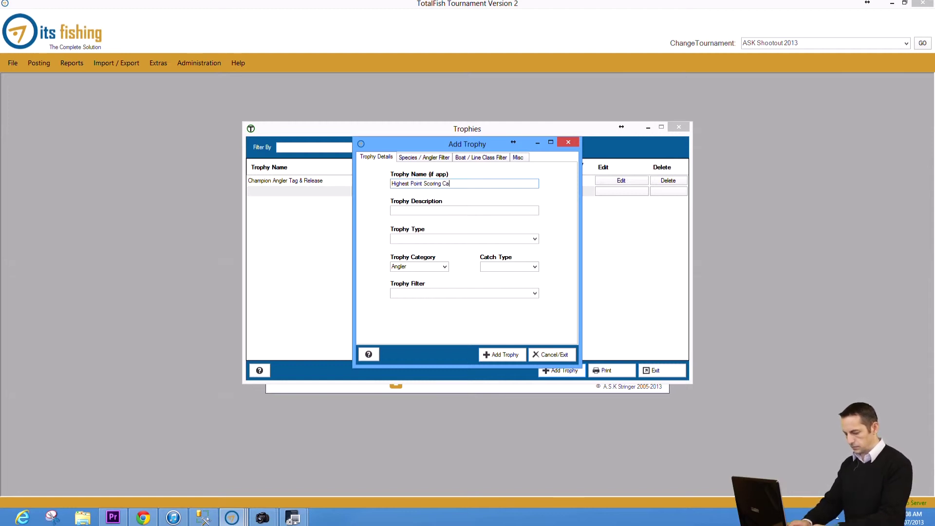
{"action": "type", "text": "pture By a"}
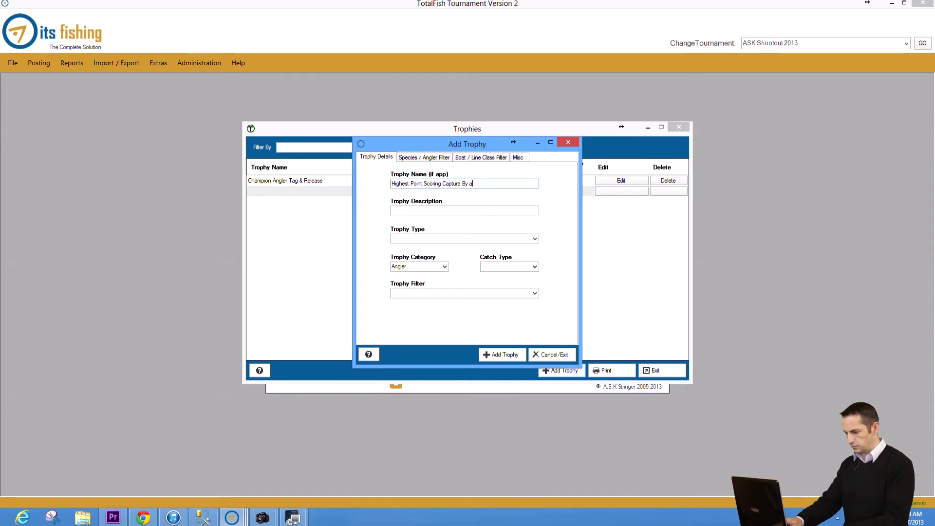
{"action": "key", "text": "BackSpace"}
{"action": "key", "text": "BackSpace"}
{"action": "key", "text": "BackSpace"}
{"action": "key", "text": "BackSpace"}
{"action": "type", "text": "Junio"}
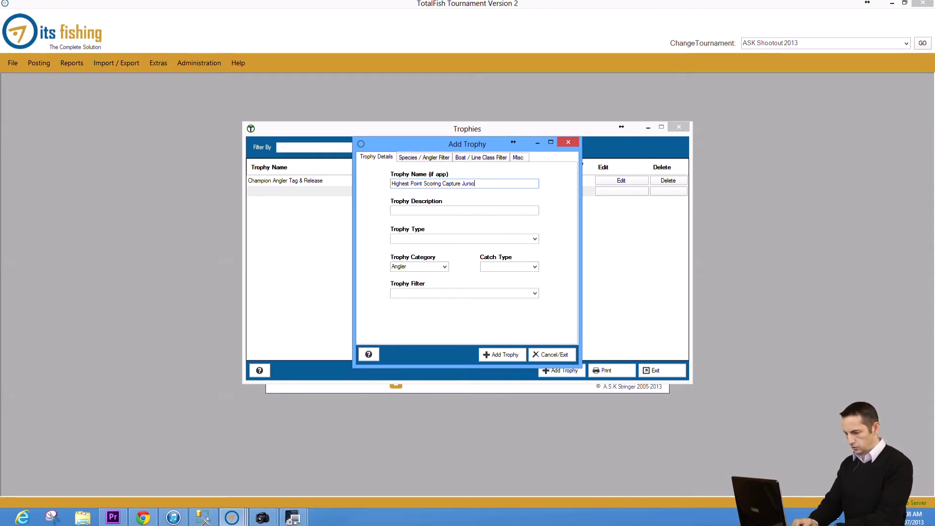
{"action": "type", "text": "r 10kg"}
{"action": "key", "text": "Tab"}
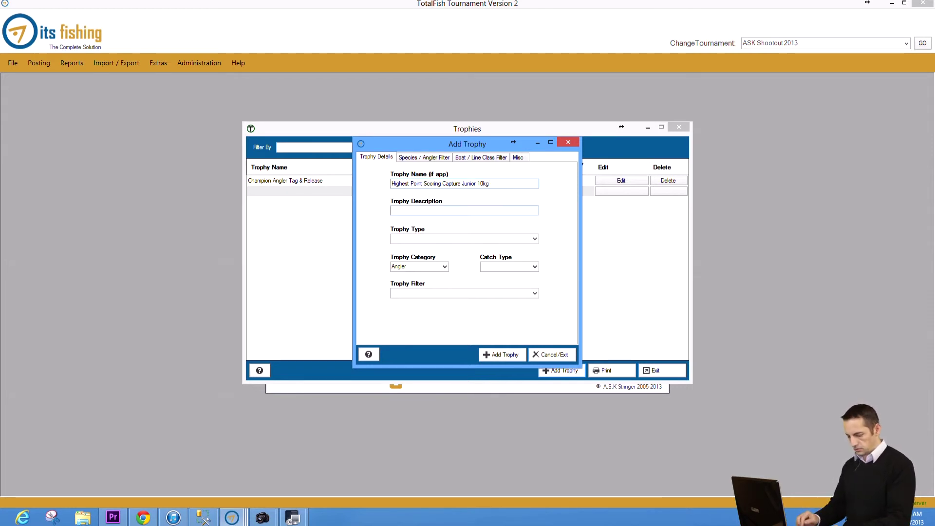
Step: Enter the description 'Highest Point Scoring Capture by a Junior on 10kg Line'
{"action": "left_click", "coordinate": [490, 183]}
{"action": "type", "text": "Highest Point Sco"}
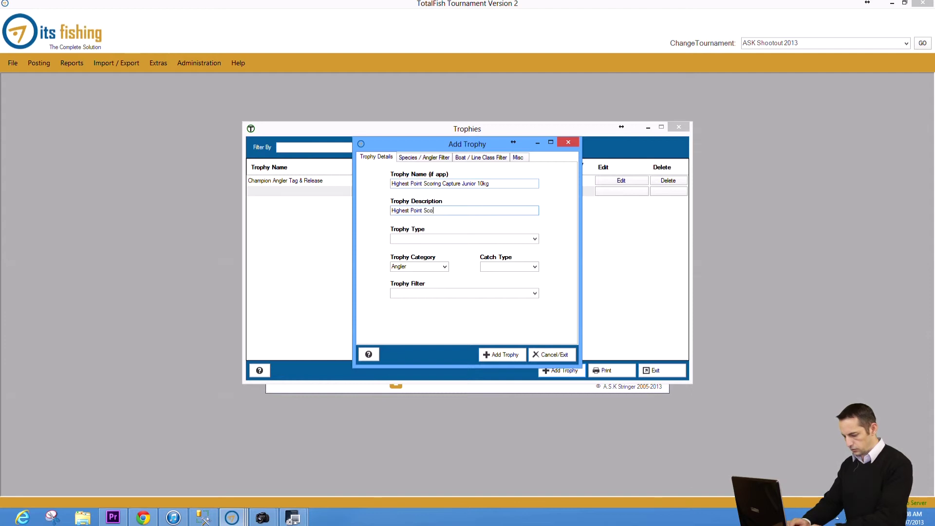
{"action": "type", "text": "ring Ca"}
{"action": "type", "text": "c"}
{"action": "key", "text": "BackSpace"}
{"action": "key", "text": "BackSpace"}
{"action": "type", "text": "pture by"}
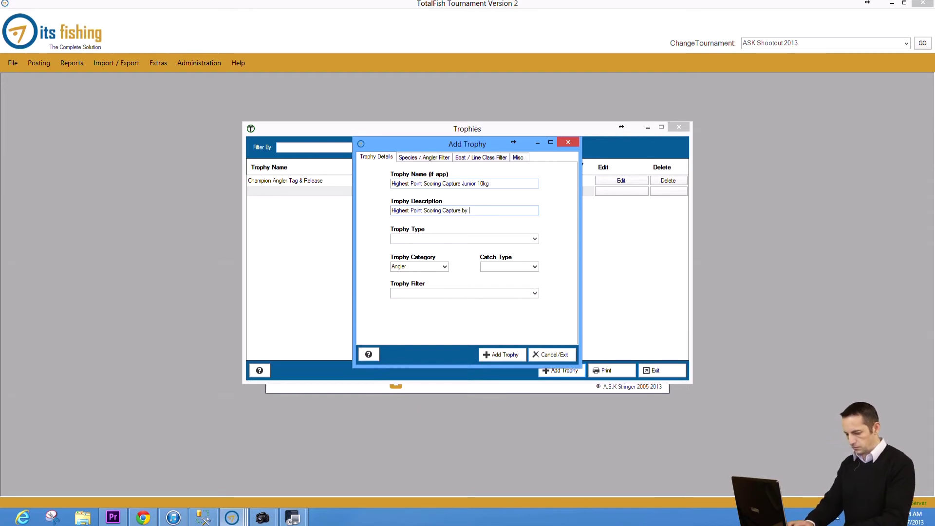
{"action": "type", "text": " a junior"}
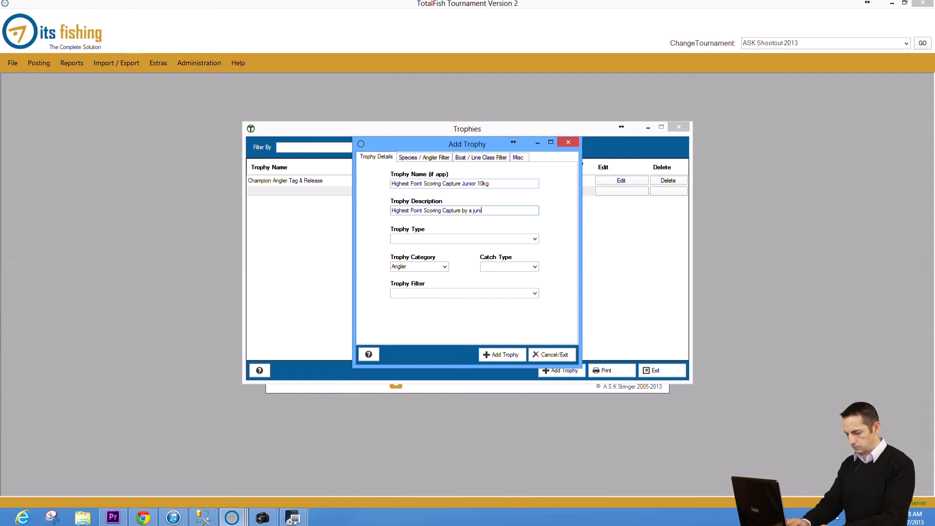
{"action": "key", "text": "BackSpace"}
{"action": "key", "text": "BackSpace"}
{"action": "key", "text": "BackSpace"}
{"action": "key", "text": "BackSpace"}
{"action": "key", "text": "BackSpace"}
{"action": "type", "text": "unior on 1010"}
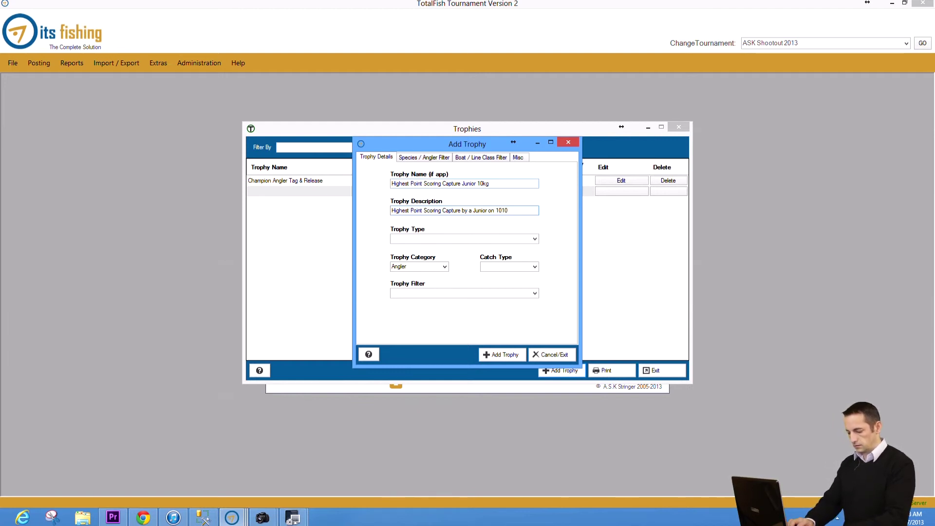
{"action": "key", "text": "BackSpace"}
{"action": "key", "text": "BackSpace"}
{"action": "type", "text": "kg Line"}
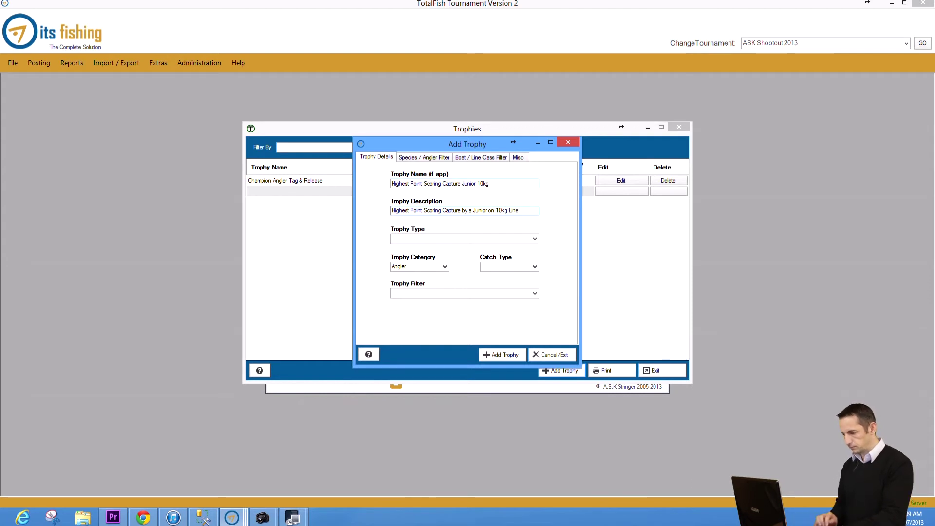
{"action": "key", "text": "Tab"}
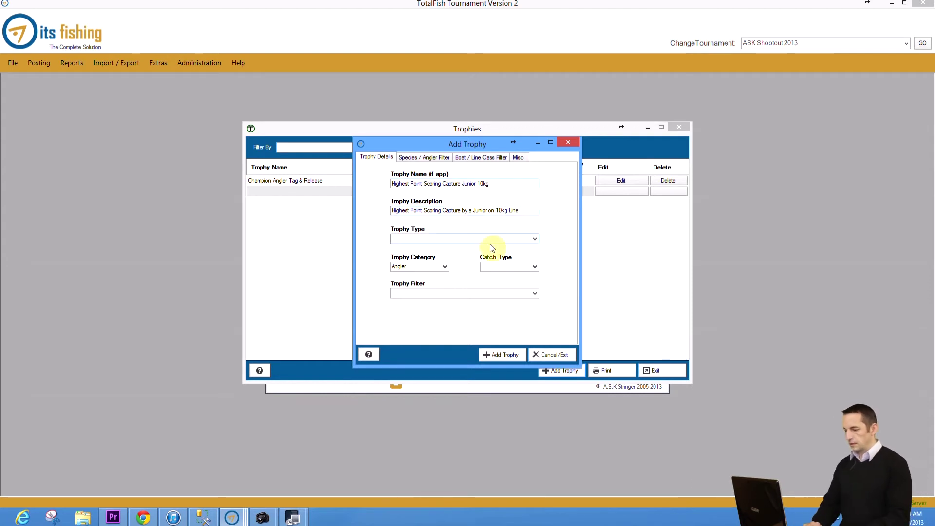
Step: Choose trophy type Tournament Award /Trophy, catch type Capture, and filter Highest Point Scoring Single Capture
{"action": "left_click", "coordinate": [535, 238]}
{"action": "left_click", "coordinate": [521, 256]}
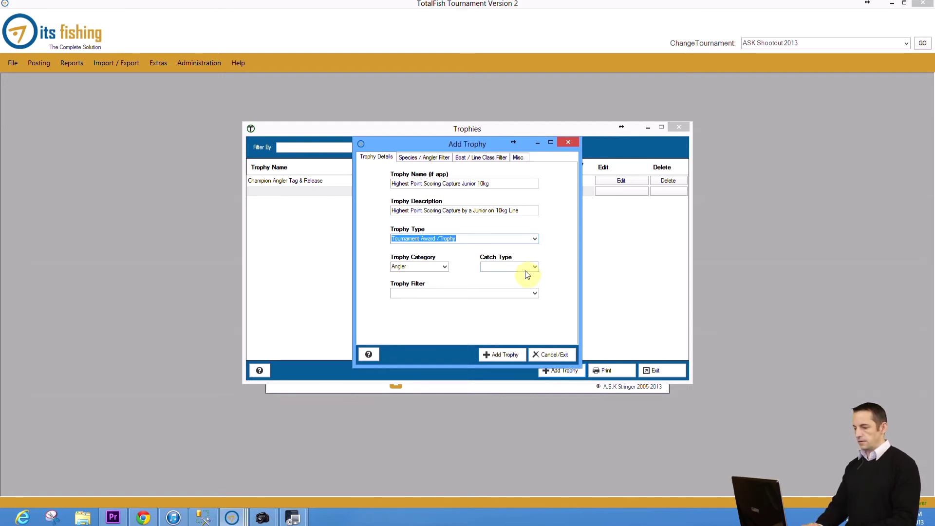
{"action": "left_click", "coordinate": [534, 267]}
{"action": "left_click", "coordinate": [526, 283]}
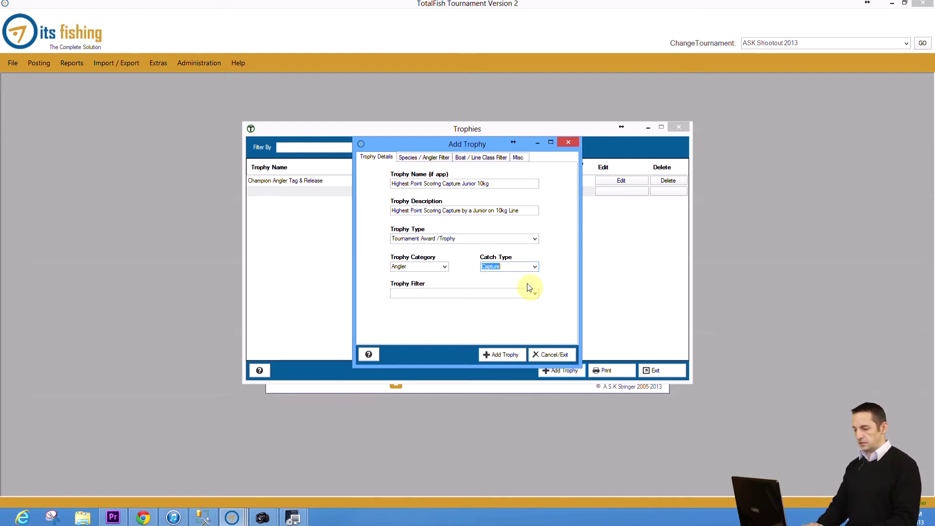
{"action": "left_click", "coordinate": [535, 294]}
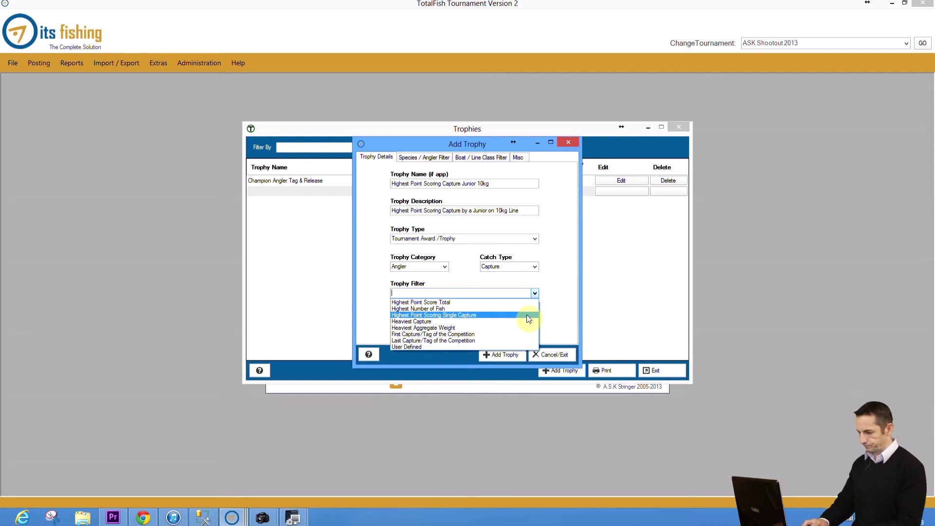
{"action": "left_click", "coordinate": [527, 315]}
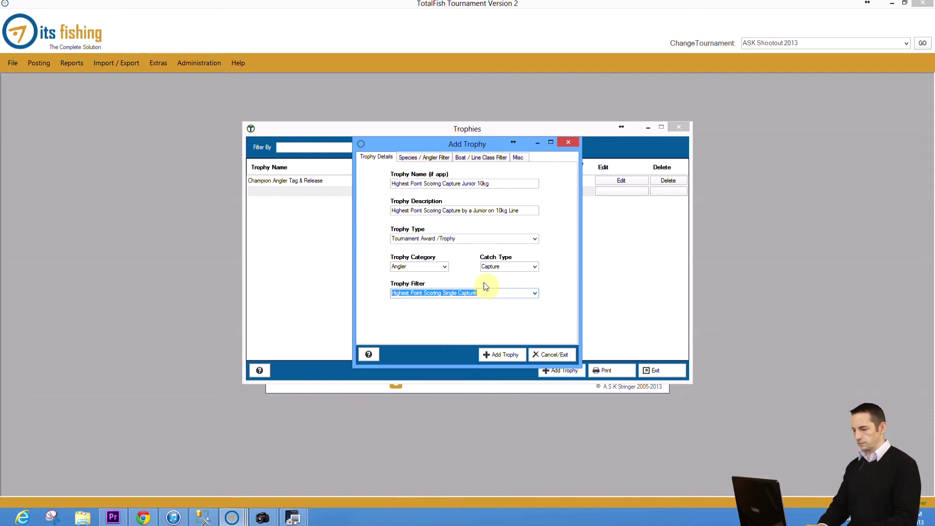
Step: Limit the trophy to Junior Anglers and a line class range between 10 and 10
{"action": "left_click", "coordinate": [428, 159]}
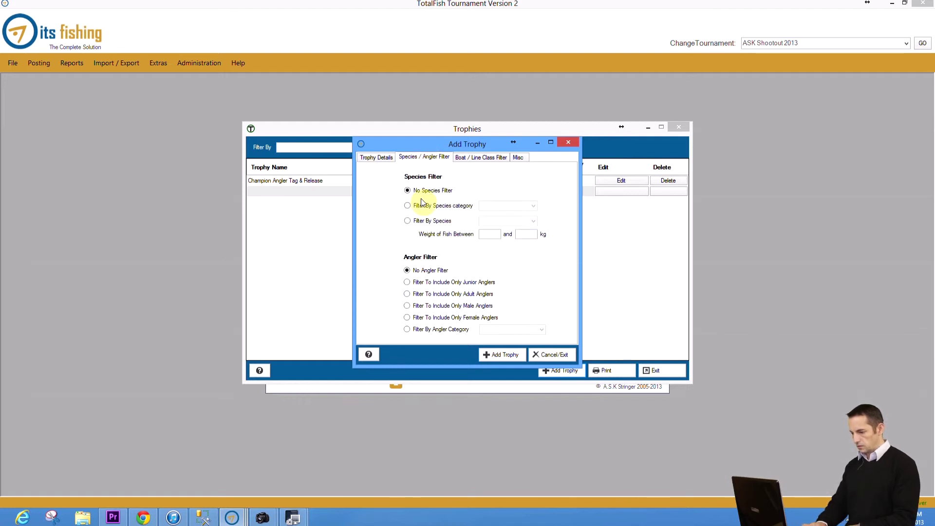
{"action": "left_click", "coordinate": [408, 283]}
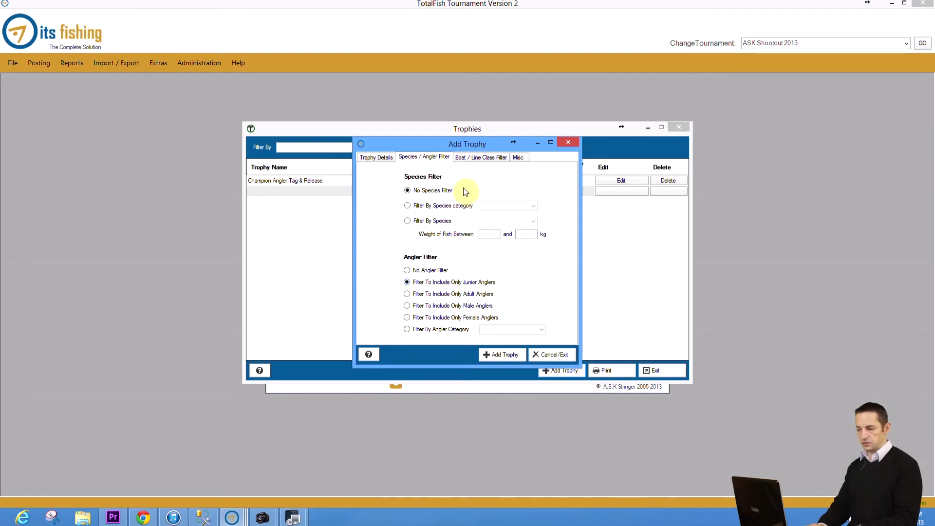
{"action": "left_click", "coordinate": [472, 159]}
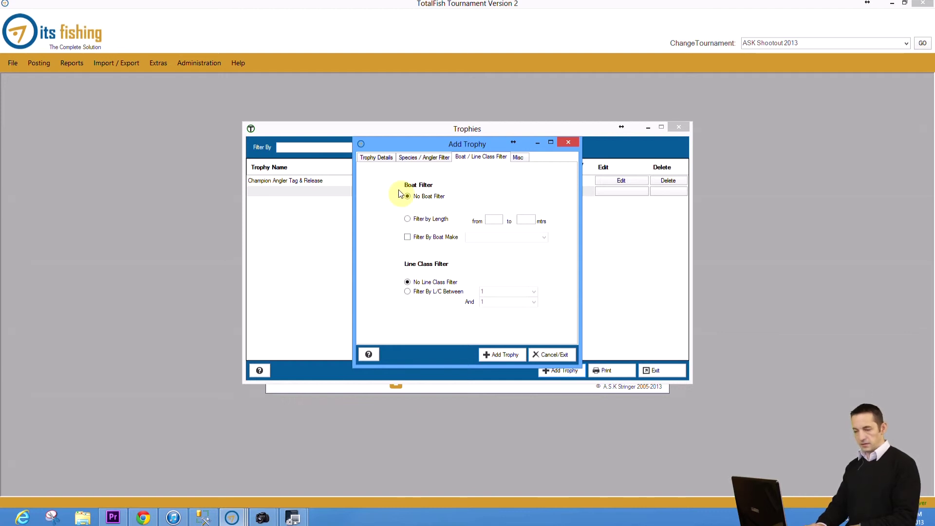
{"action": "left_click", "coordinate": [407, 292]}
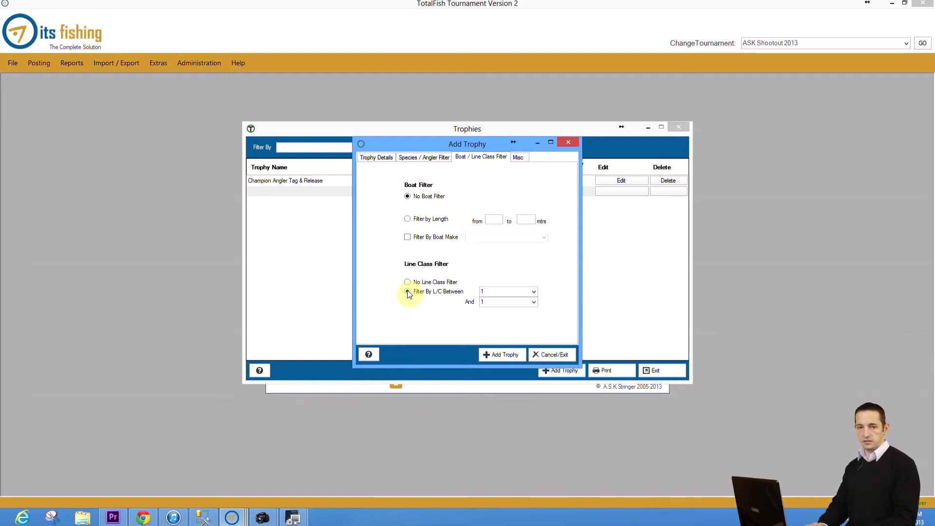
{"action": "left_click", "coordinate": [533, 292]}
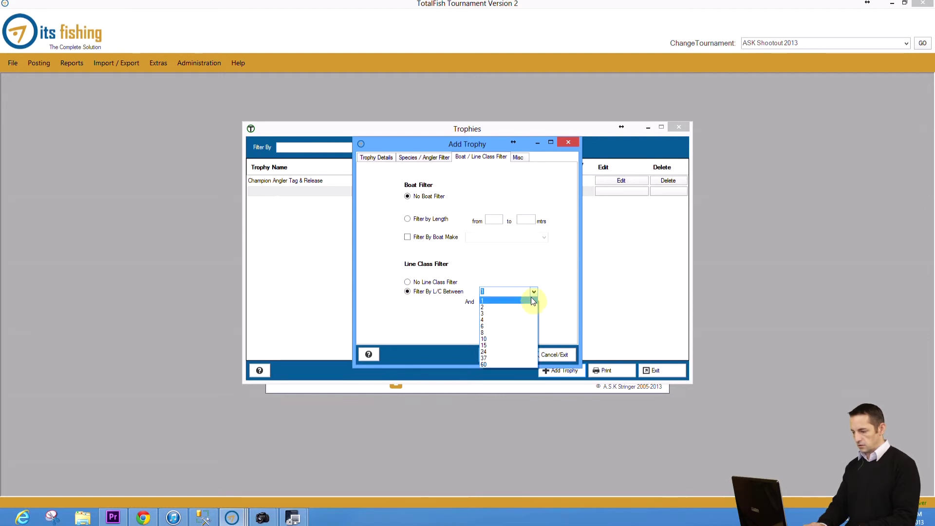
{"action": "left_click", "coordinate": [521, 338]}
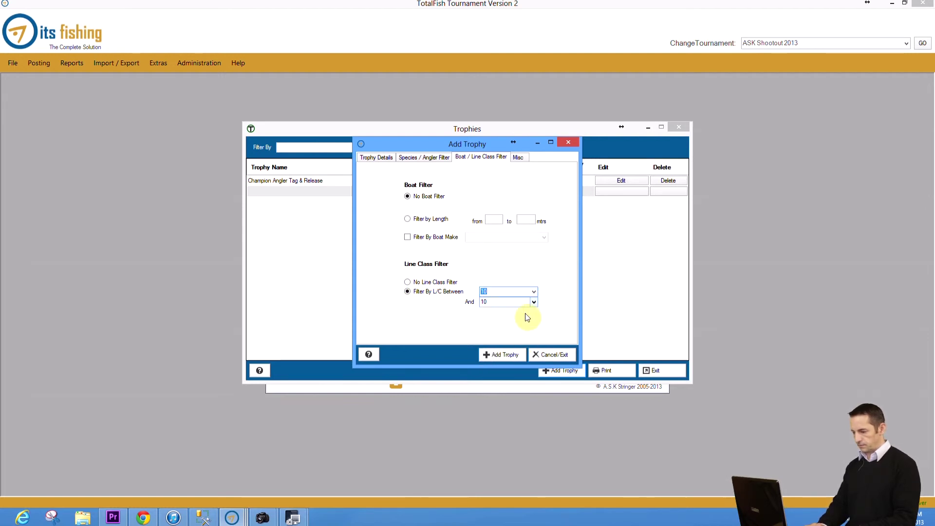
{"action": "left_click", "coordinate": [519, 157]}
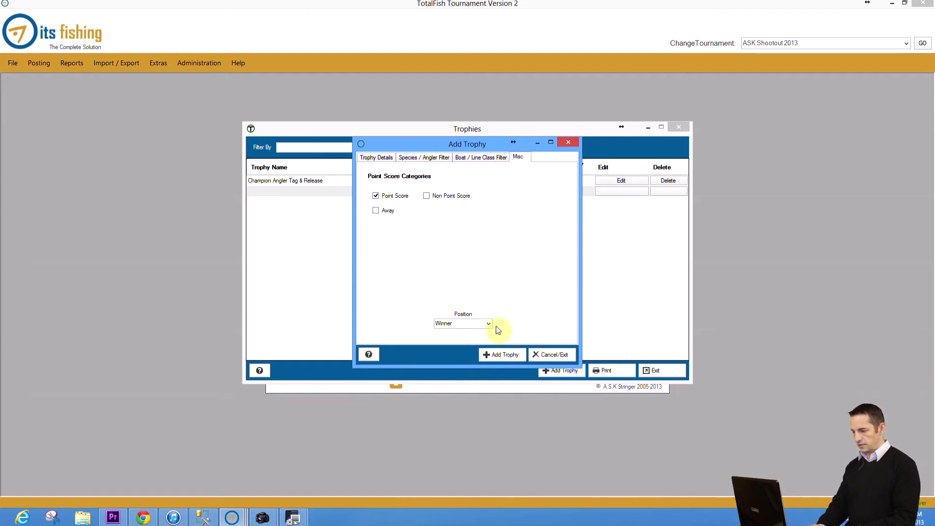
Step: Add the Highest Point Scoring Capture Junior 10kg trophy to the list and open a blank trophy form
{"action": "left_click", "coordinate": [501, 355]}
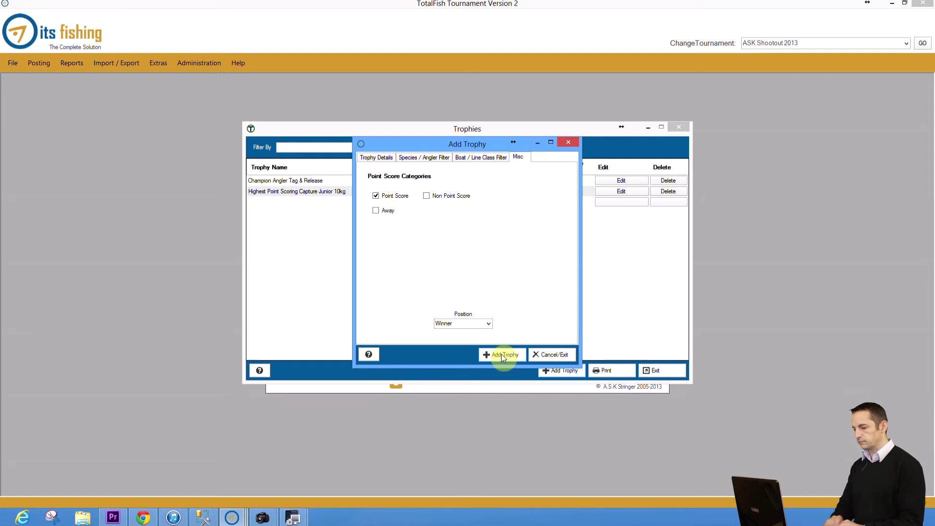
{"action": "left_click", "coordinate": [542, 354]}
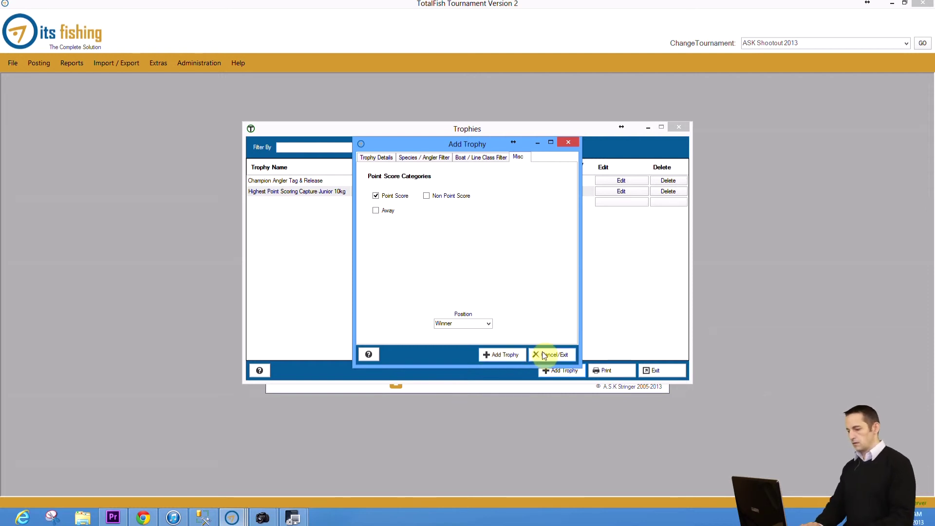
{"action": "left_click", "coordinate": [553, 369]}
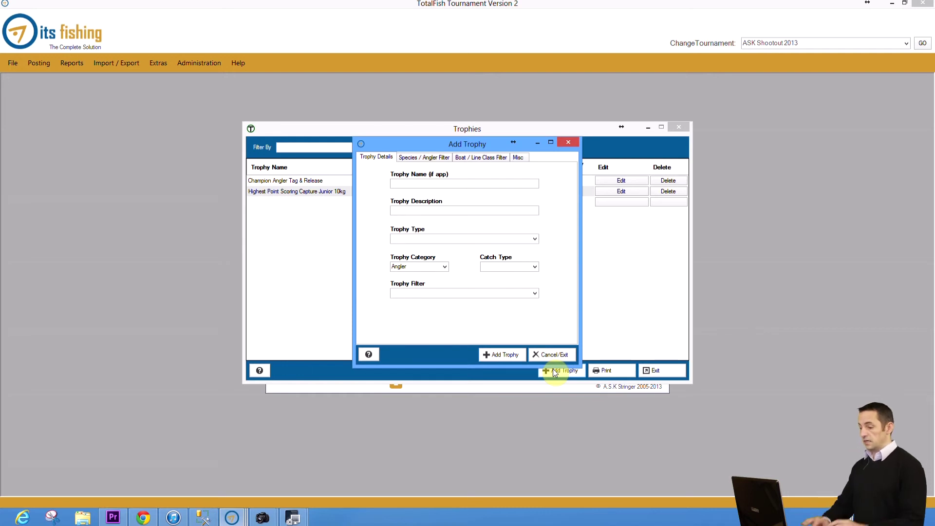
Step: Name the trophy 'ASK Billfish Trophy' with description 'Champion Lady Angler tag & Release of Billfish'
{"action": "left_click", "coordinate": [439, 186]}
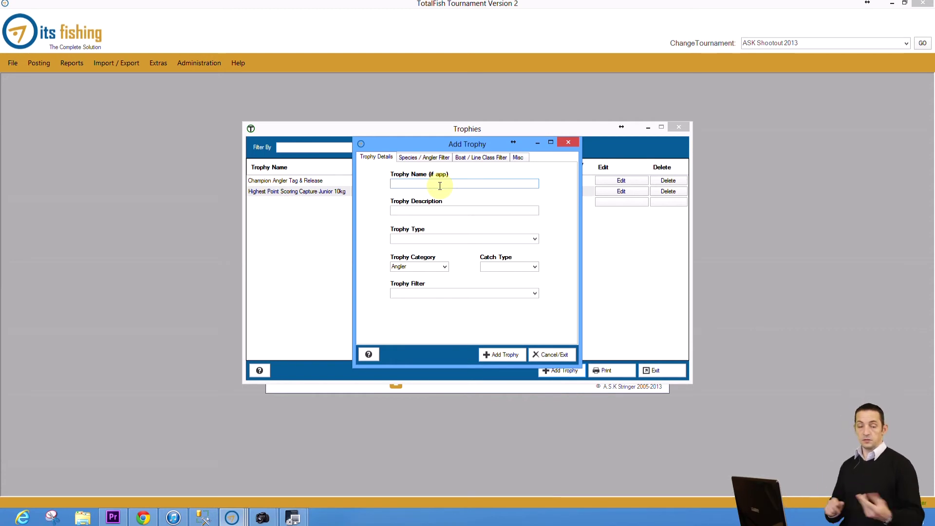
{"action": "type", "text": "ASK Billfish "}
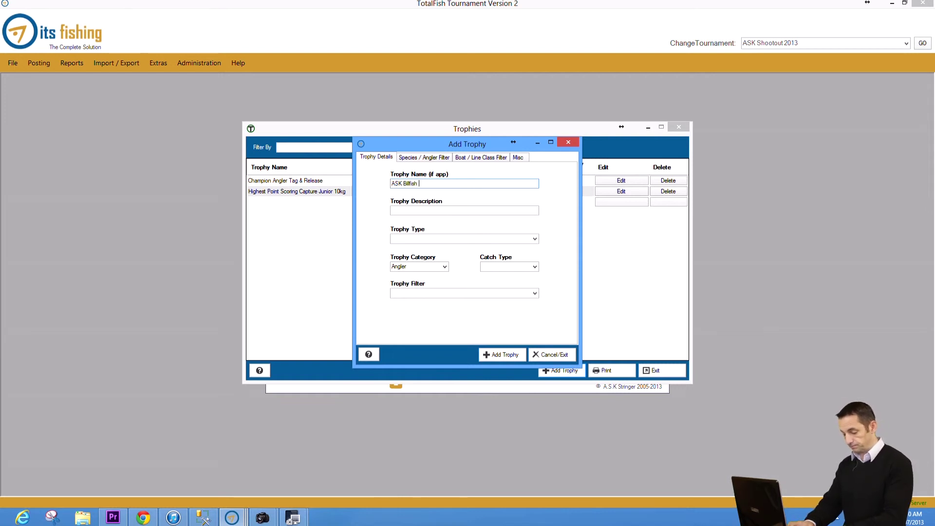
{"action": "type", "text": "Trophy"}
{"action": "left_click", "coordinate": [392, 211]}
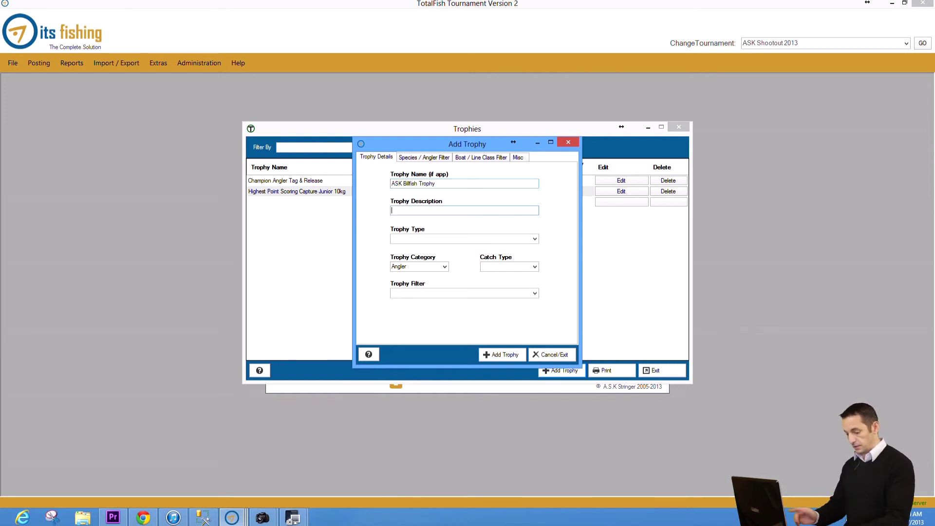
{"action": "type", "text": "Champion L"}
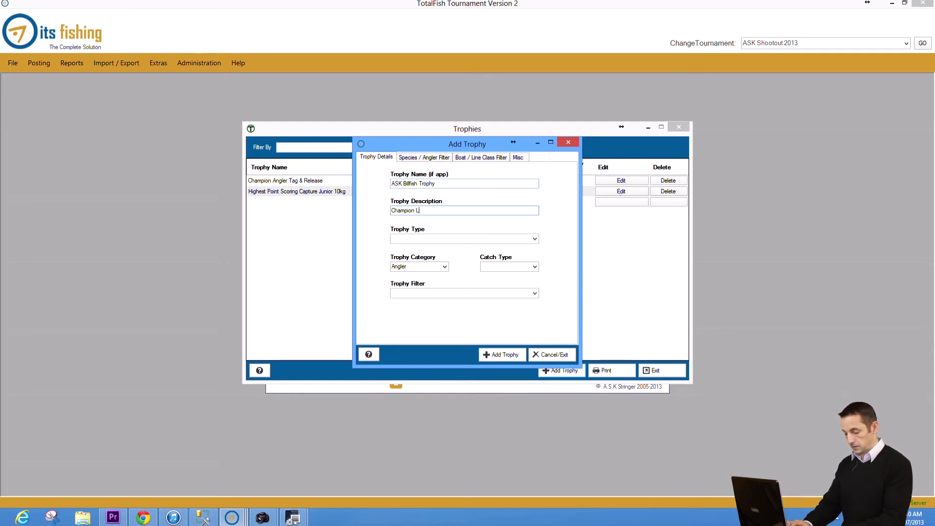
{"action": "type", "text": "ady Angl"}
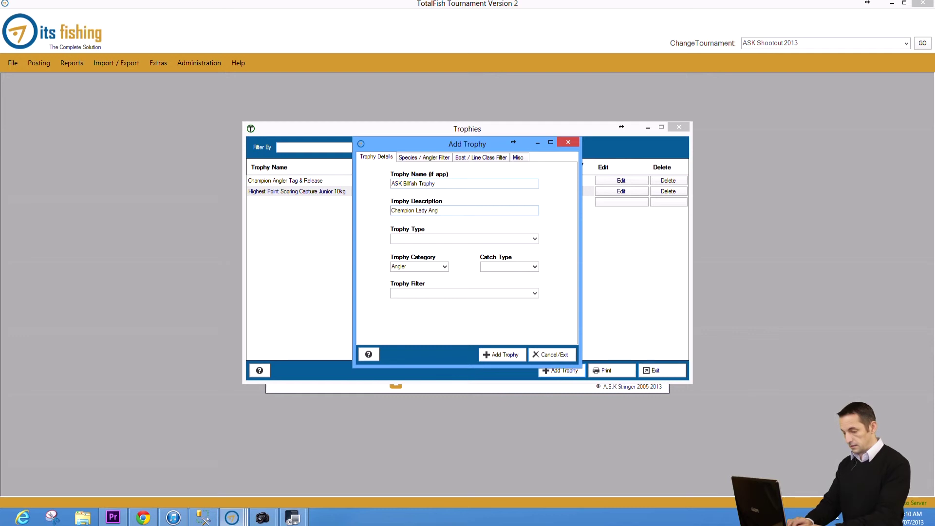
{"action": "type", "text": "er tag & "}
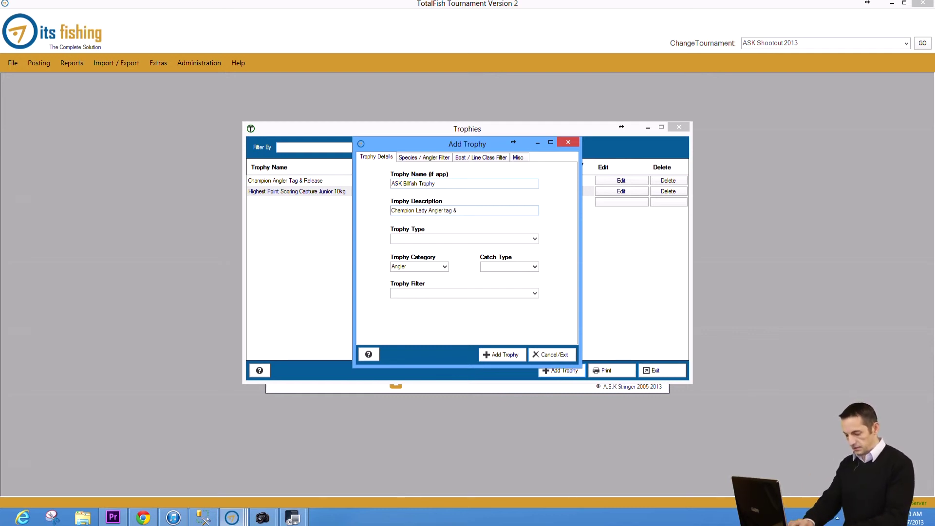
{"action": "type", "text": "Release of Billfis"}
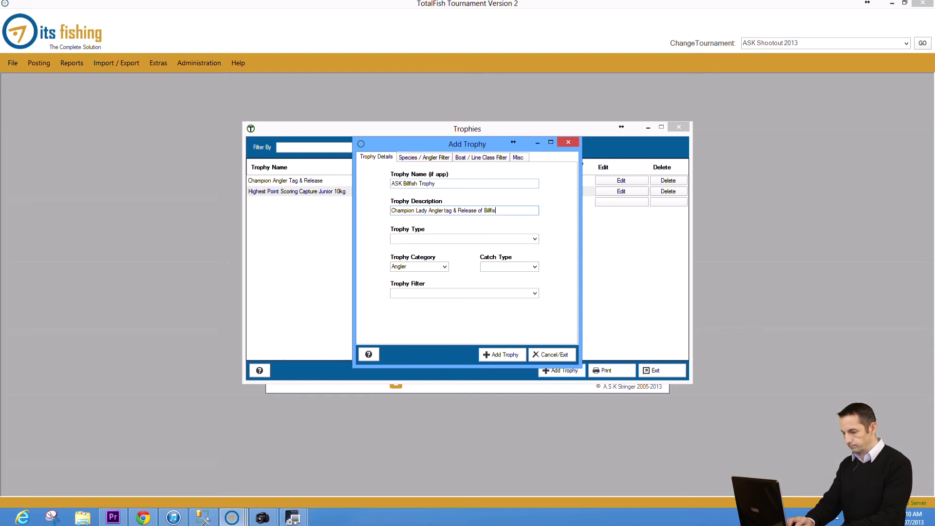
{"action": "type", "text": "h"}
{"action": "key", "text": "Tab"}
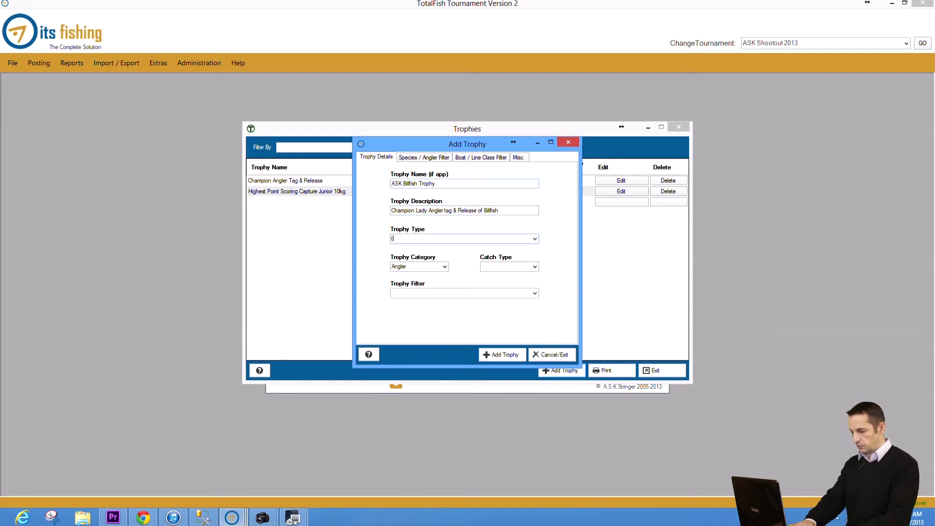
Step: Make it a Tournament Award with catch type Tag&Release, and capitalise 'Tag' in the description
{"action": "key", "text": "t"}
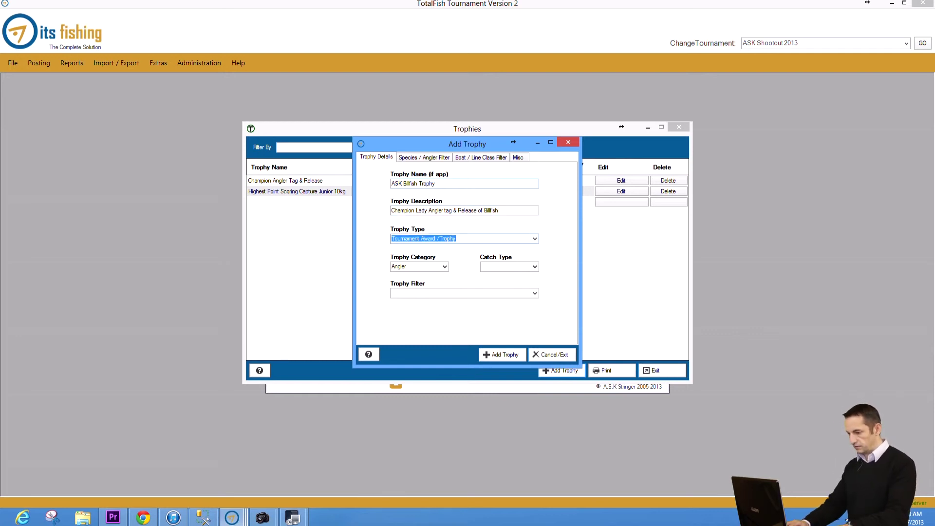
{"action": "key", "text": "Tab"}
{"action": "key", "text": "Tab"}
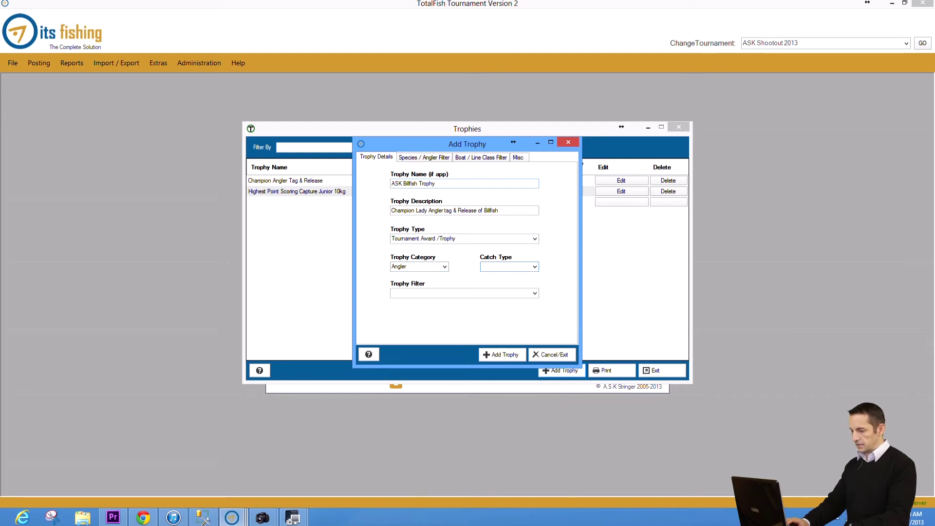
{"action": "key", "text": "a"}
{"action": "key", "text": "c"}
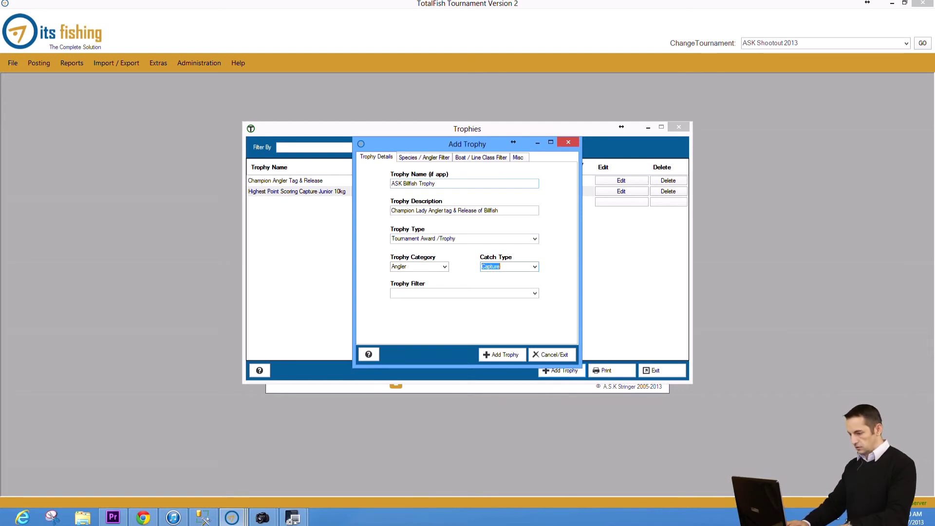
{"action": "key", "text": "t"}
{"action": "left_click", "coordinate": [445, 210]}
{"action": "key", "text": "Delete"}
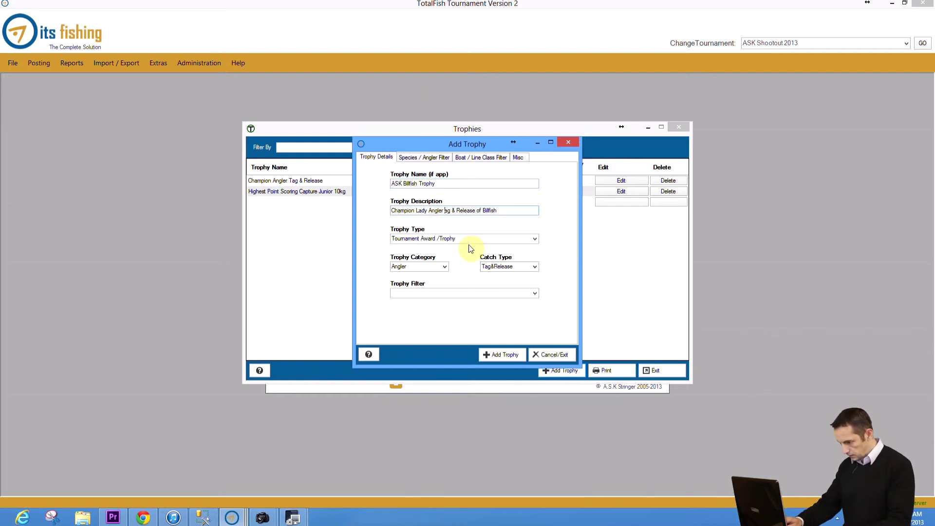
{"action": "type", "text": "T"}
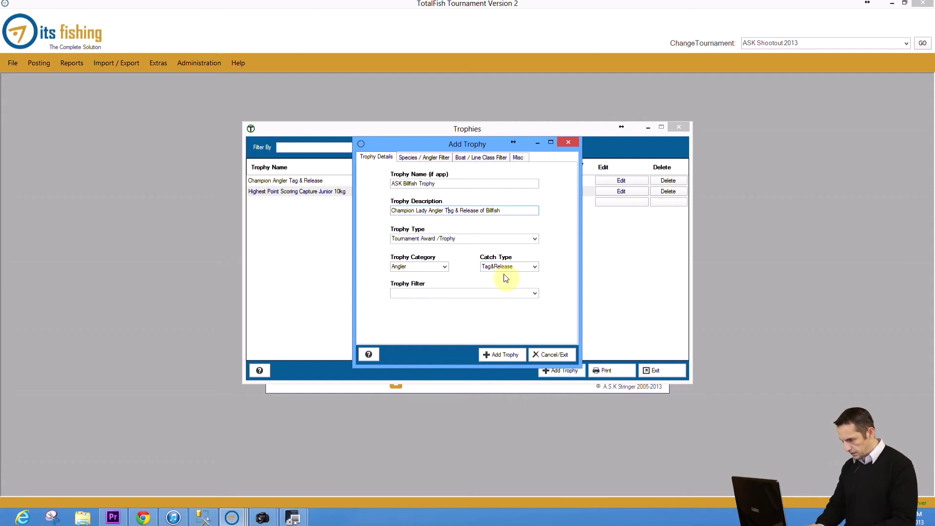
Step: Set the trophy filter to Highest Point Score Total and switch on filtering by species category
{"action": "left_click", "coordinate": [536, 295]}
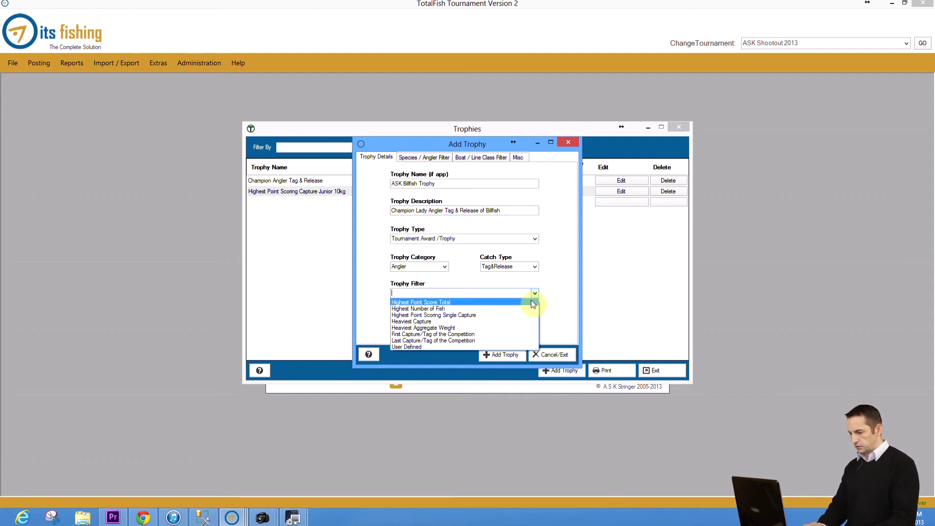
{"action": "left_click", "coordinate": [532, 303]}
{"action": "left_click", "coordinate": [435, 157]}
{"action": "left_click", "coordinate": [407, 206]}
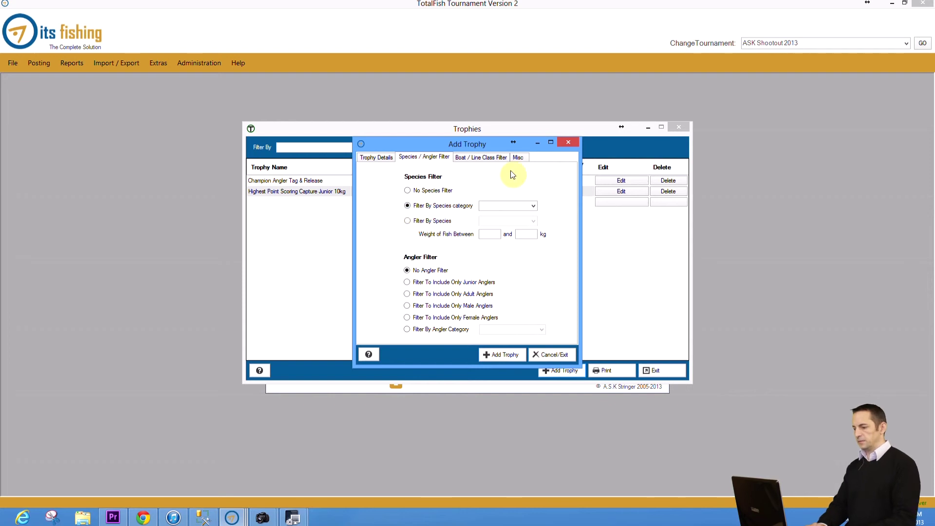
Step: Set the species category filter to Billfish and include only female anglers
{"action": "left_click", "coordinate": [533, 205]}
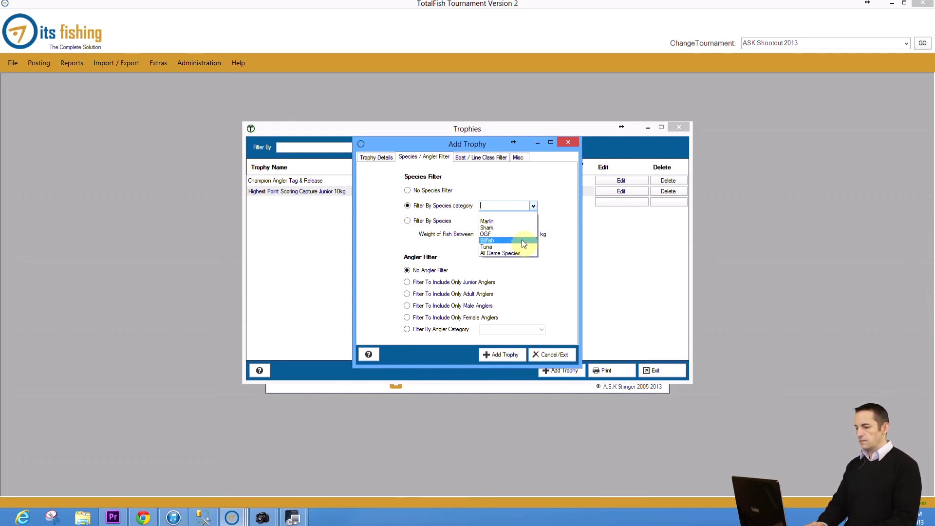
{"action": "left_click", "coordinate": [521, 240]}
{"action": "left_click", "coordinate": [533, 208]}
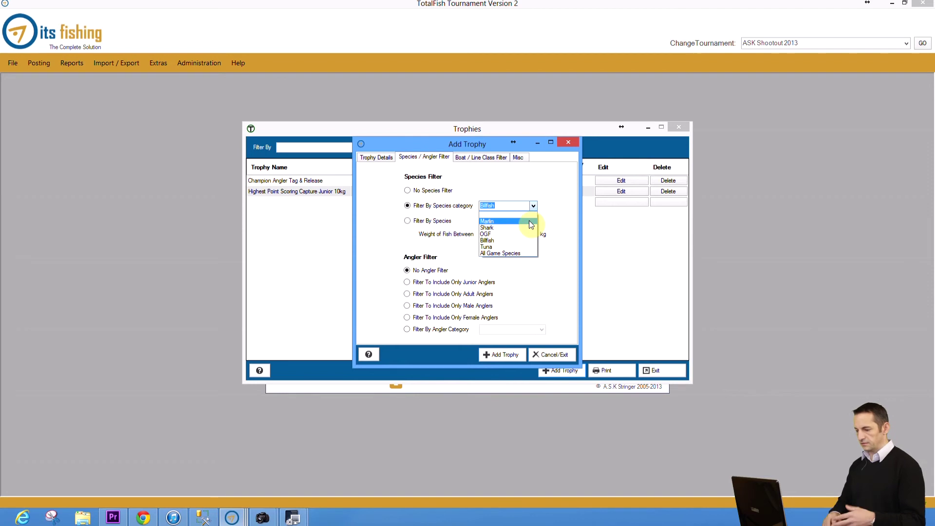
{"action": "left_click", "coordinate": [519, 241]}
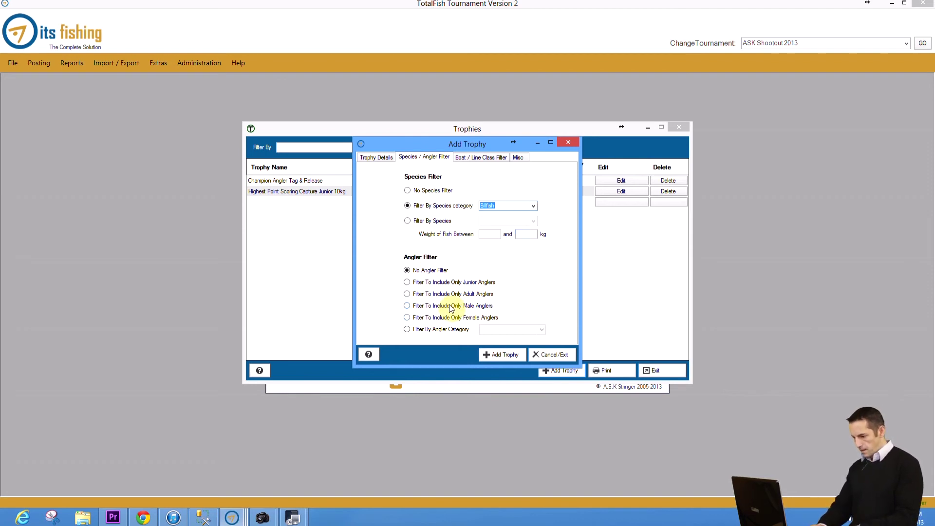
{"action": "left_click", "coordinate": [407, 317]}
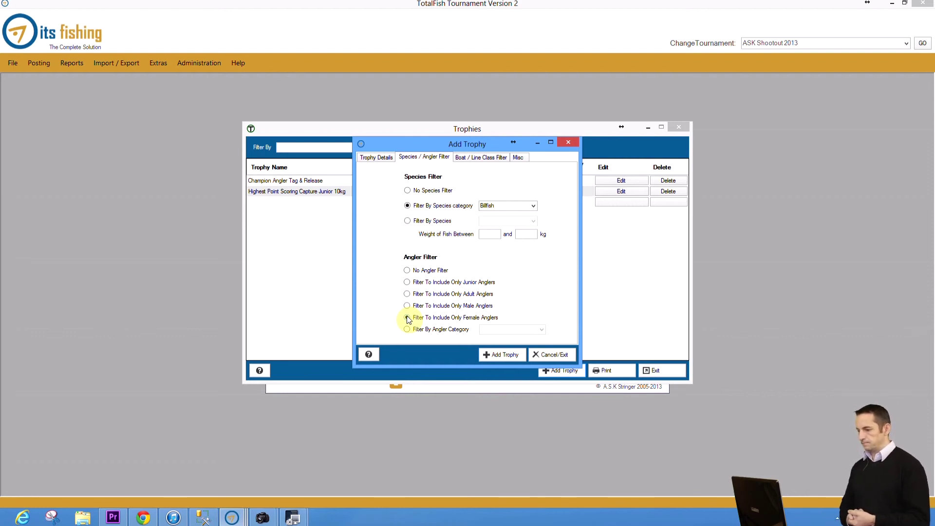
{"action": "left_click", "coordinate": [407, 318]}
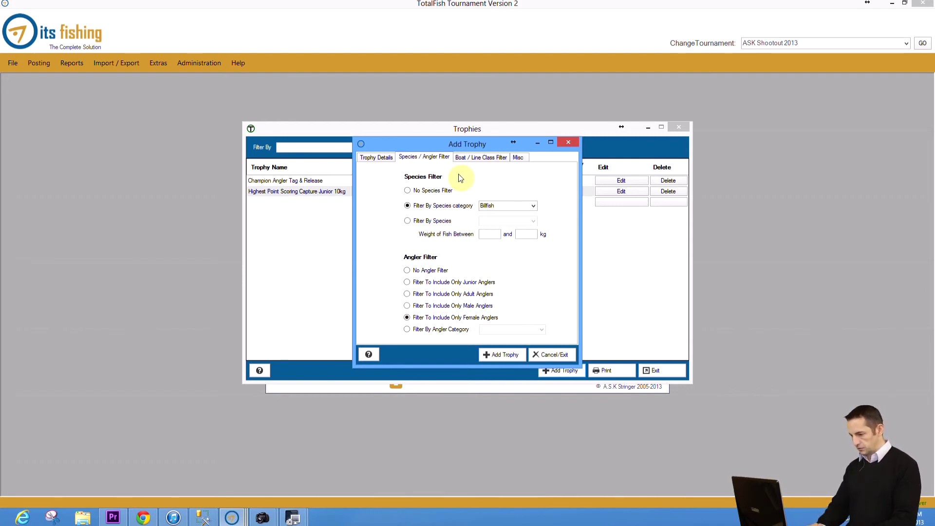
Step: Review the Boat / Line Class and Misc tabs, then add ASK Billfish Trophy and close the form
{"action": "left_click", "coordinate": [475, 160]}
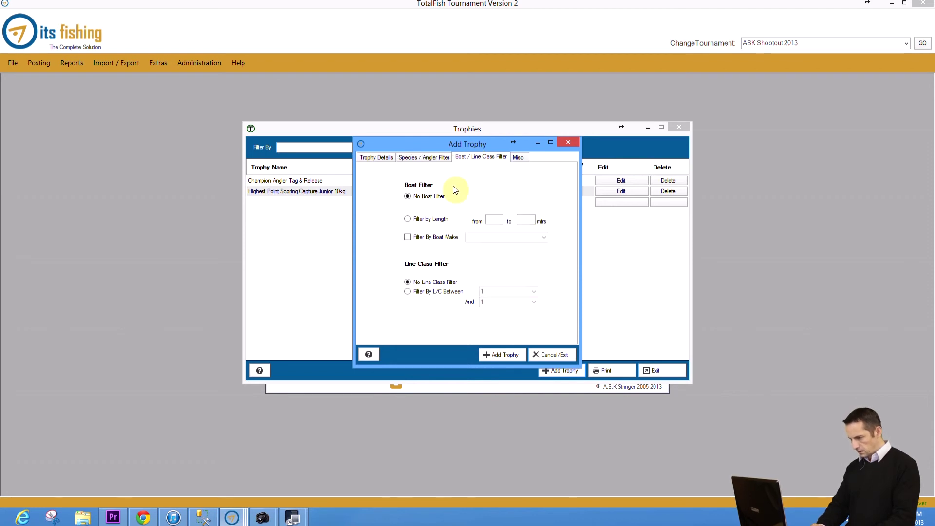
{"action": "left_click", "coordinate": [518, 157]}
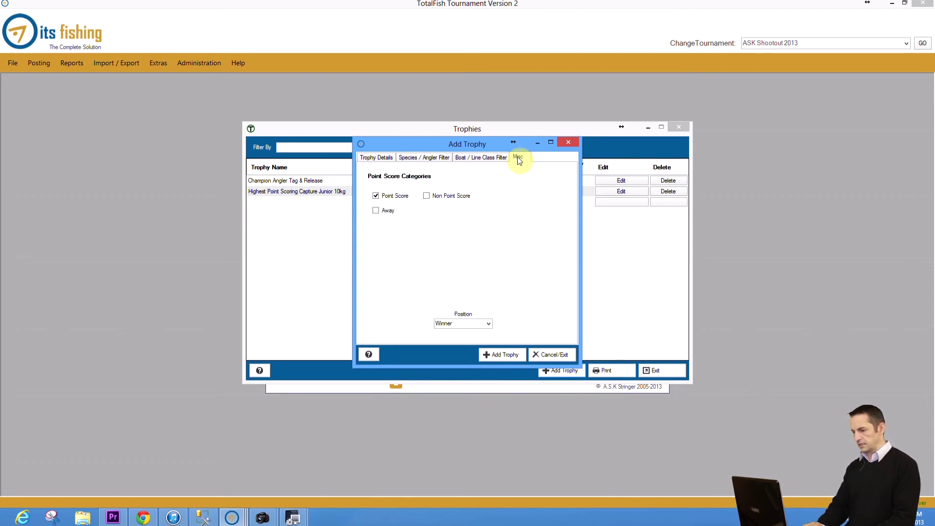
{"action": "left_click", "coordinate": [507, 354]}
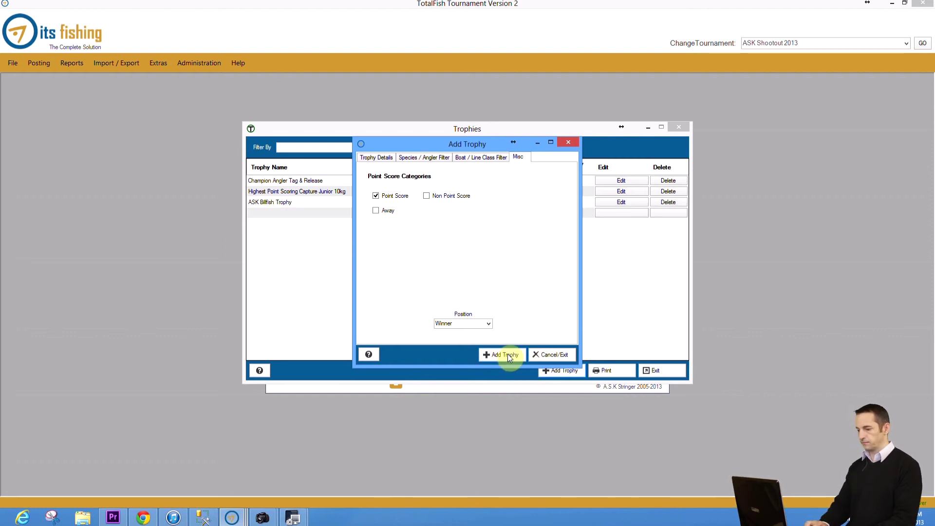
{"action": "left_click", "coordinate": [547, 354]}
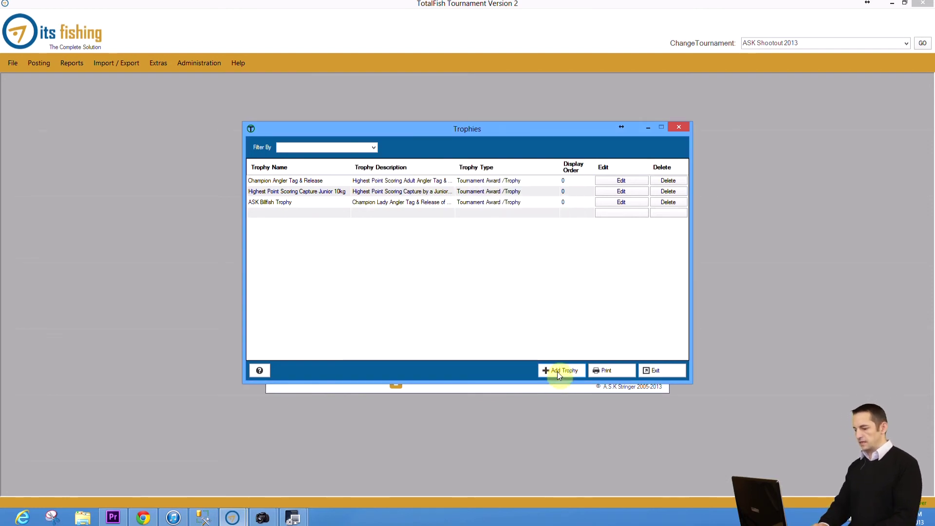
Step: Start a new trophy named Champion Boat Capture, described as Highest Point Scoring Boat Capture
{"action": "left_click", "coordinate": [557, 372]}
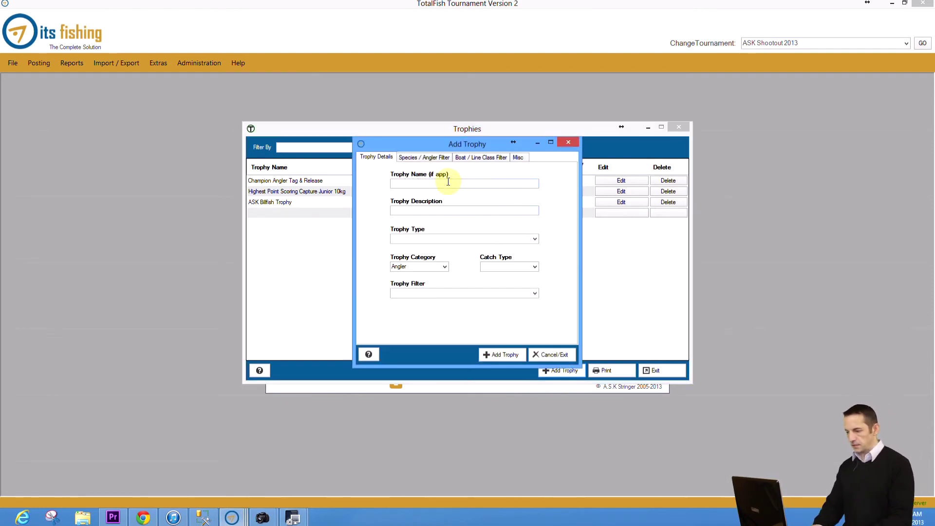
{"action": "type", "text": "Champion Baot"}
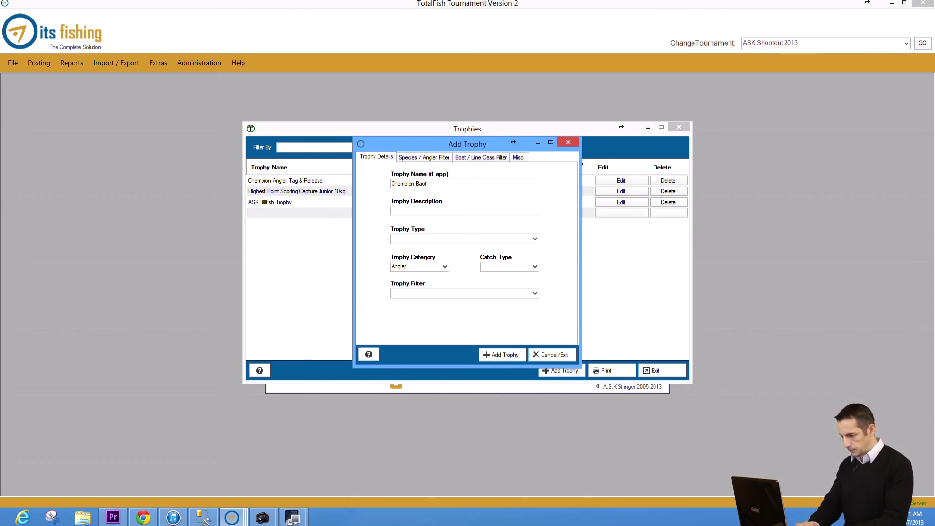
{"action": "type", "text": "at Capture"}
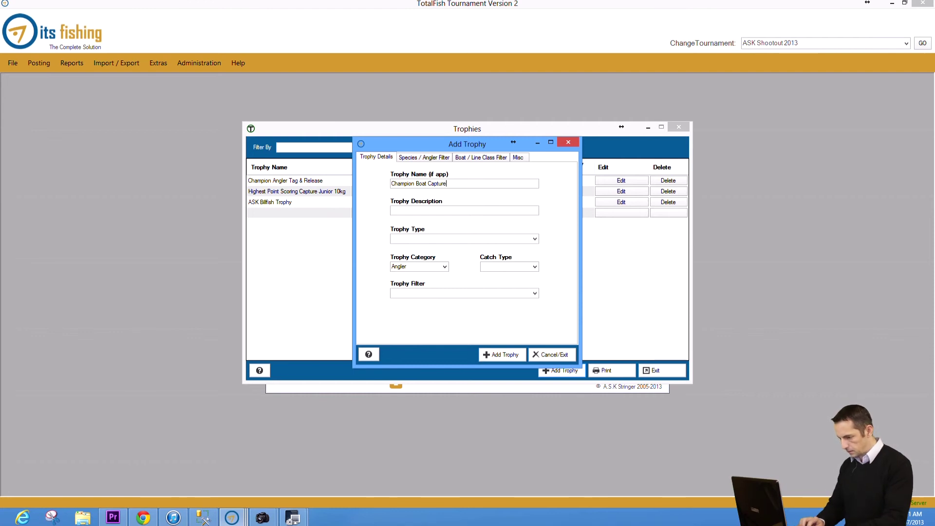
{"action": "key", "text": "Tab"}
{"action": "type", "text": "Highe "}
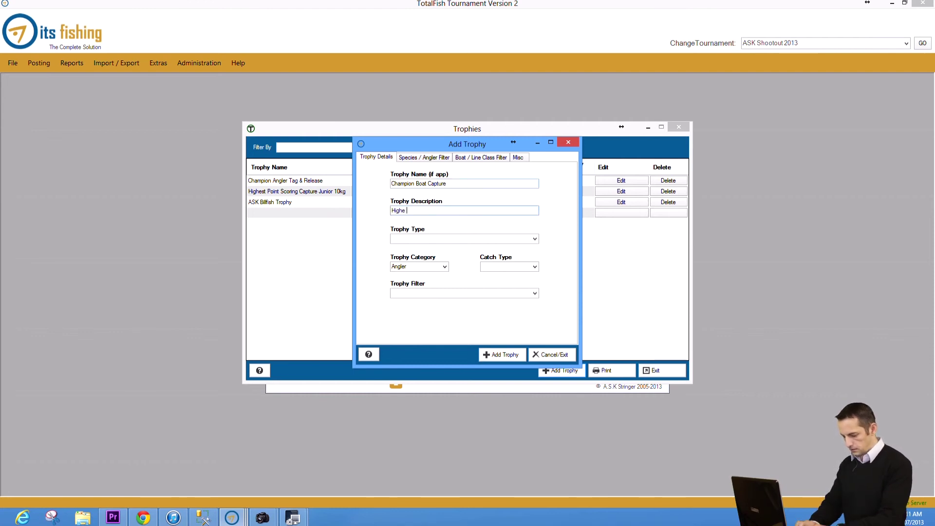
{"action": "type", "text": "st Poi"}
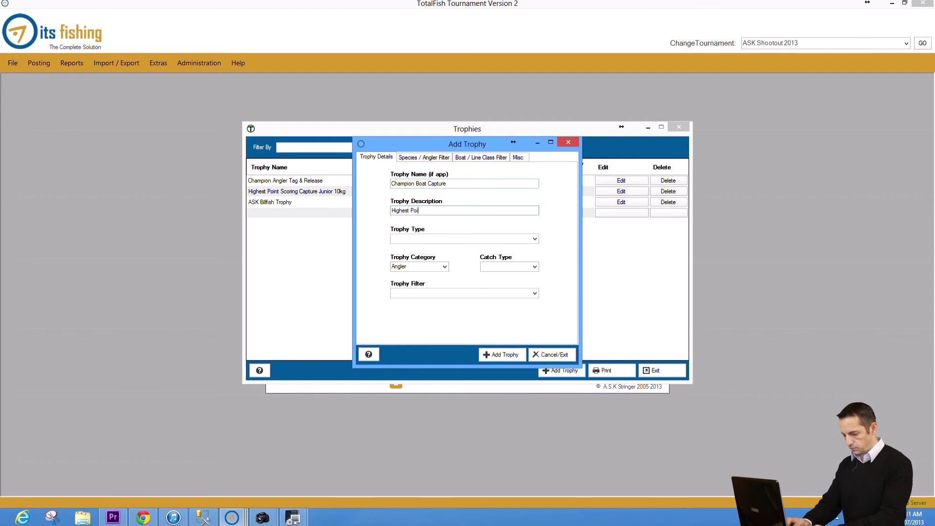
{"action": "type", "text": "nt Scoring Boat Capture"}
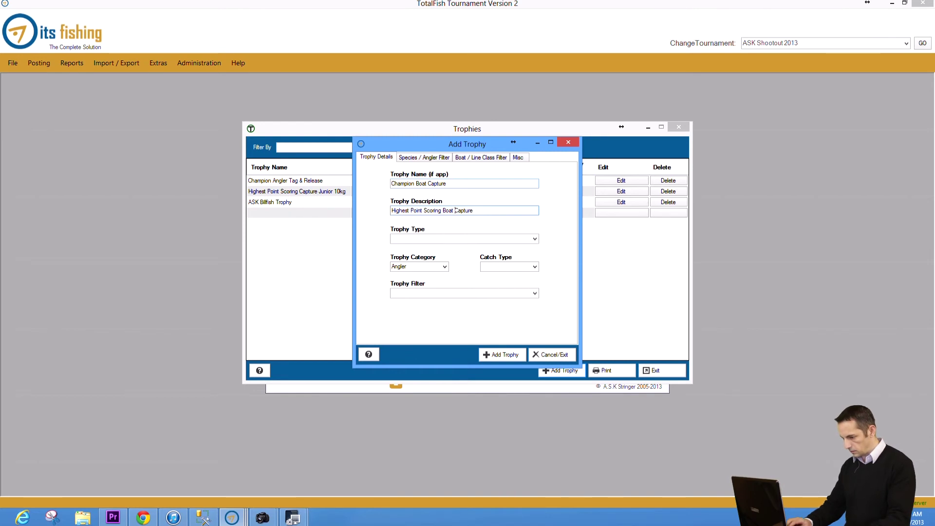
{"action": "type", "text": "-"}
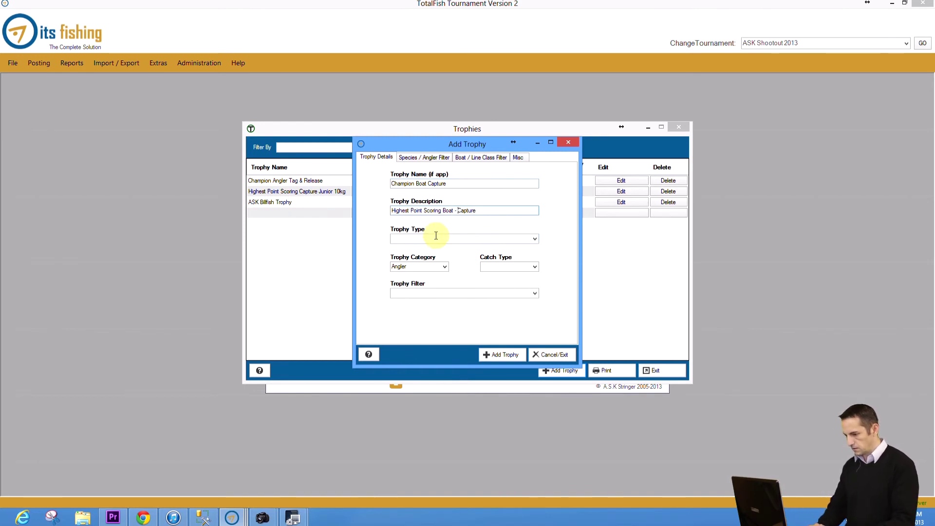
Step: Make it a Boat-category Tournament Award for Capture catches, filtered by Highest Point Score Total
{"action": "left_click", "coordinate": [535, 239]}
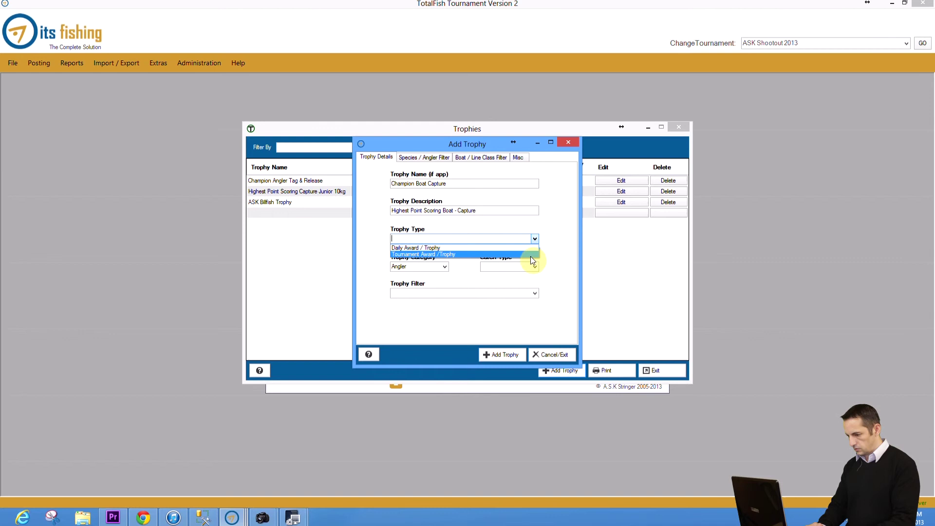
{"action": "left_click", "coordinate": [531, 253]}
{"action": "left_click", "coordinate": [443, 267]}
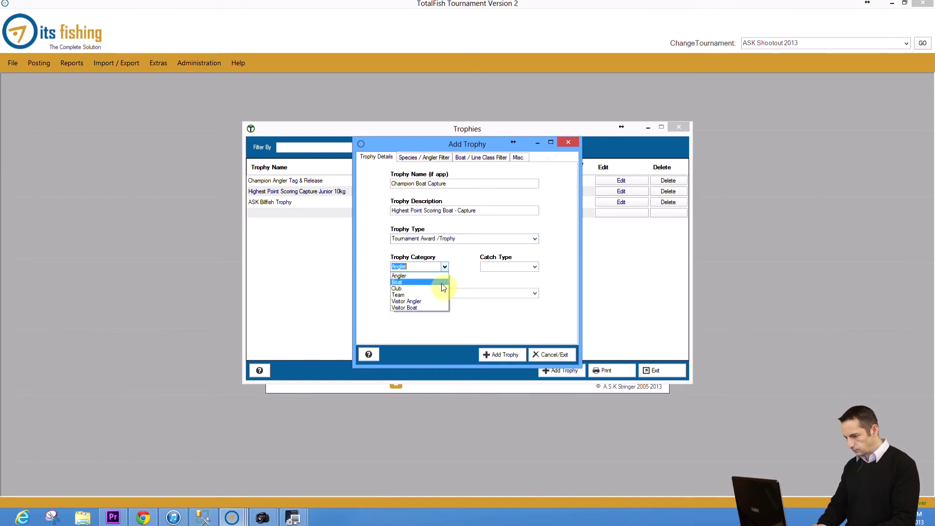
{"action": "left_click", "coordinate": [442, 283]}
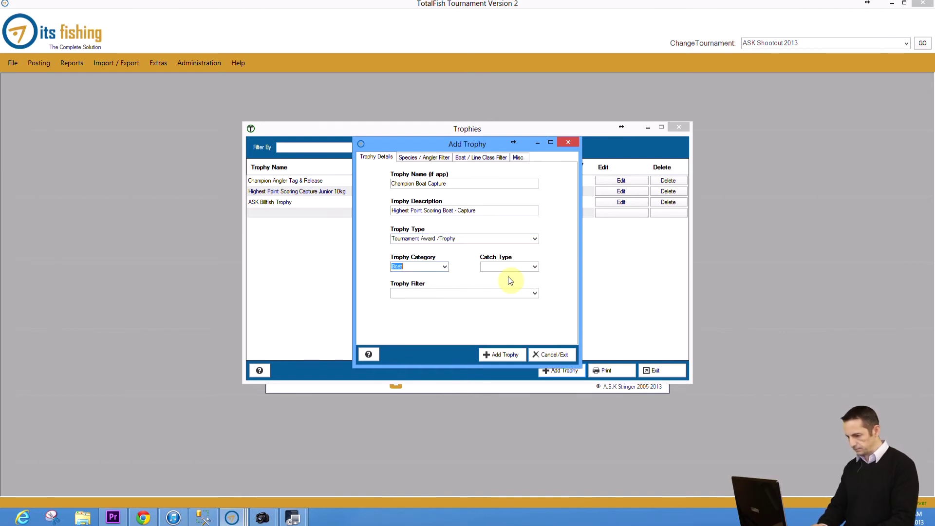
{"action": "left_click", "coordinate": [534, 267]}
{"action": "left_click", "coordinate": [531, 283]}
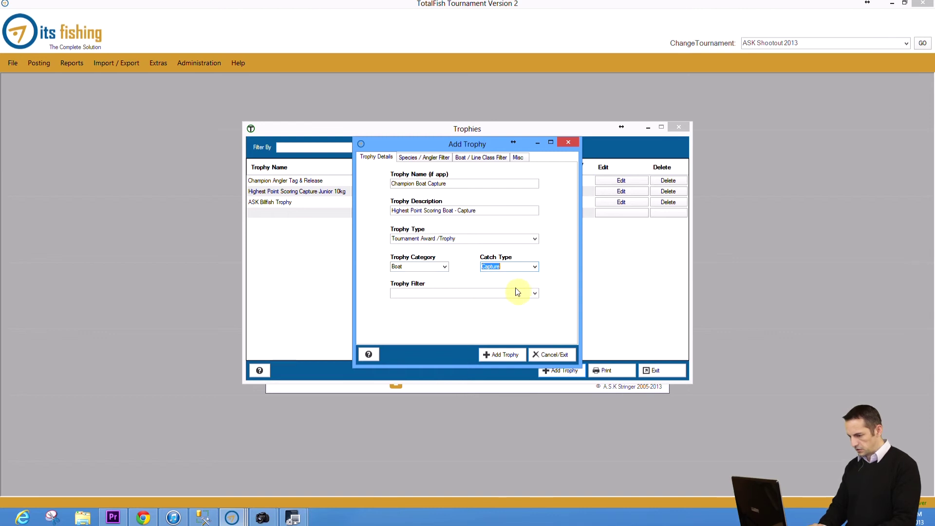
{"action": "left_click", "coordinate": [534, 294]}
{"action": "left_click", "coordinate": [530, 303]}
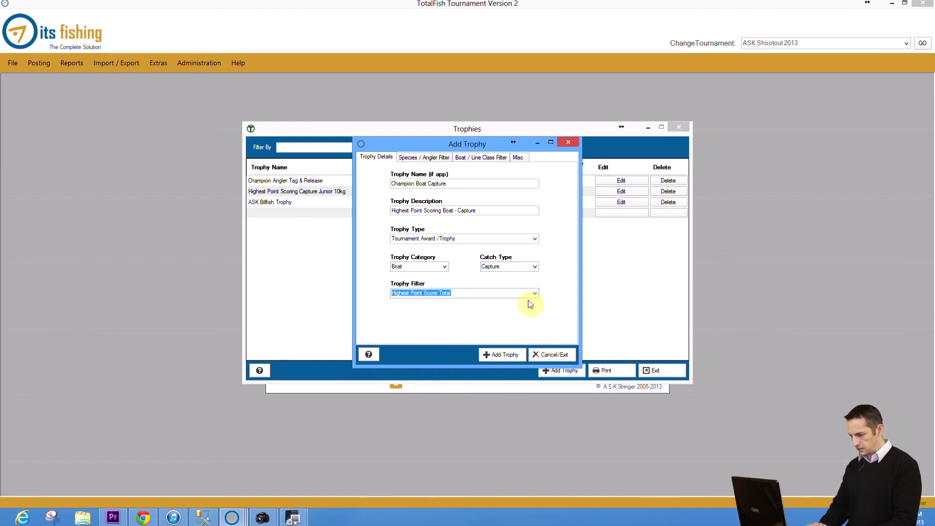
Step: Review the filter and Misc tabs, then add Champion Boat Capture to the trophy list
{"action": "left_click", "coordinate": [437, 162]}
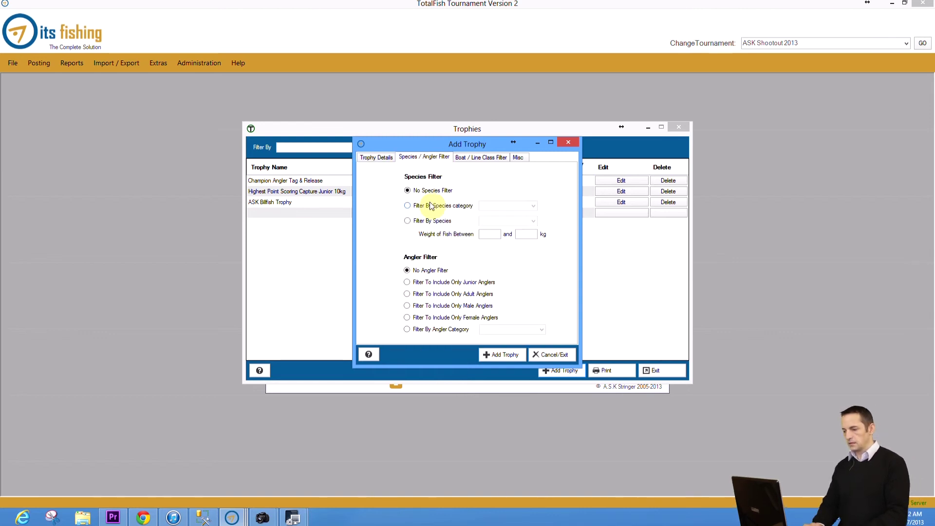
{"action": "left_click", "coordinate": [474, 161]}
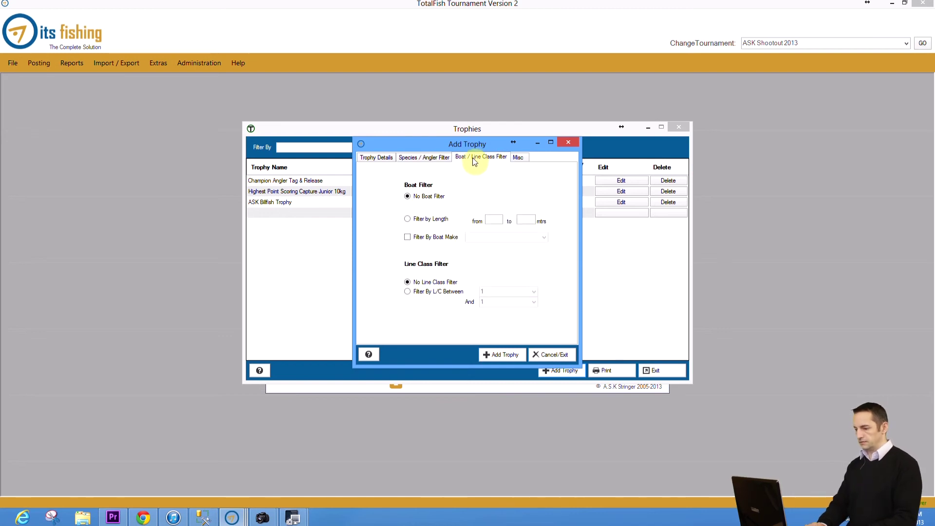
{"action": "left_click", "coordinate": [518, 161]}
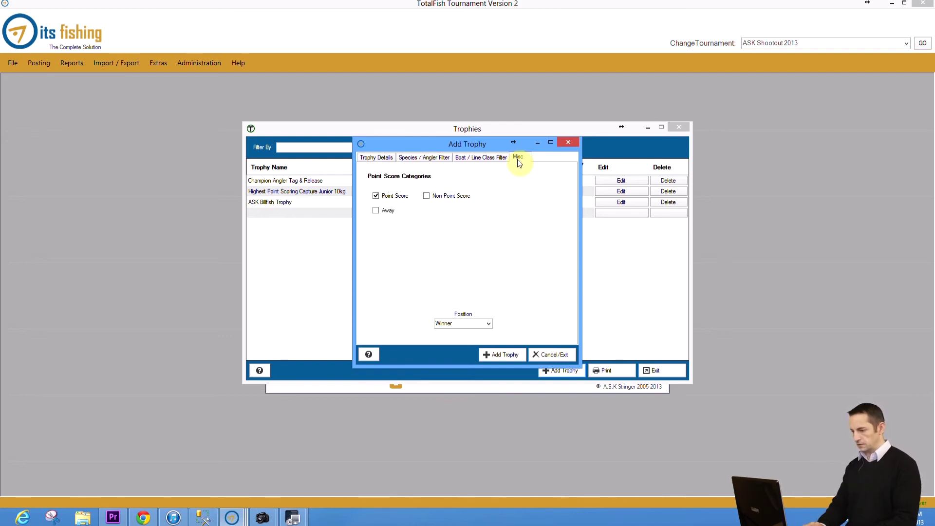
{"action": "left_click", "coordinate": [501, 358]}
Step: Name the next trophy 'Champion Boat Tag & Release', described 'Highest Point Scoring Boat - Tag & Release'
{"action": "left_click", "coordinate": [376, 157]}
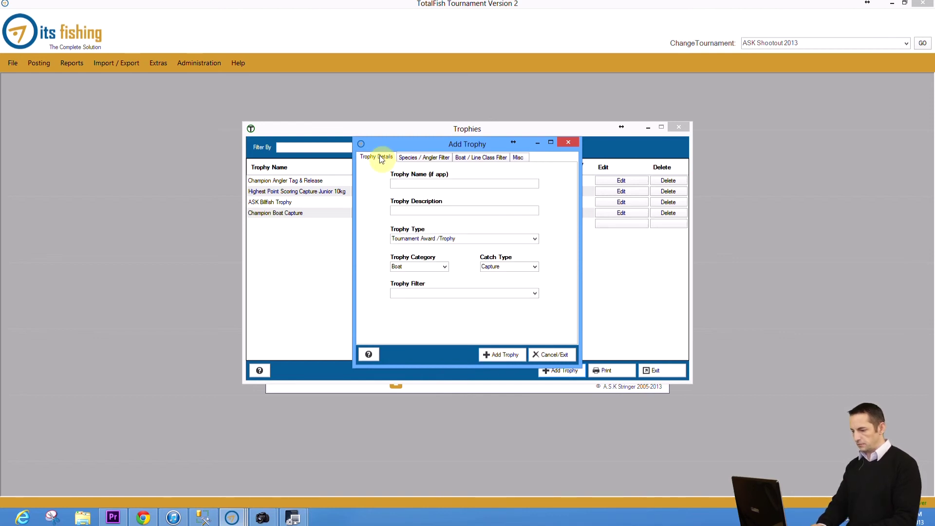
{"action": "left_click", "coordinate": [411, 183]}
{"action": "type", "text": "Champion "}
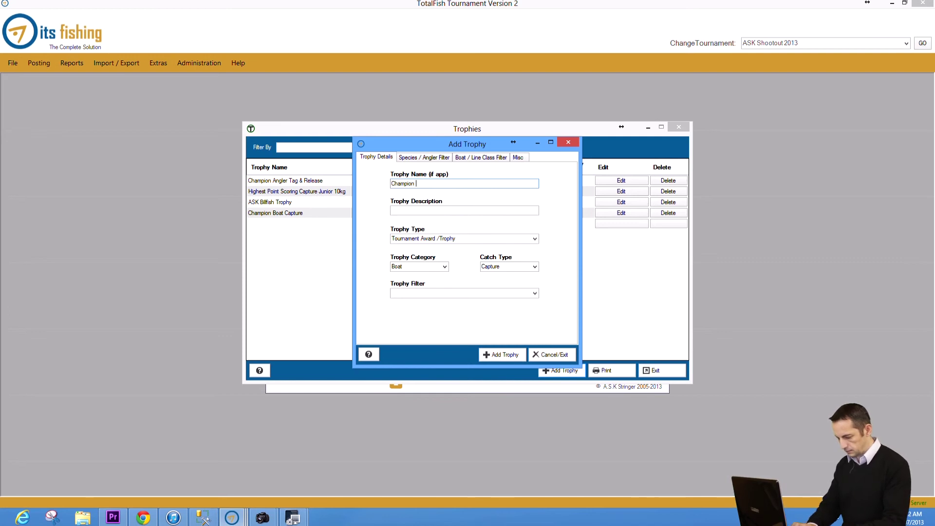
{"action": "type", "text": "Boat "}
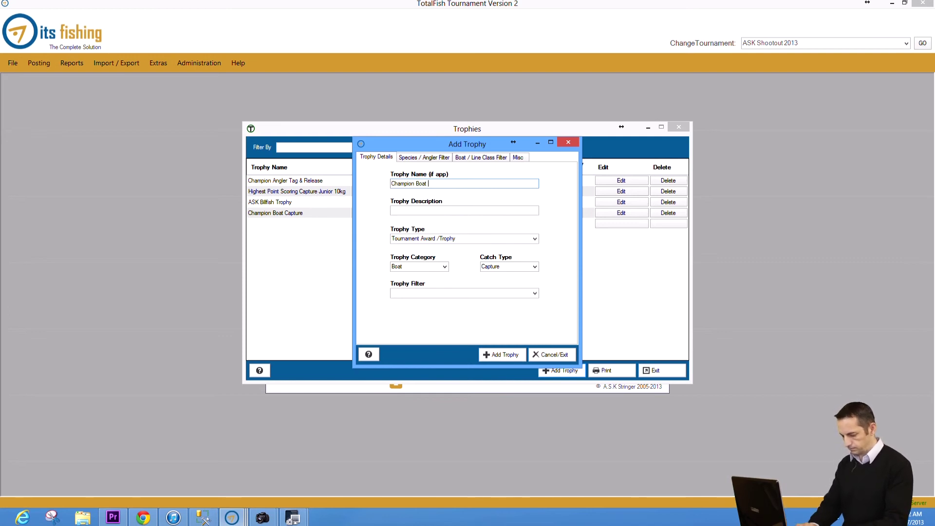
{"action": "type", "text": "Tag & Release"}
{"action": "left_click", "coordinate": [464, 210]}
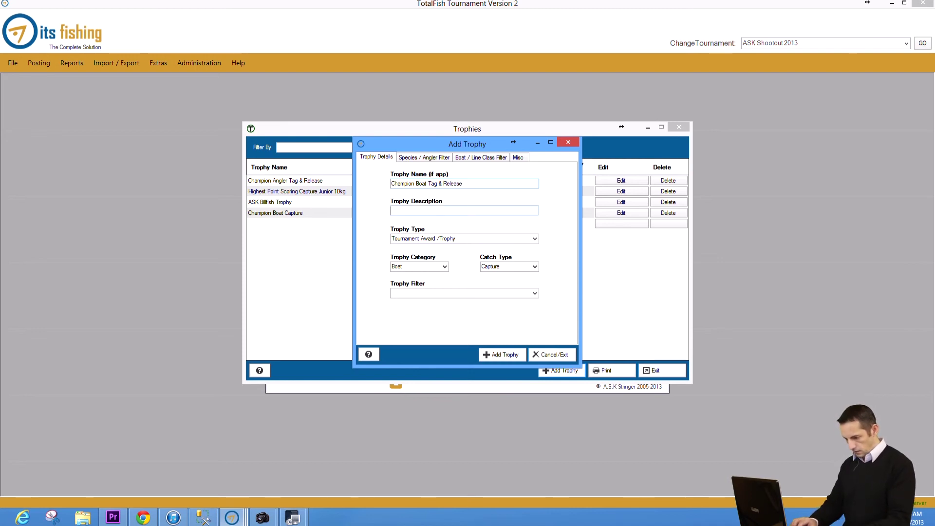
{"action": "type", "text": "Highest "}
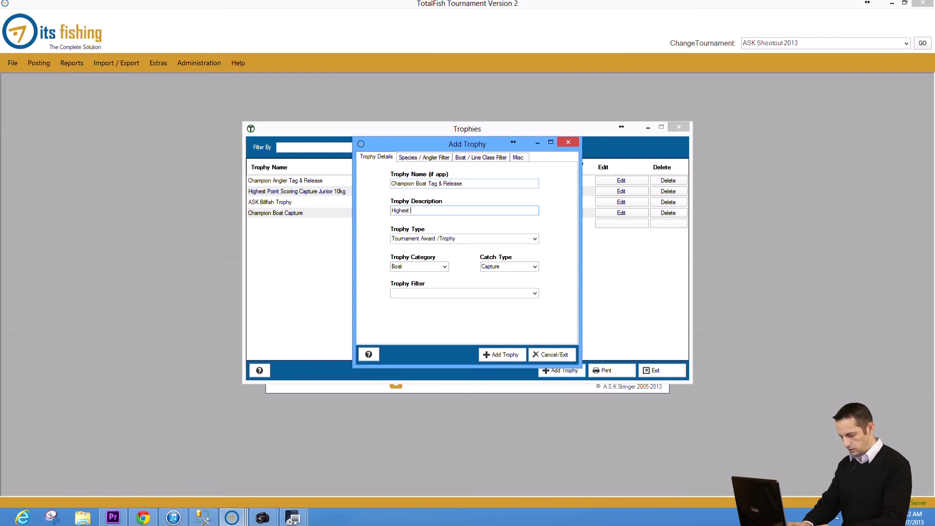
{"action": "type", "text": "Point Scor"}
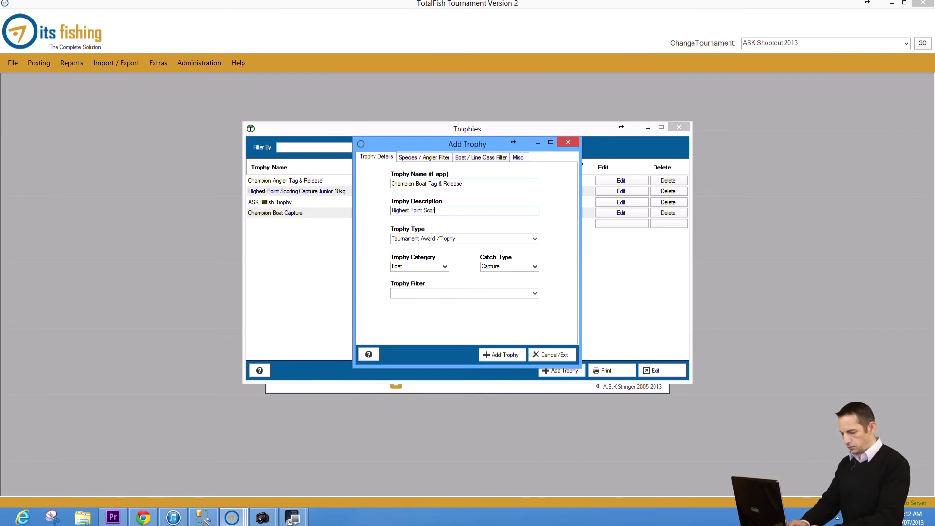
{"action": "type", "text": "ing Boat T"}
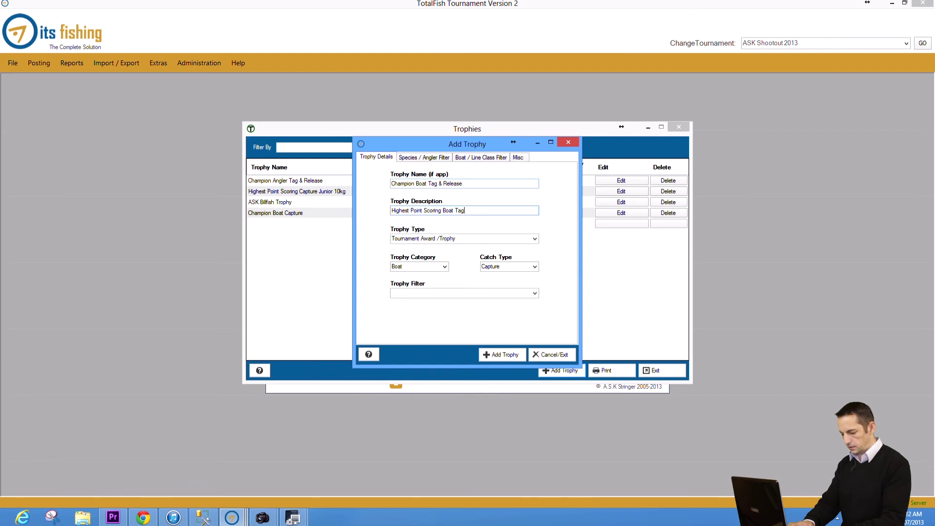
{"action": "key", "text": "BackSpace"}
{"action": "type", "text": "- Tag & Realease"}
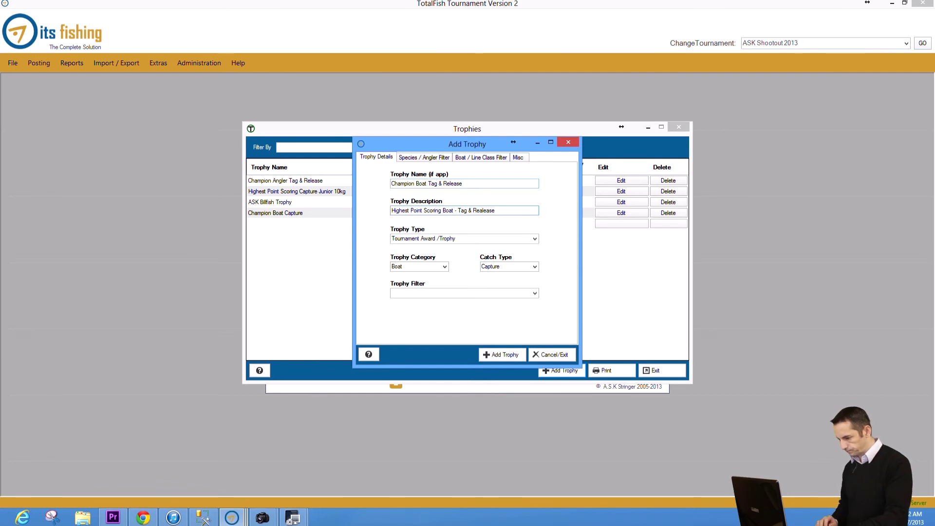
{"action": "key", "text": "BackSpace"}
Step: Set the catch type to Tag&Release and the trophy filter to Highest Point Score Total
{"action": "key", "text": "Tab"}
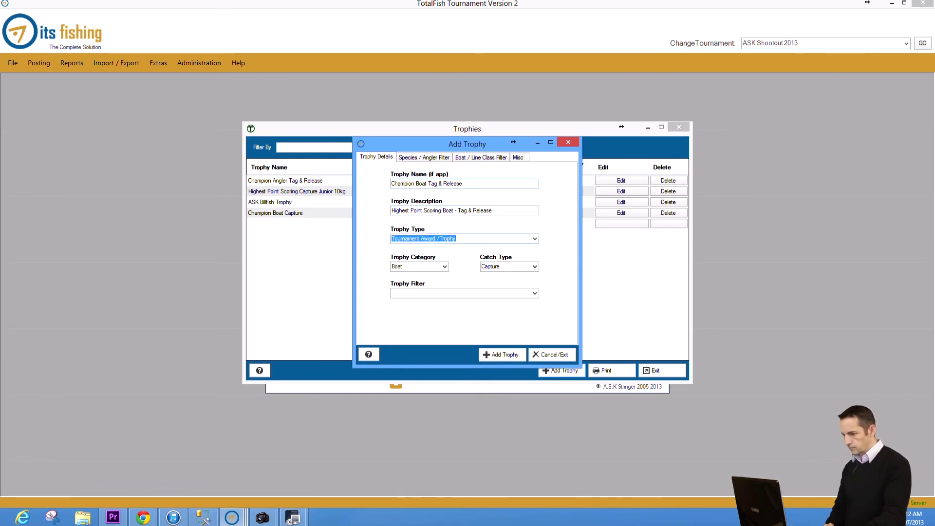
{"action": "key", "text": "Tab"}
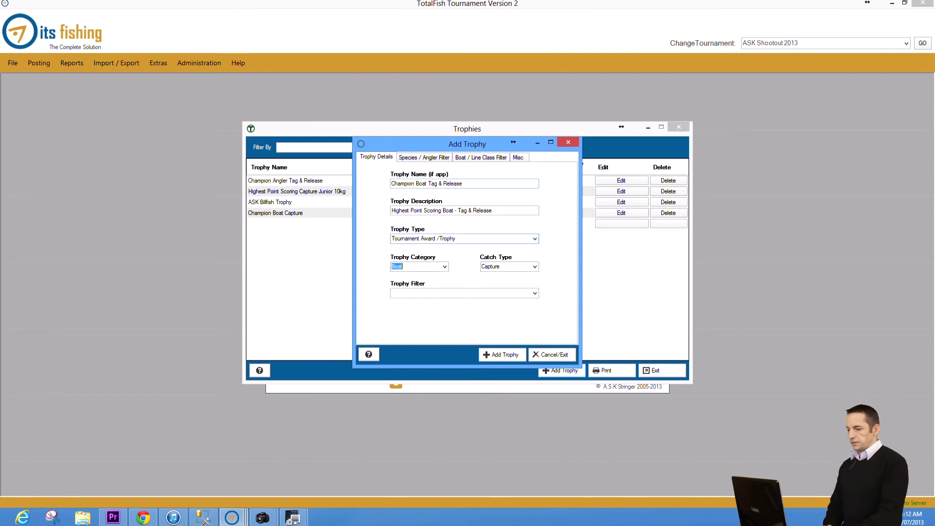
{"action": "key", "text": "Tab"}
{"action": "key", "text": "Down"}
{"action": "key", "text": "Tab"}
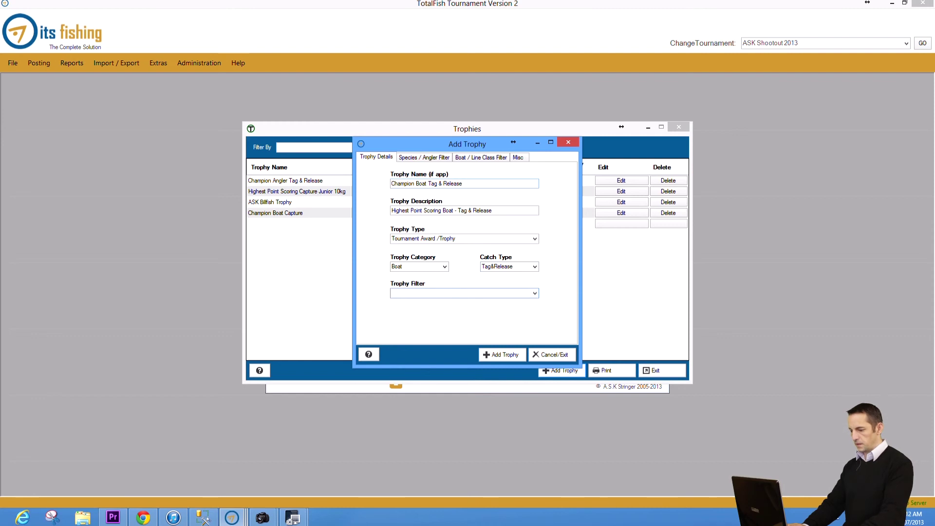
{"action": "key", "text": "Down"}
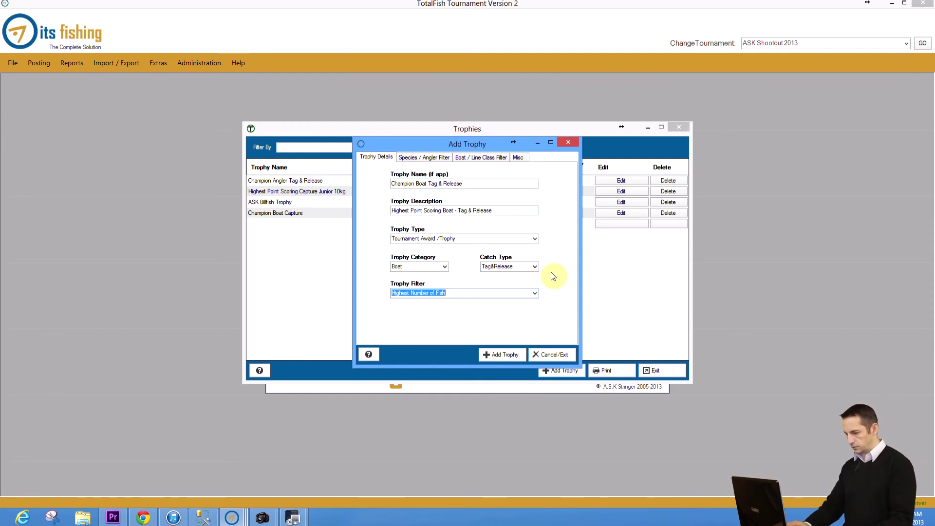
{"action": "key", "text": "Down"}
{"action": "key", "text": "Down"}
{"action": "key", "text": "Down"}
{"action": "key", "text": "Down"}
{"action": "key", "text": "Down"}
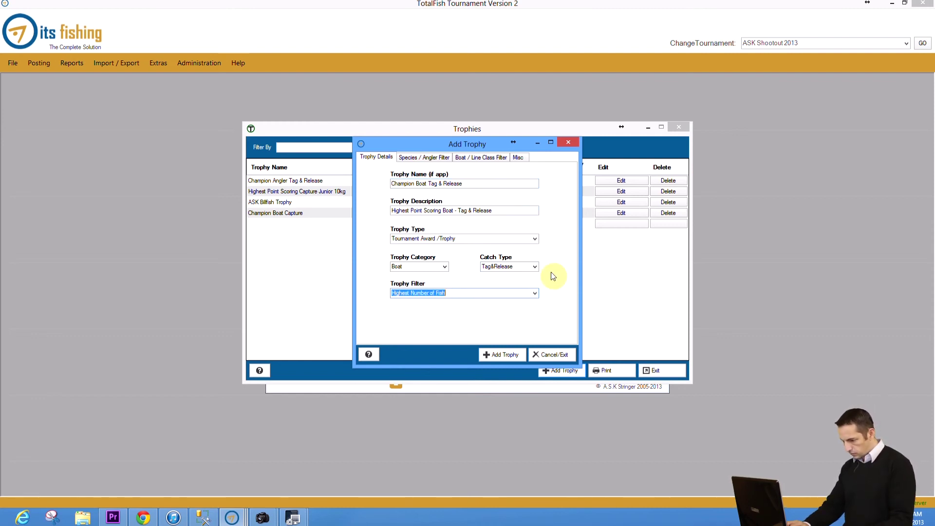
{"action": "left_click", "coordinate": [536, 294]}
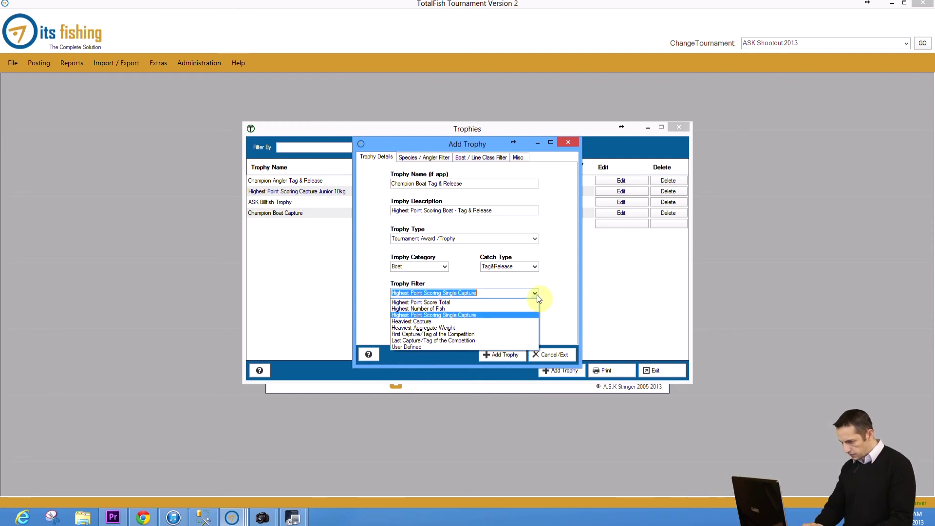
{"action": "left_click", "coordinate": [525, 303]}
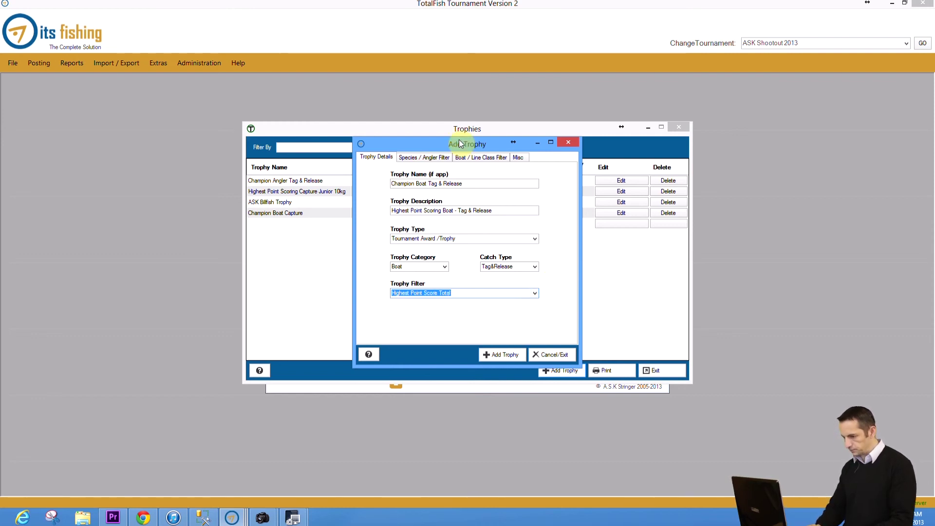
Step: Review the filter and Misc tabs, then save the trophy and close the add form
{"action": "left_click", "coordinate": [424, 157]}
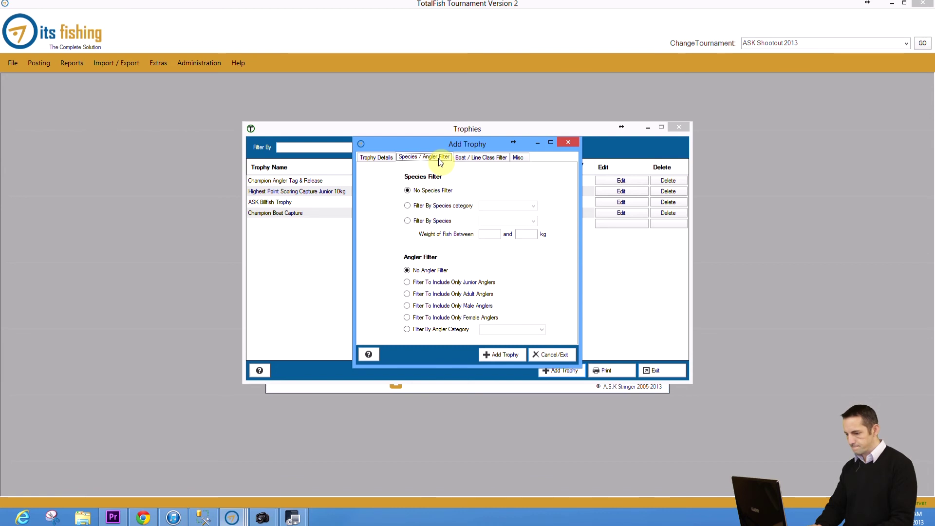
{"action": "left_click", "coordinate": [471, 161]}
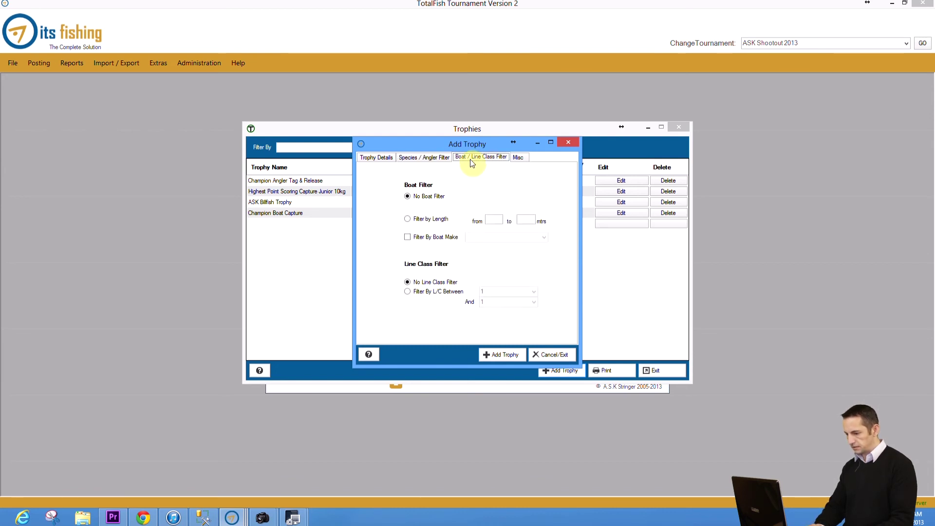
{"action": "left_click", "coordinate": [519, 159]}
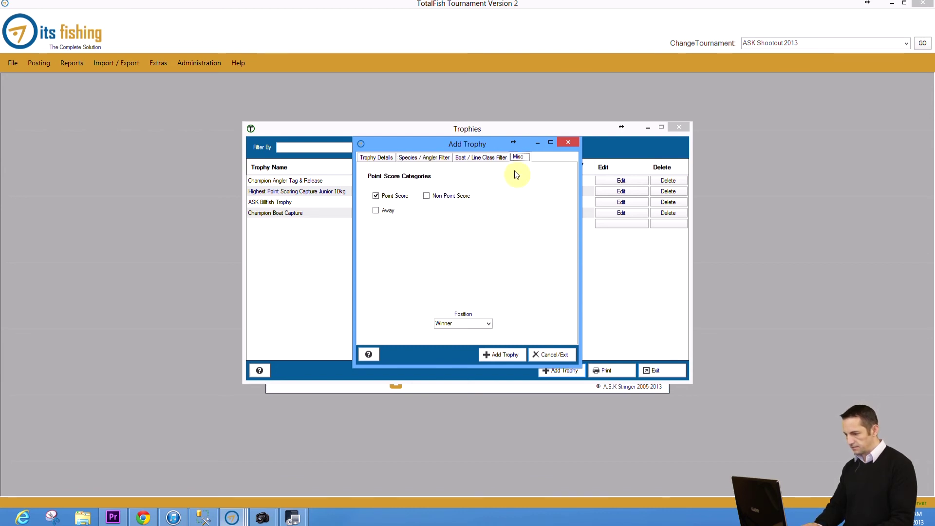
{"action": "left_click", "coordinate": [505, 355]}
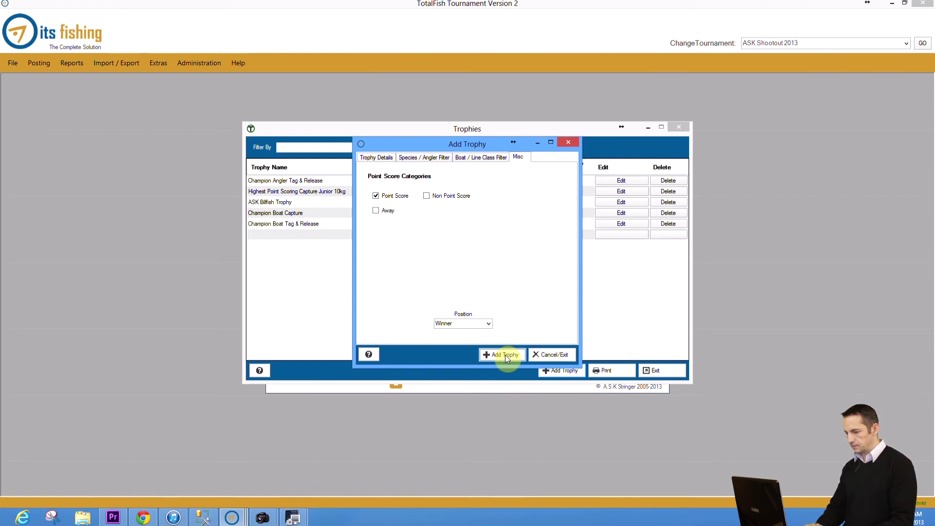
{"action": "left_click", "coordinate": [551, 355]}
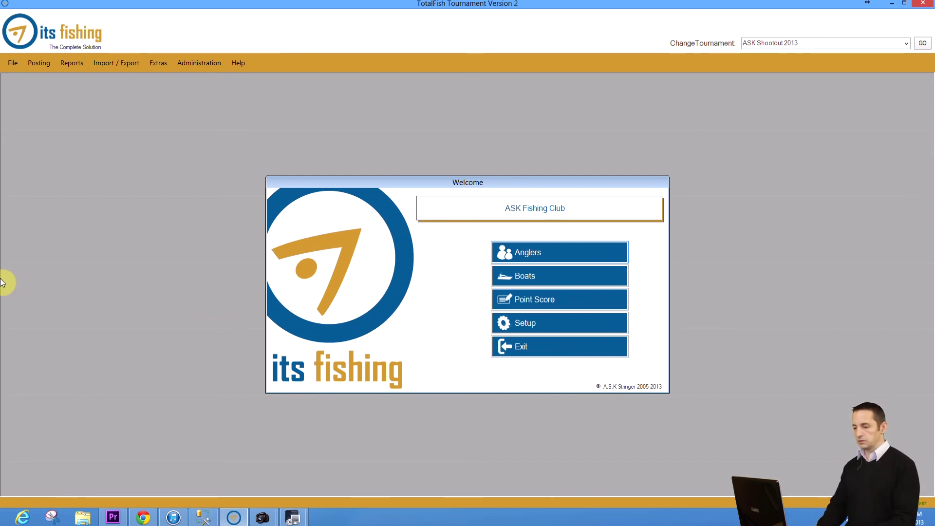
Step: Generate the Reports > Awards / Trophies > Tournament Winners report, view it maximised, then minimise it
{"action": "left_click", "coordinate": [77, 68]}
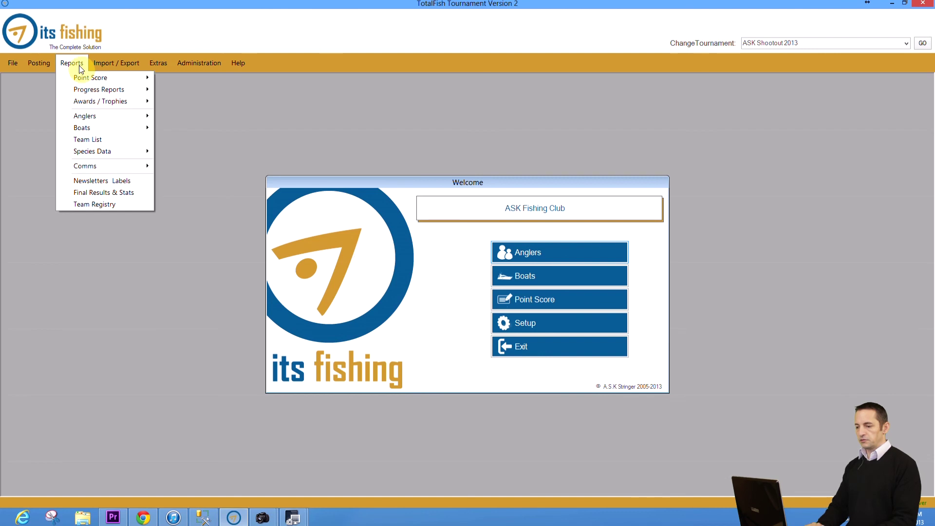
{"action": "mouse_move", "coordinate": [84, 77]}
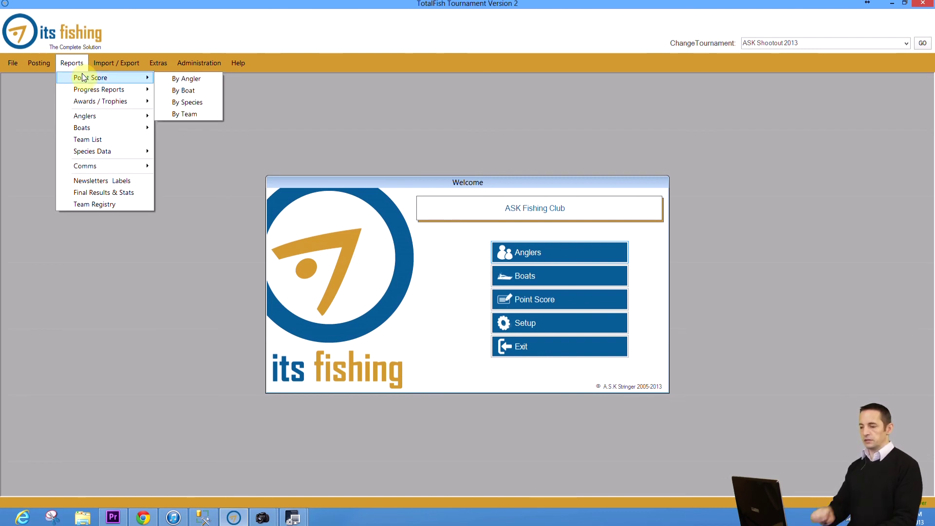
{"action": "mouse_move", "coordinate": [115, 101]}
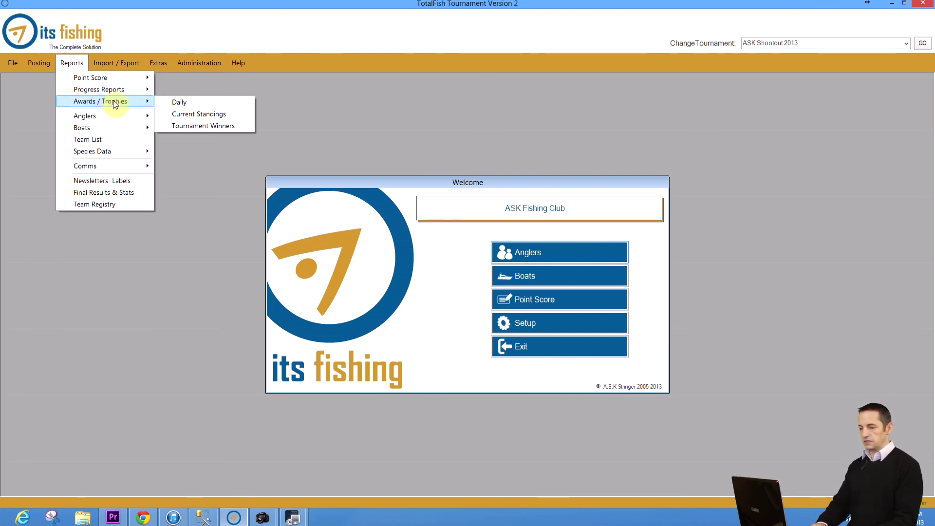
{"action": "left_click", "coordinate": [188, 128]}
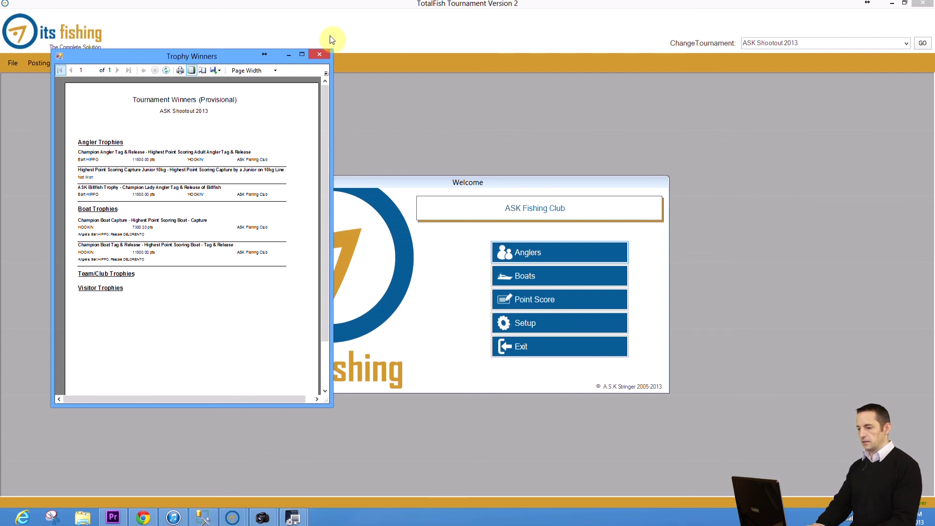
{"action": "left_click", "coordinate": [303, 55]}
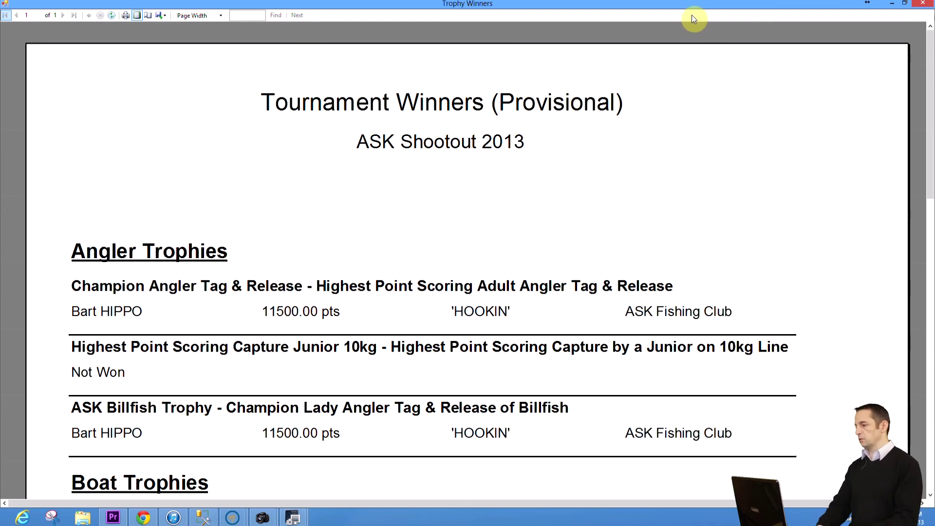
{"action": "left_click", "coordinate": [885, 7]}
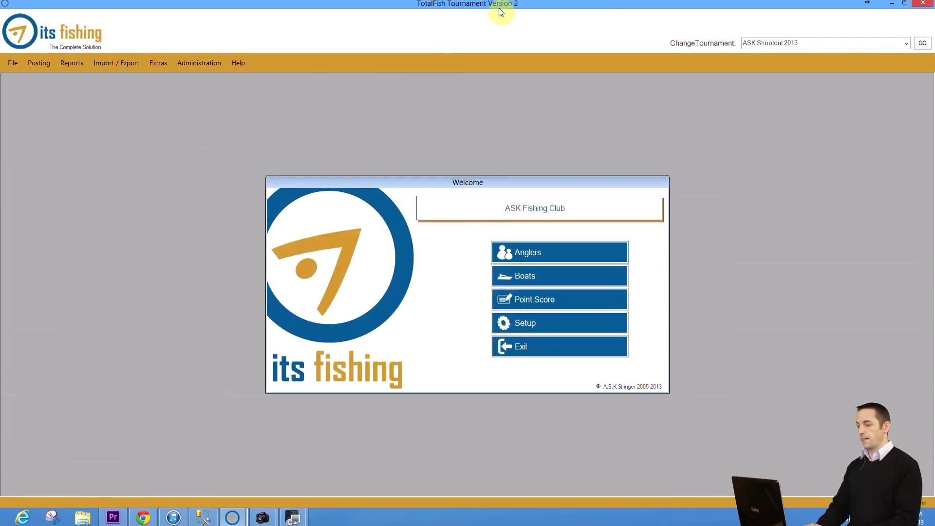
Step: Print the Angler Points Report from Reports > Point Score > By Angler, then close it and the dialog
{"action": "left_click", "coordinate": [70, 63]}
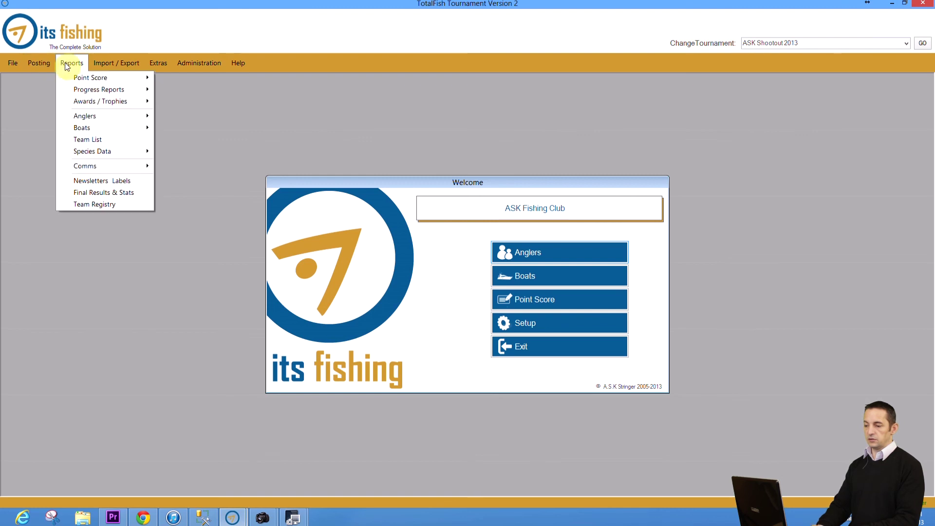
{"action": "mouse_move", "coordinate": [117, 78]}
{"action": "left_click", "coordinate": [184, 78]}
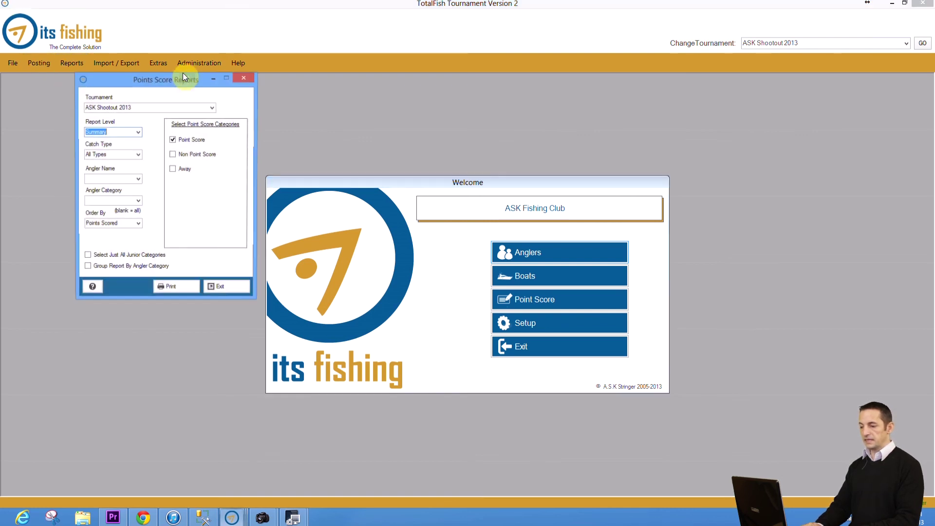
{"action": "left_click", "coordinate": [245, 77]}
{"action": "left_click", "coordinate": [71, 63]}
{"action": "mouse_move", "coordinate": [88, 79]}
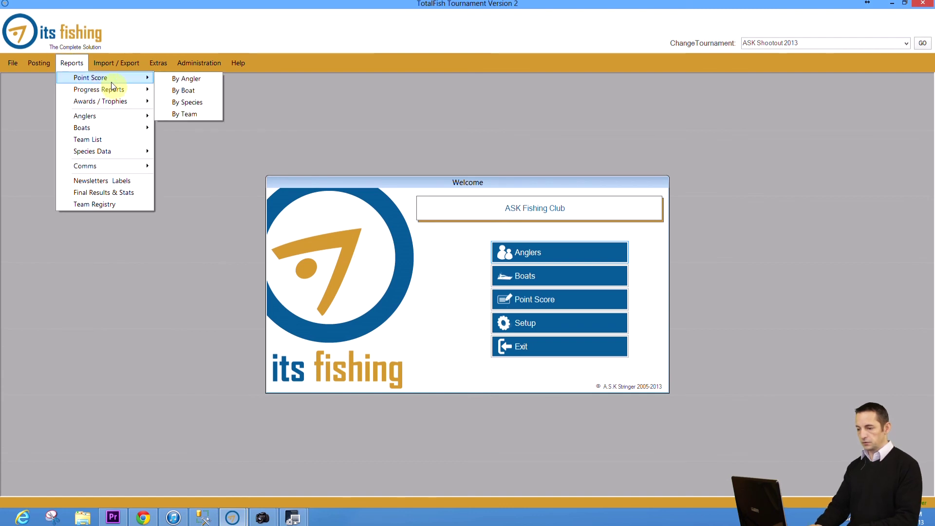
{"action": "left_click", "coordinate": [173, 78]}
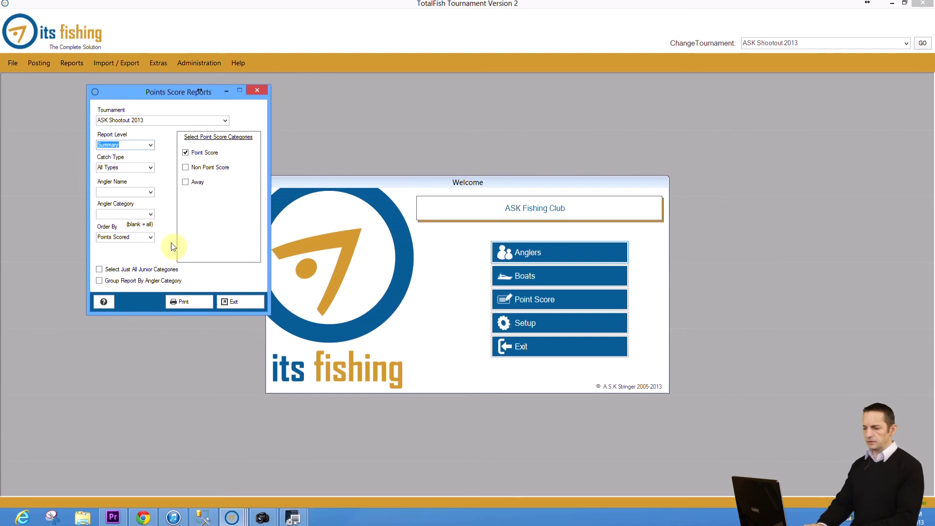
{"action": "left_click", "coordinate": [190, 305]}
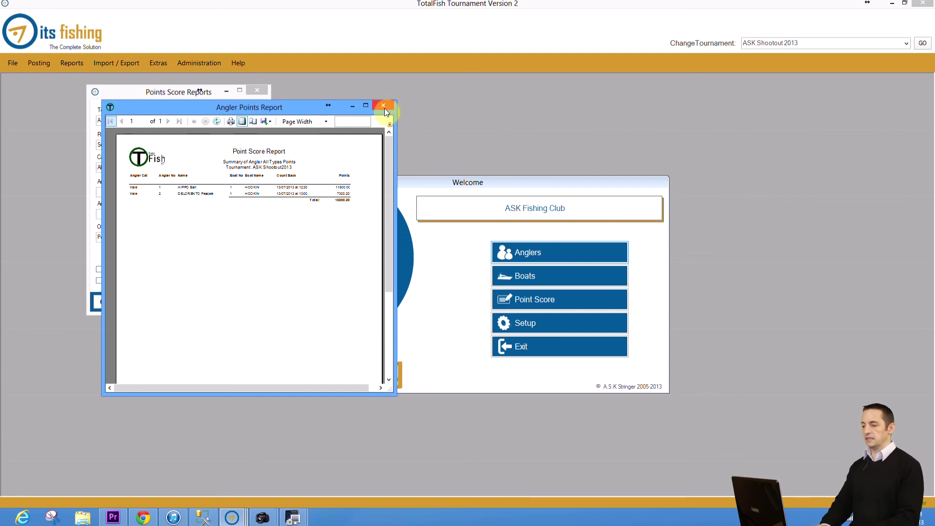
{"action": "left_click", "coordinate": [385, 107]}
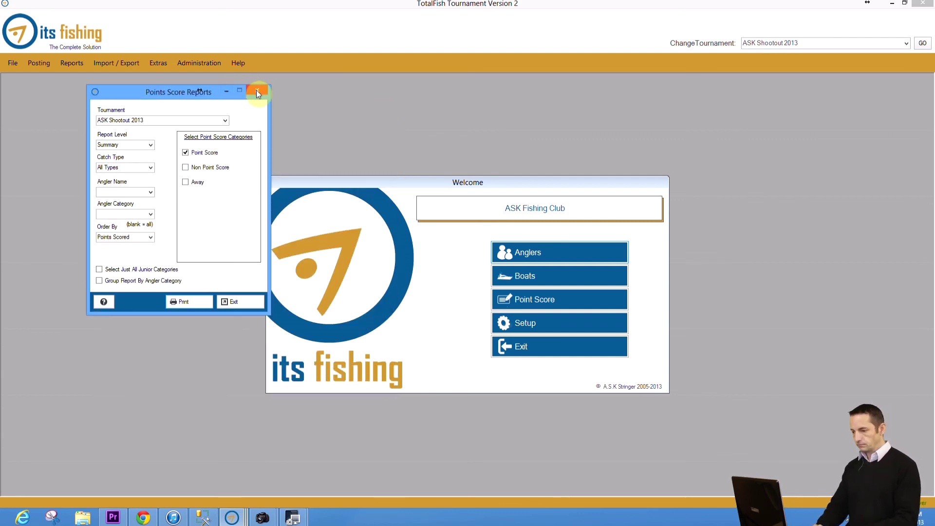
{"action": "left_click", "coordinate": [254, 90]}
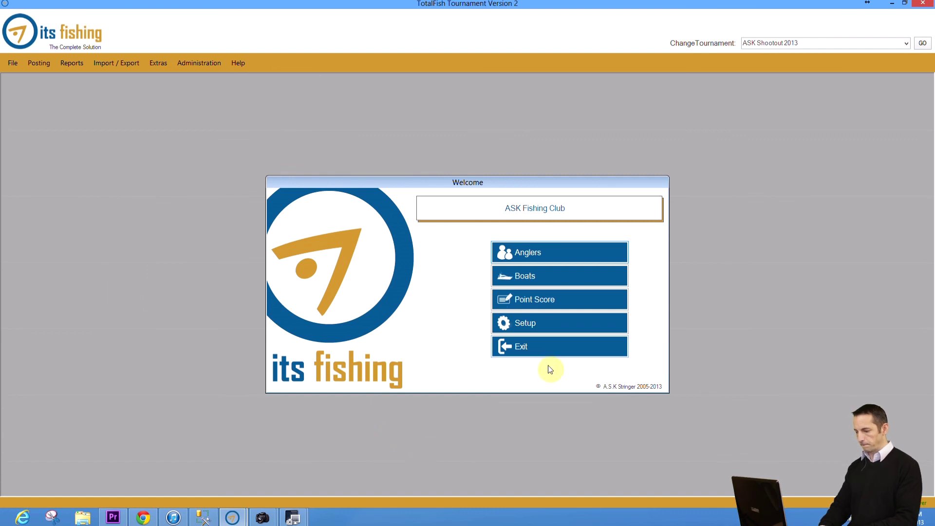